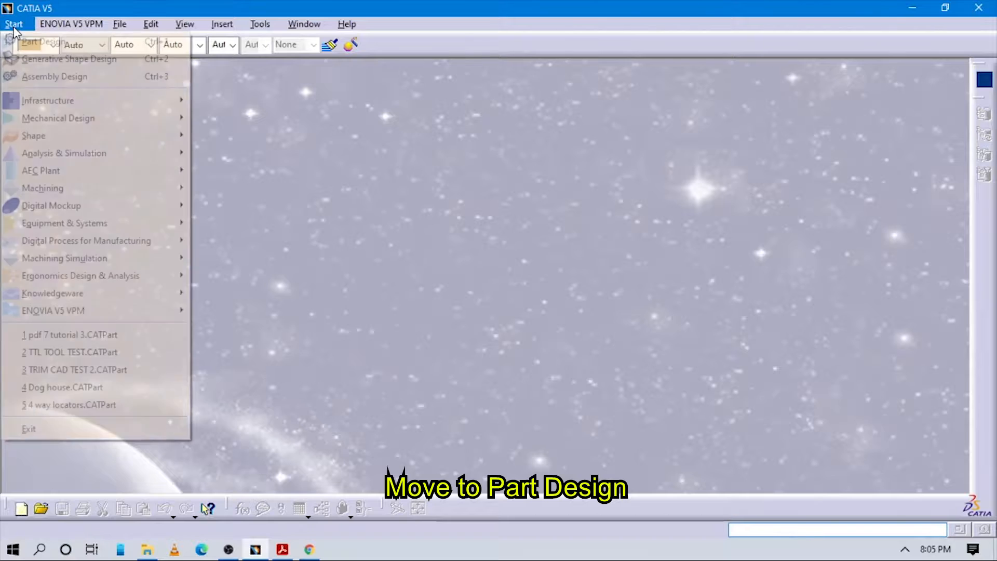
# Start a new part in the Part Design workbench.
pyautogui.click(31, 81)
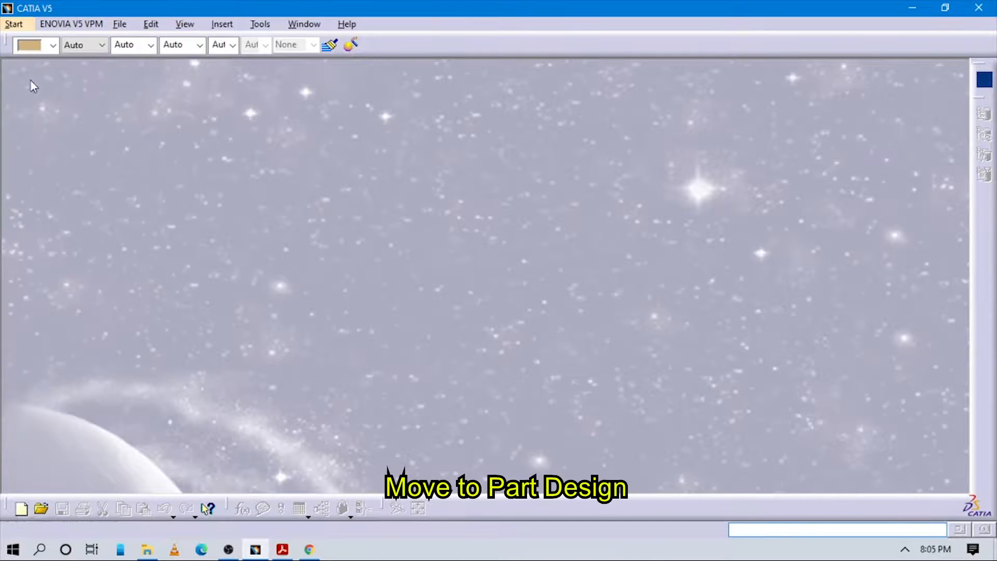
pyautogui.click(17, 27)
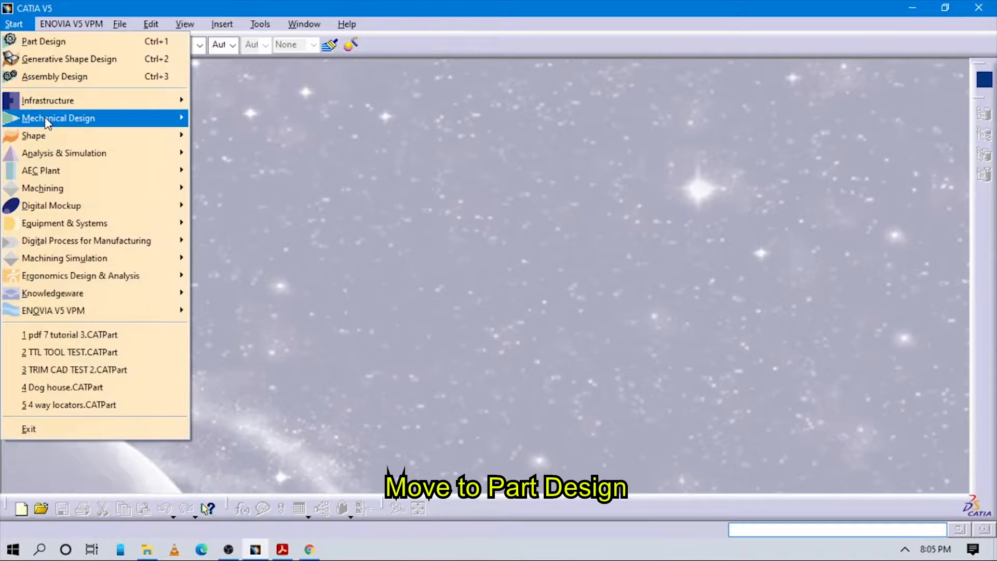
pyautogui.moveTo(156, 118)
pyautogui.click(224, 122)
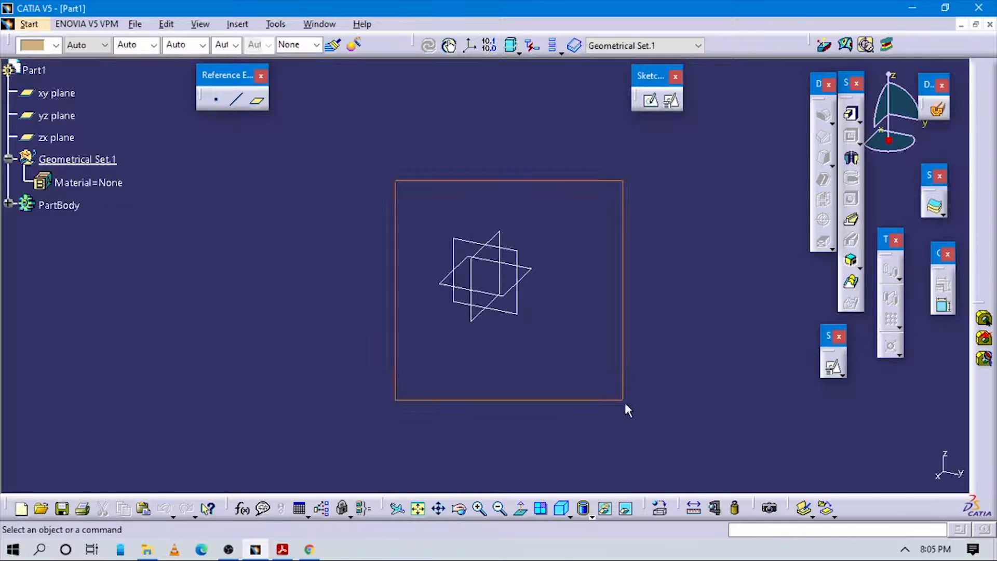
# Hide the xy, yz and zx reference planes.
pyautogui.moveTo(626, 405); pyautogui.dragTo(624, 400)
pyautogui.rightClick(517, 239)
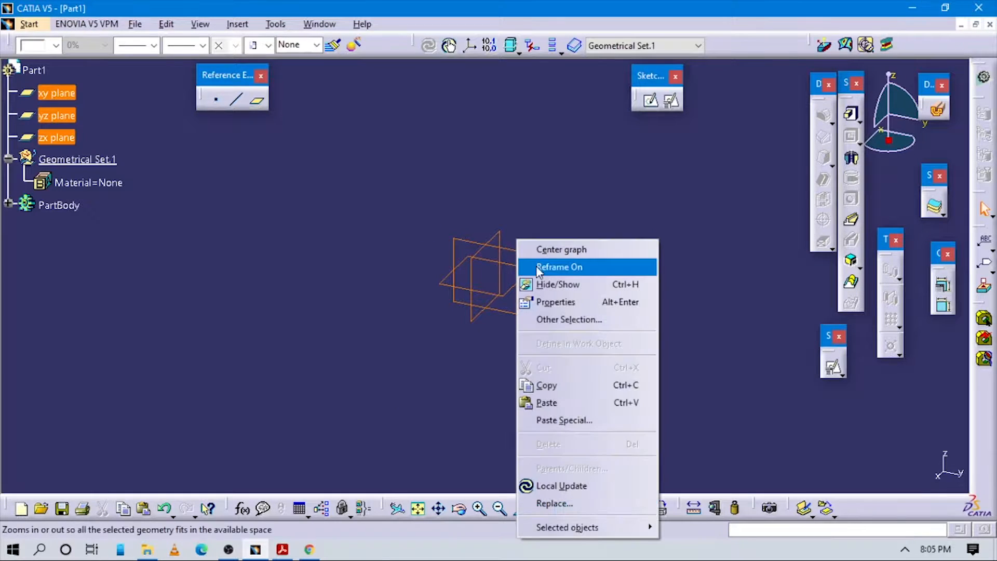
pyautogui.click(545, 283)
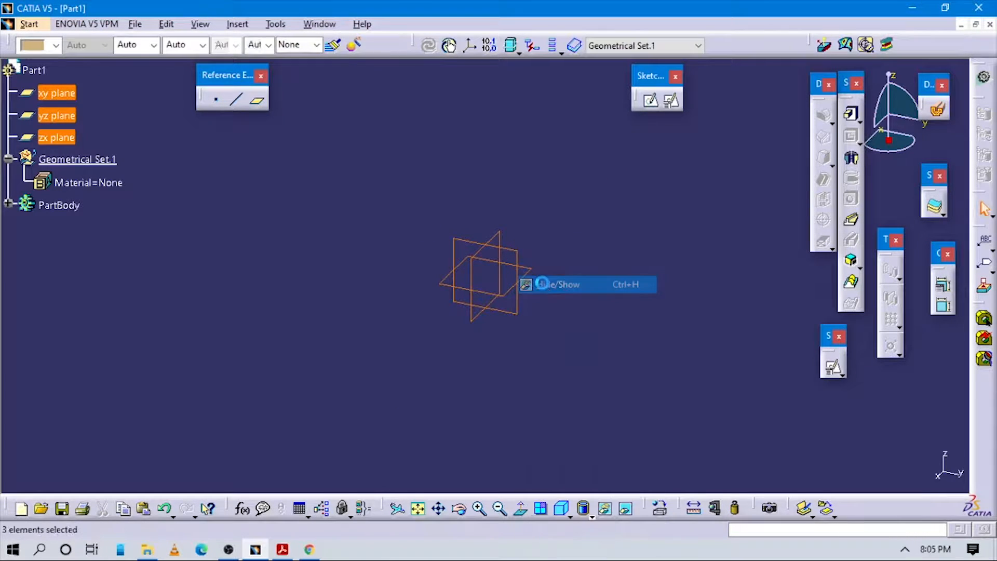
# Create a coordinate point at X 0, Y 0, Z 0 mm and insert a Standard axis system with its default settings.
pyautogui.click(217, 99)
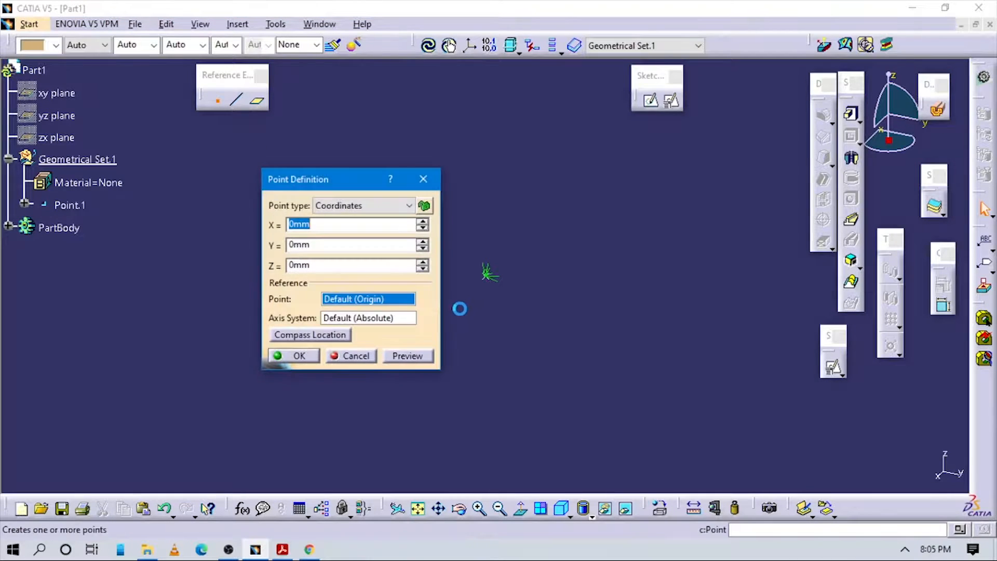
pyautogui.click(282, 358)
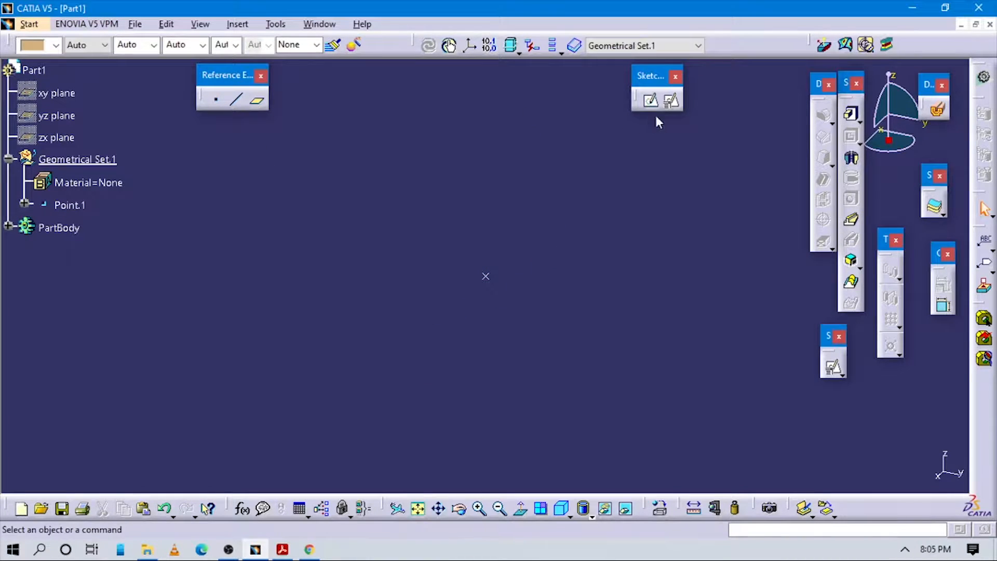
pyautogui.click(237, 24)
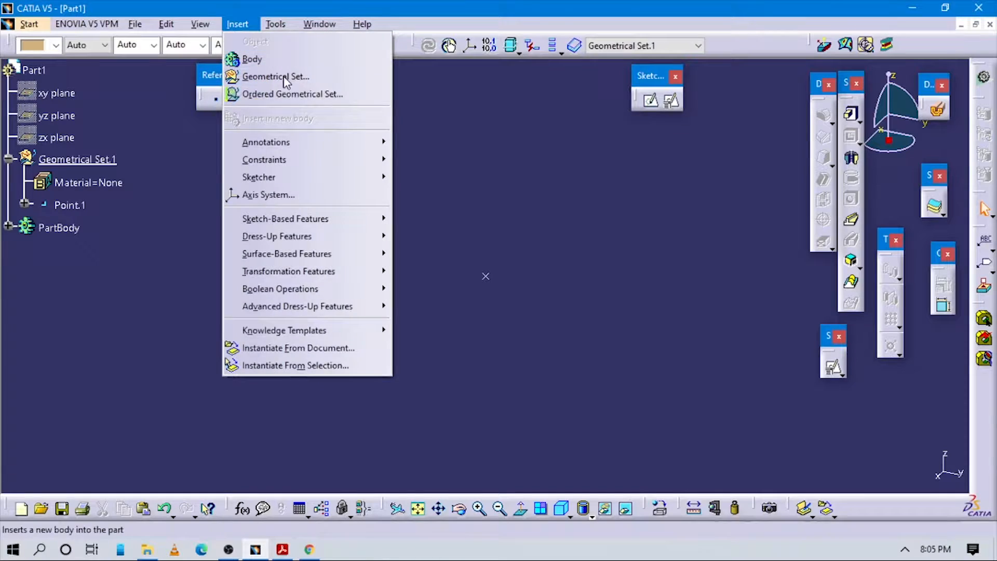
pyautogui.click(267, 196)
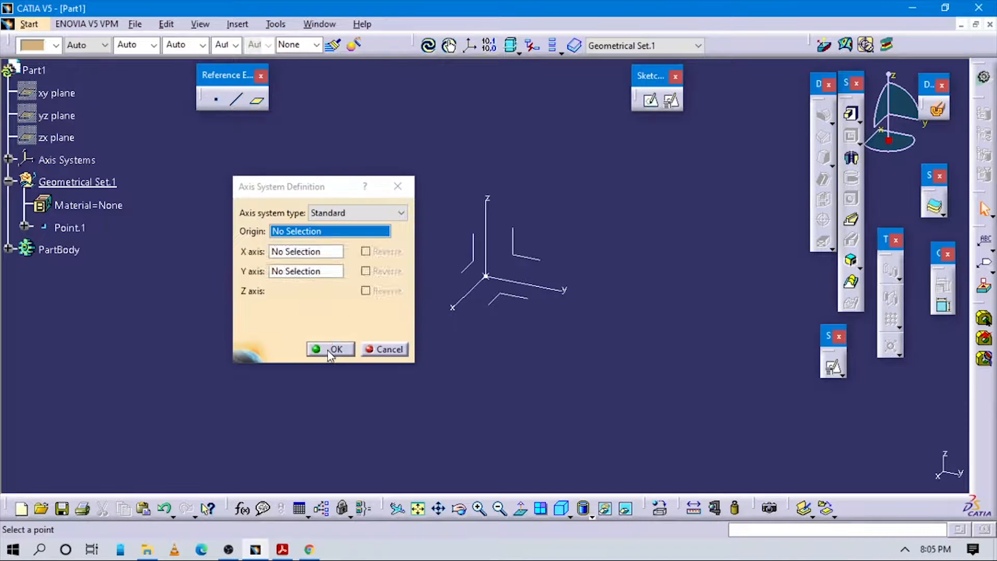
pyautogui.click(330, 350)
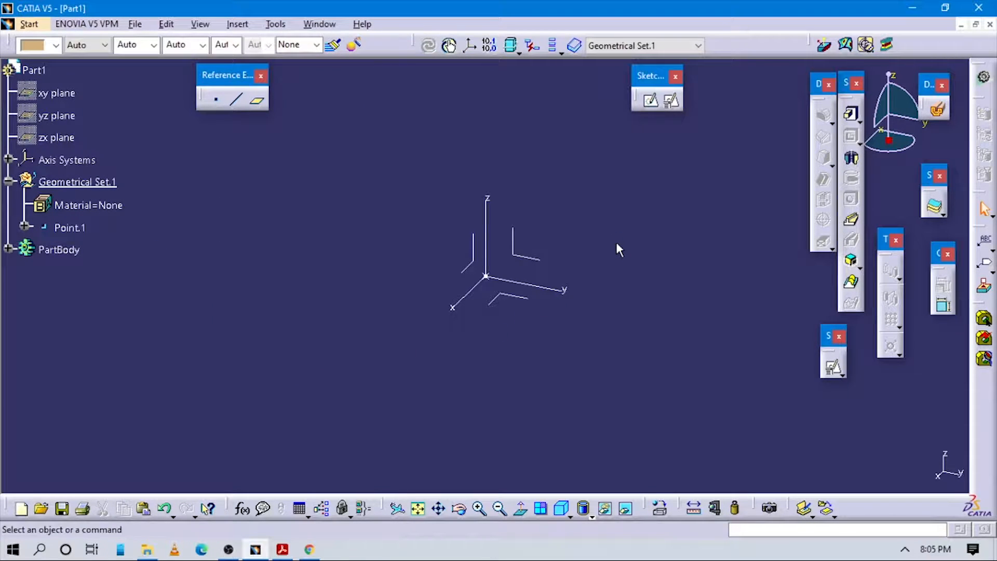
pyautogui.moveTo(574, 229); pyautogui.dragTo(552, 214, button='middle')
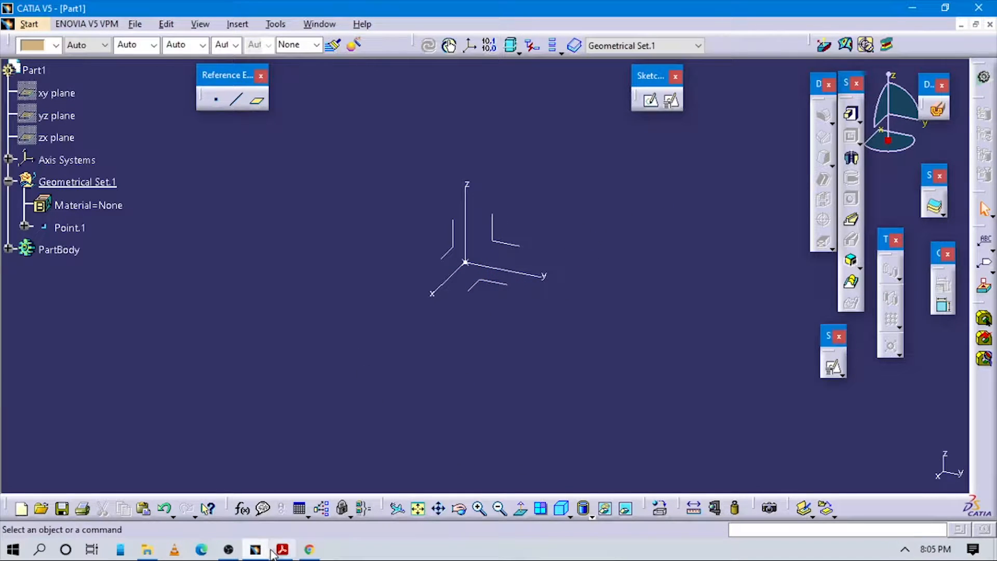
# Switch to Acrobat Reader, examine the motor cover model in Figure 8-100, and return to CATIA.
pyautogui.click(282, 549)
pyautogui.scroll(4, 525, 350)
pyautogui.scroll(-1, 569, 343)
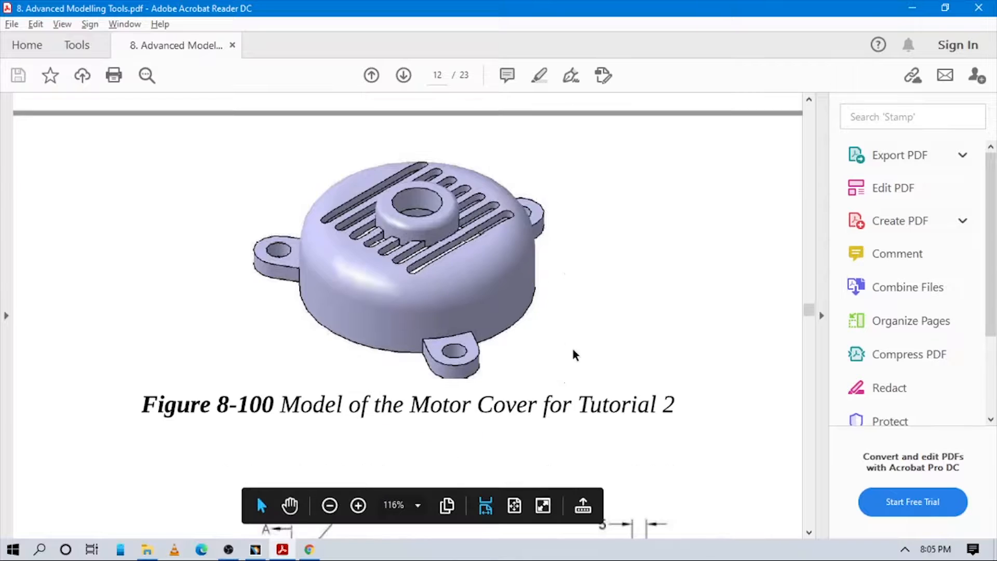
pyautogui.click(254, 549)
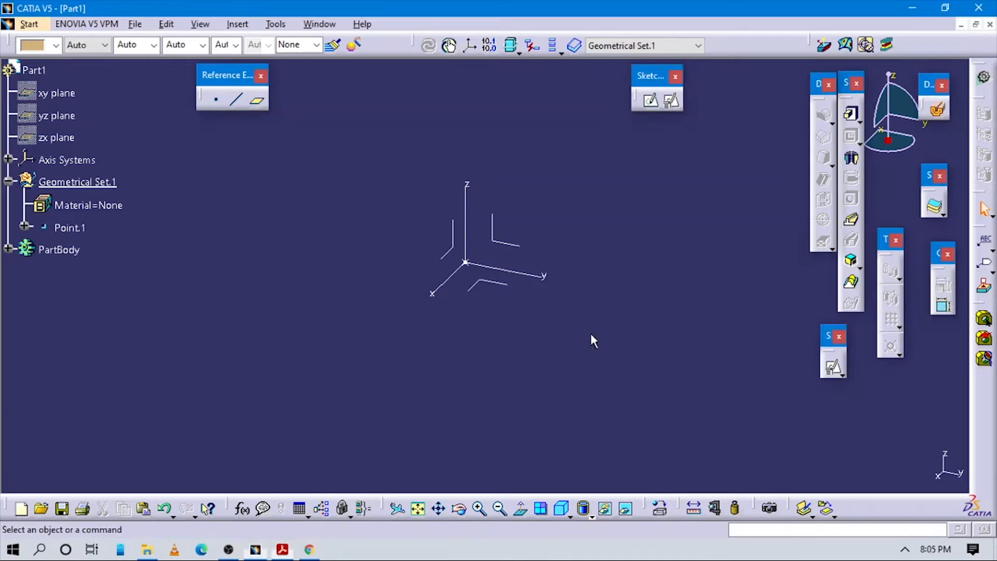
# Create a positioned sketch on the axis system's YZ plane, with its origin projected from Point.1 and its H direction parallel to the Y axis.
pyautogui.click(672, 103)
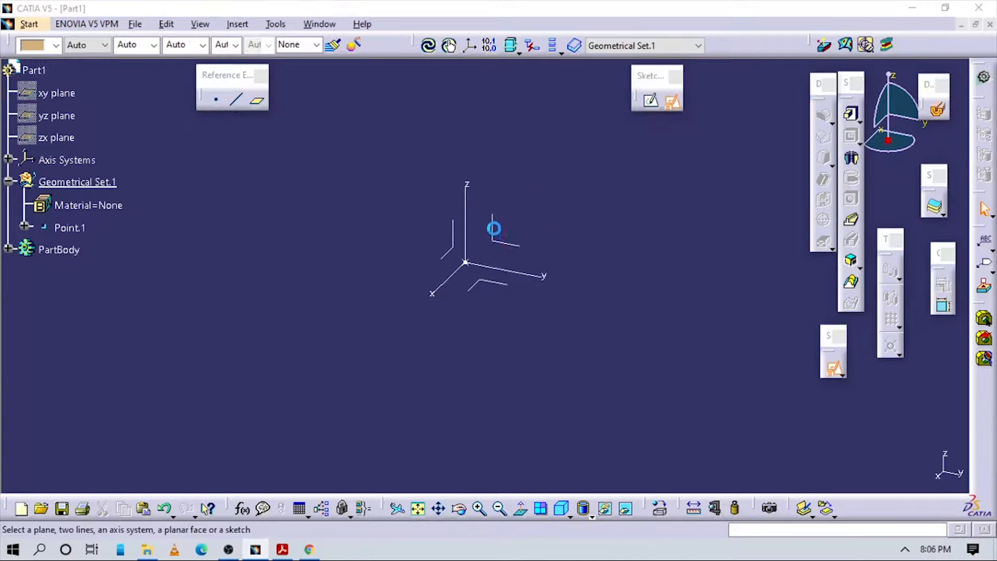
pyautogui.click(501, 226)
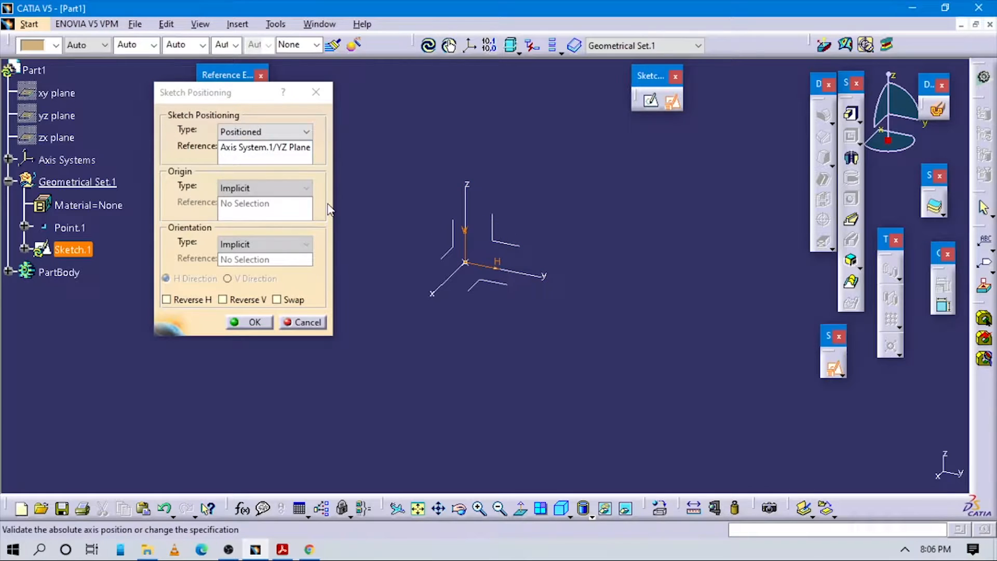
pyautogui.click(241, 188)
pyautogui.click(242, 225)
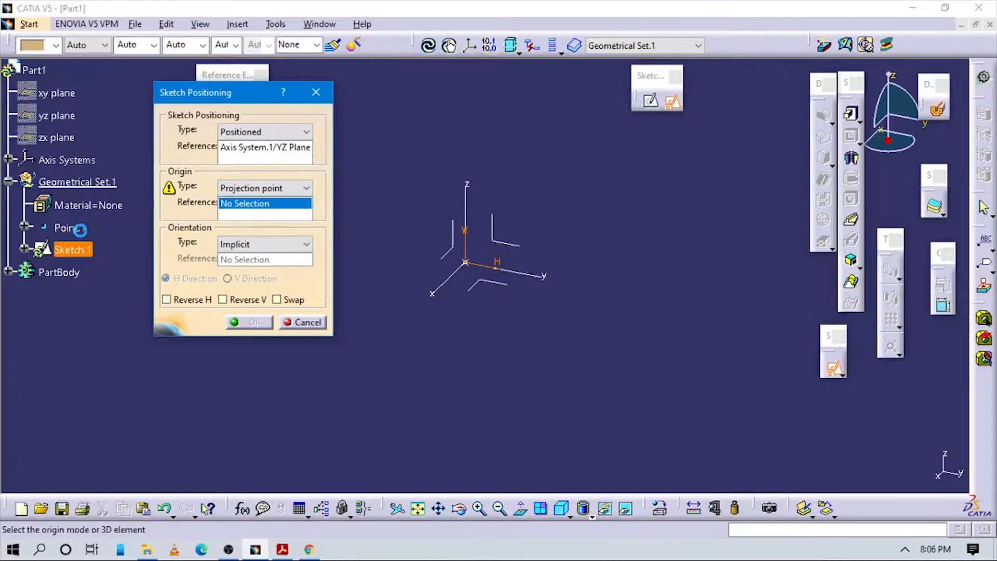
pyautogui.click(237, 244)
pyautogui.click(247, 323)
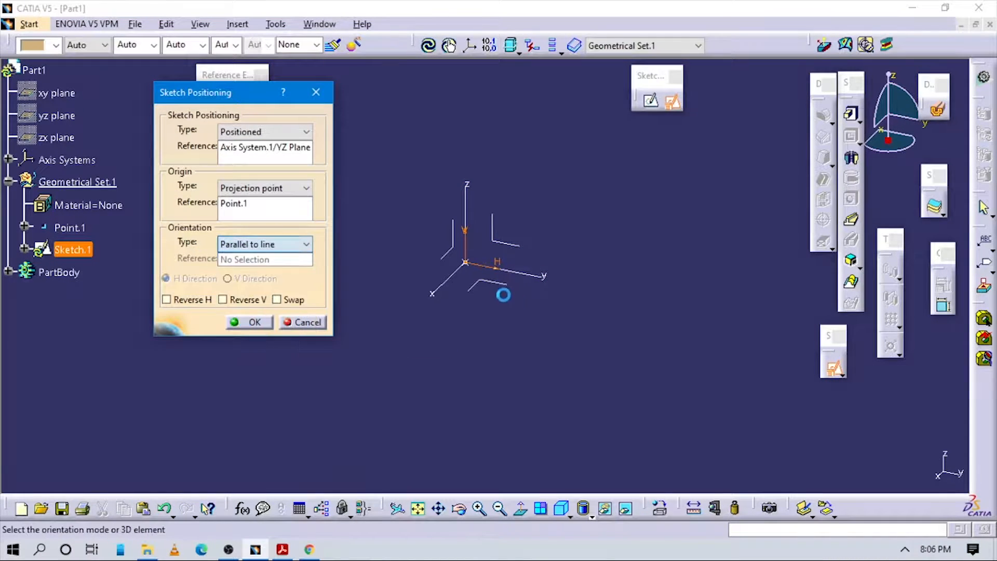
pyautogui.click(503, 268)
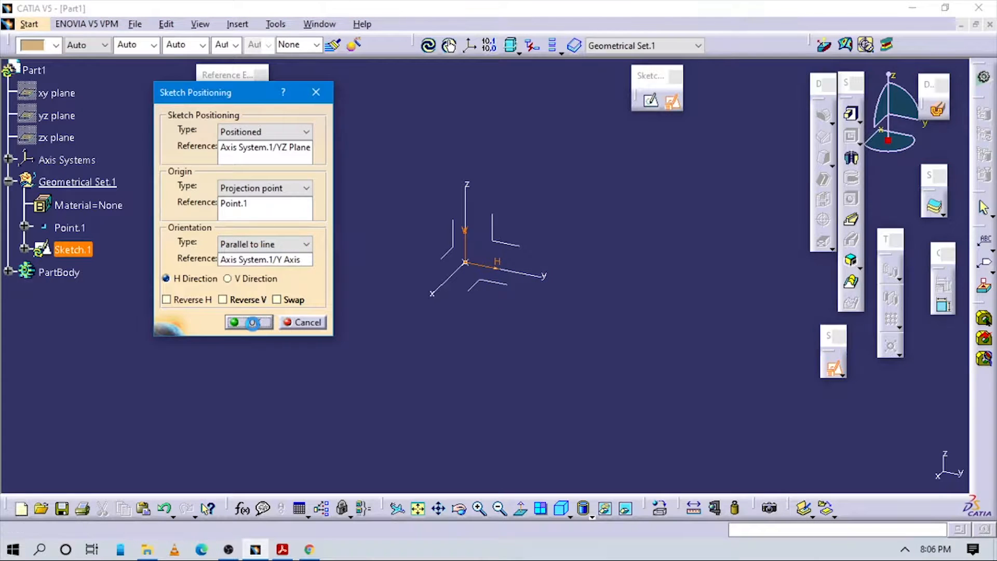
pyautogui.click(250, 322)
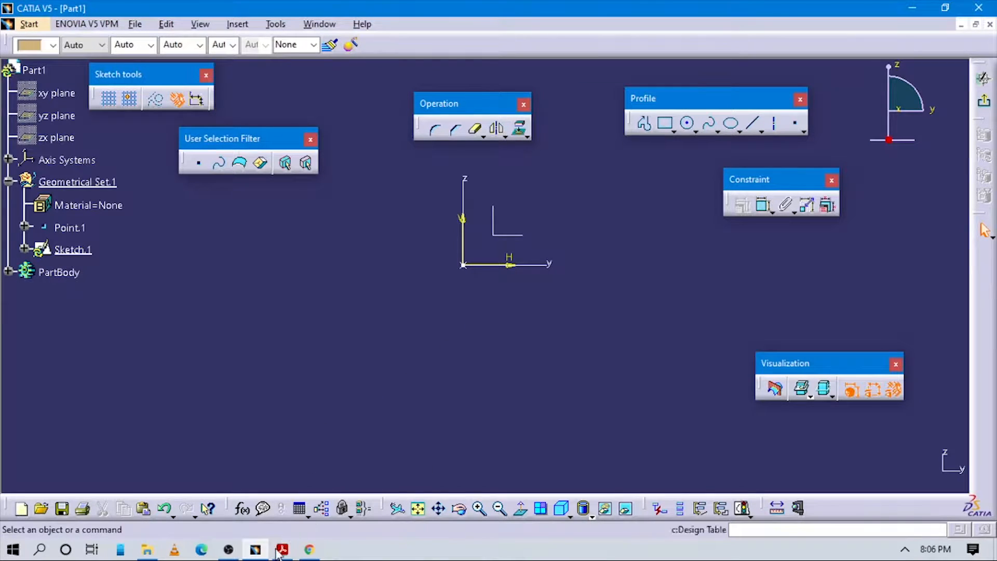
pyautogui.click(310, 549)
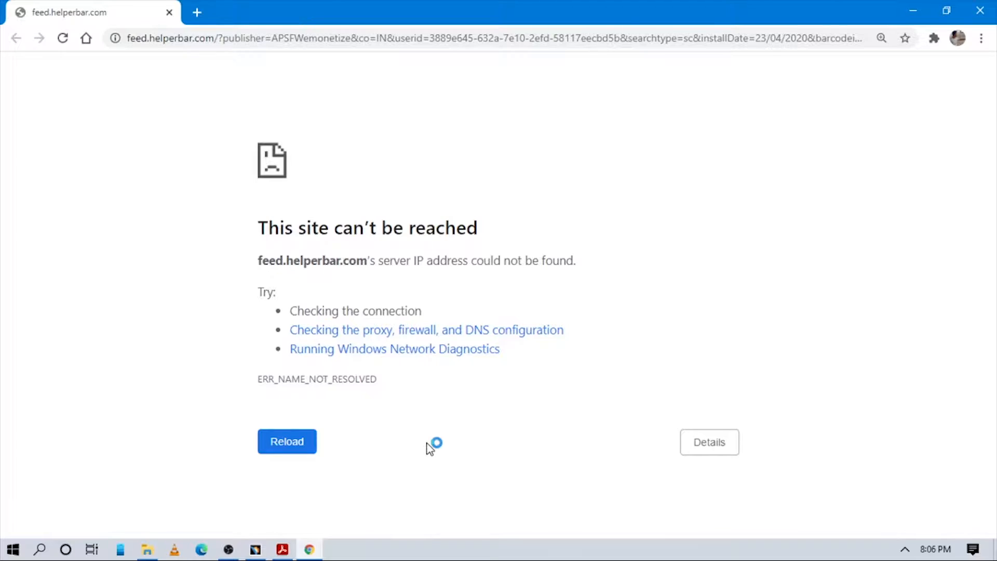
pyautogui.click(981, 11)
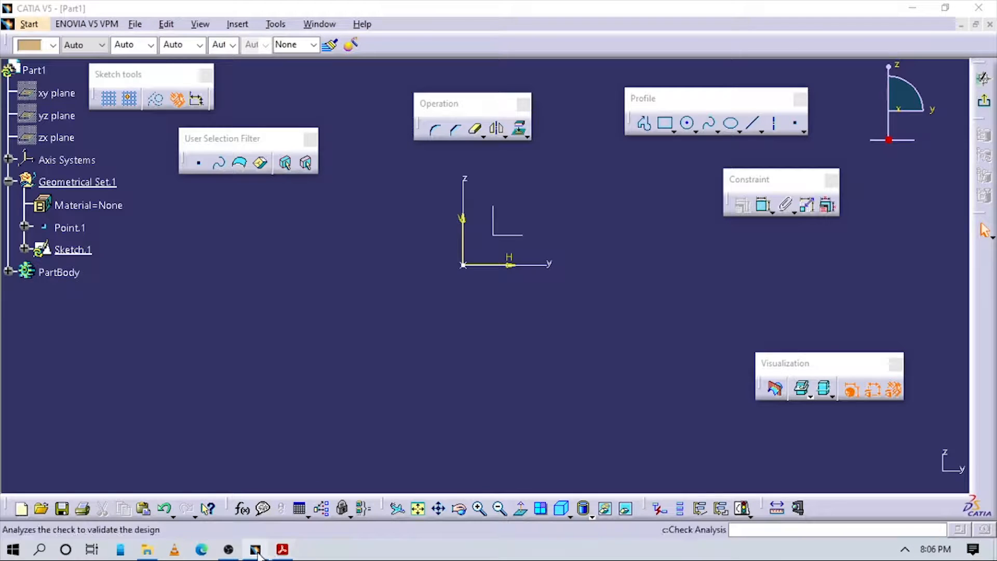
pyautogui.moveTo(258, 553)
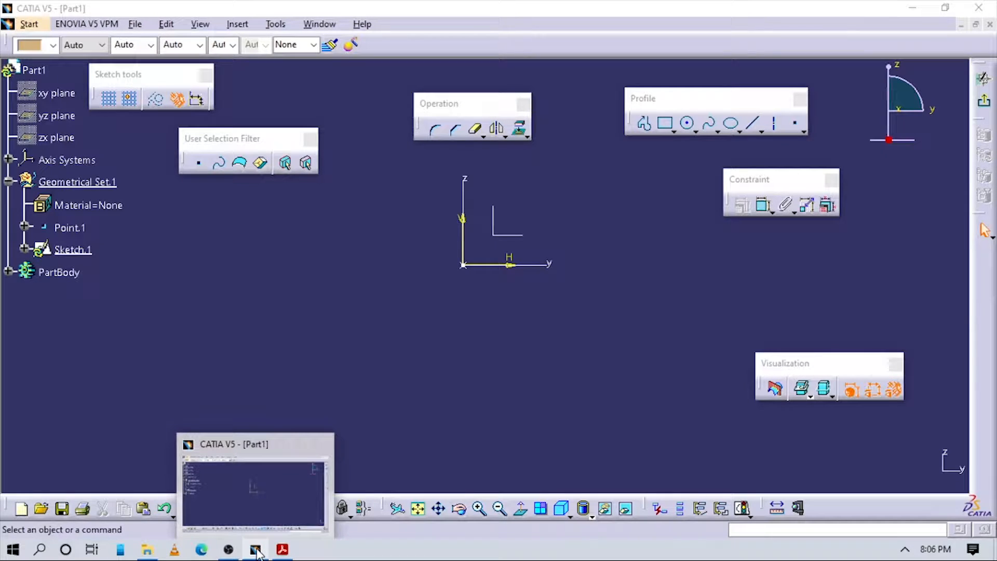
# Switch to Acrobat Reader, examine the motor cover's dimensioned views and Section A-A, and return to CATIA.
pyautogui.click(283, 550)
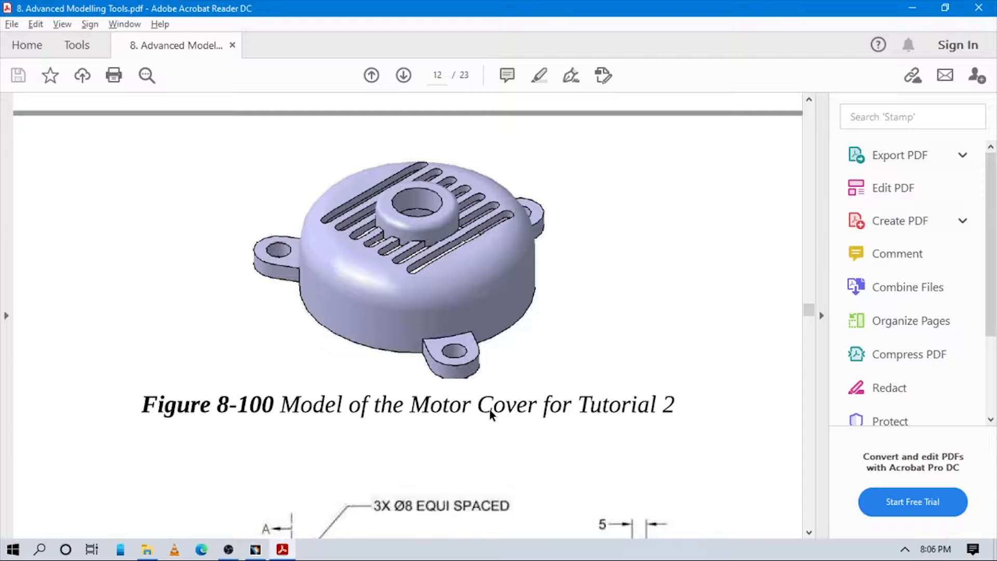
pyautogui.scroll(-10, 491, 414)
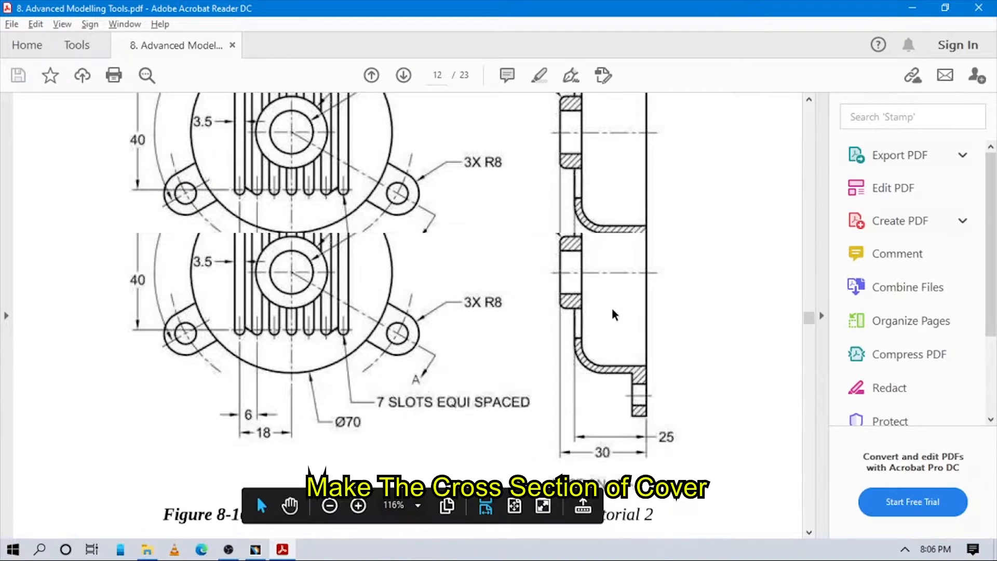
pyautogui.scroll(2, 699, 272)
pyautogui.scroll(-2, 700, 269)
pyautogui.scroll(1, 699, 268)
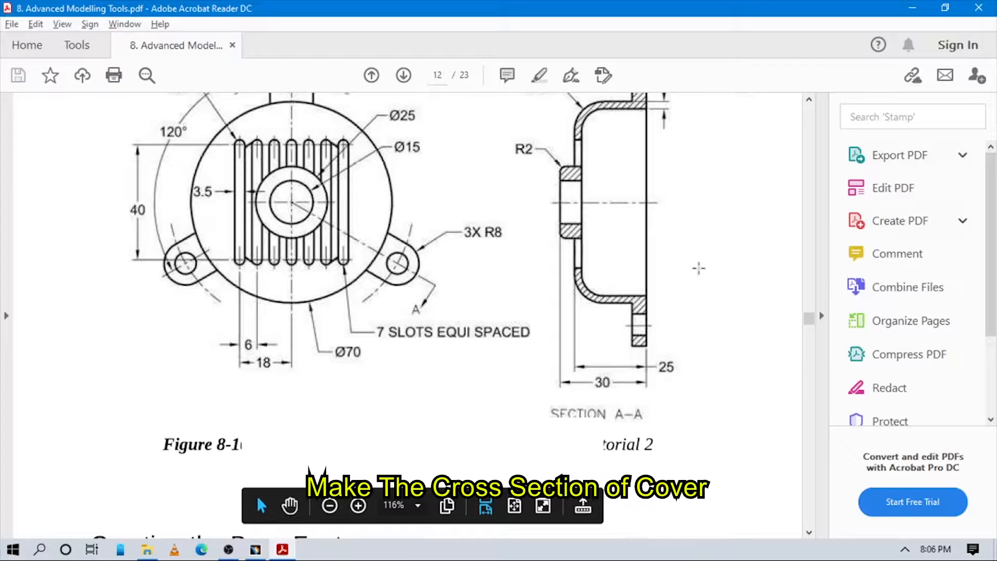
pyautogui.hotkey('alt', 'Tab')
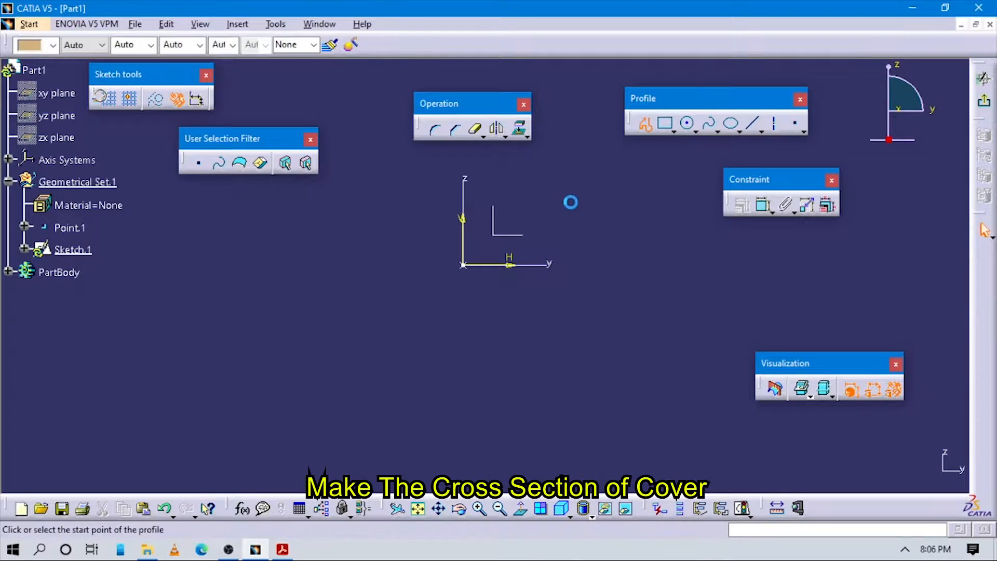
# Sketch an open profile: a horizontal line from the V axis, a tangent arc of about 39 mm radius, and a vertical line down to the H axis.
pyautogui.moveTo(571, 200); pyautogui.dragTo(483, 309, button='middle')
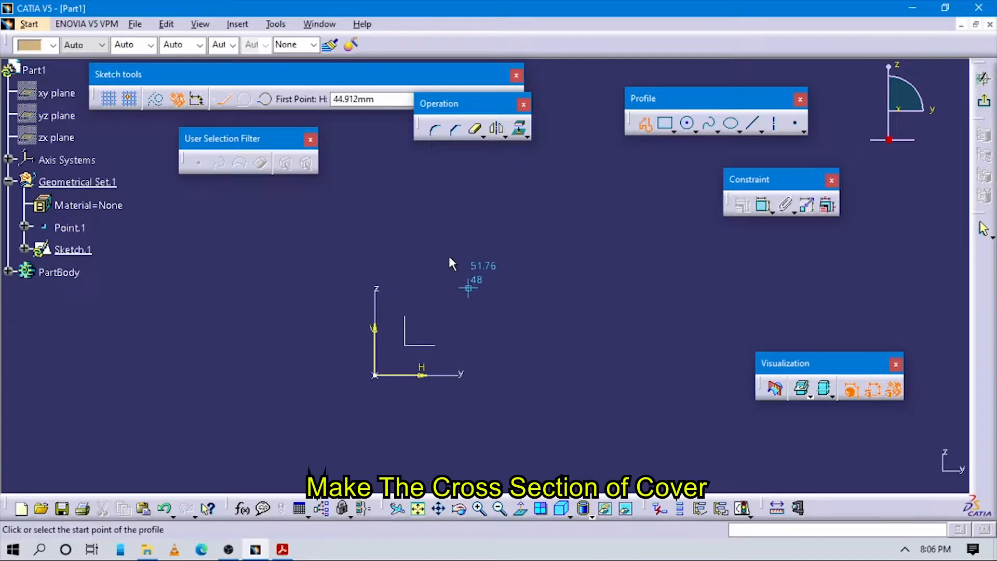
pyautogui.click(375, 224)
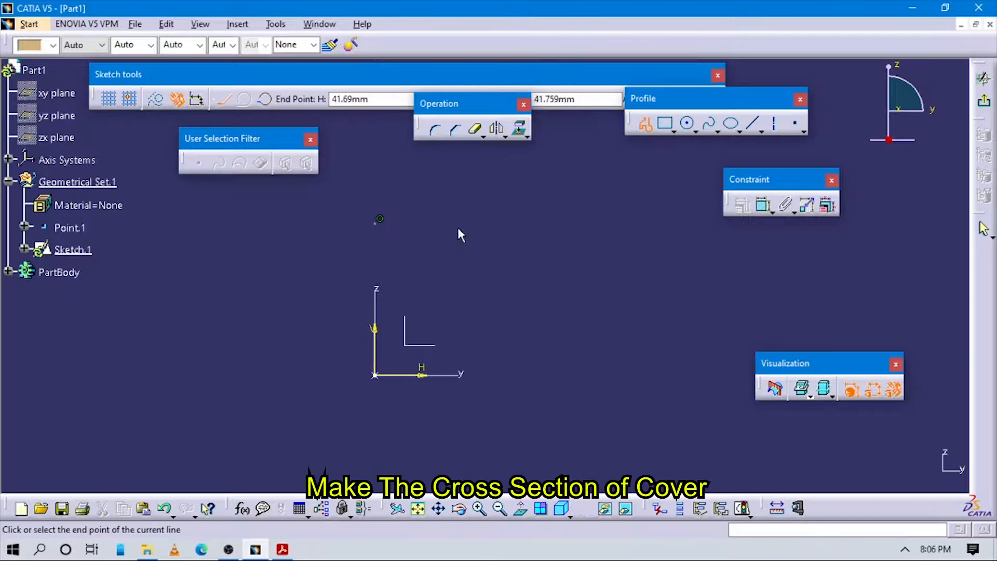
pyautogui.click(482, 222)
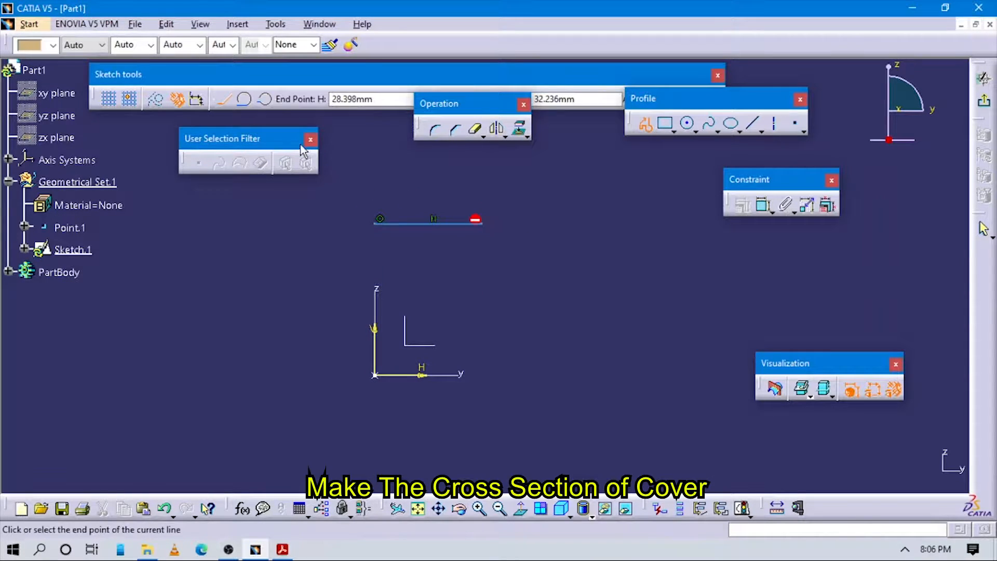
pyautogui.click(245, 100)
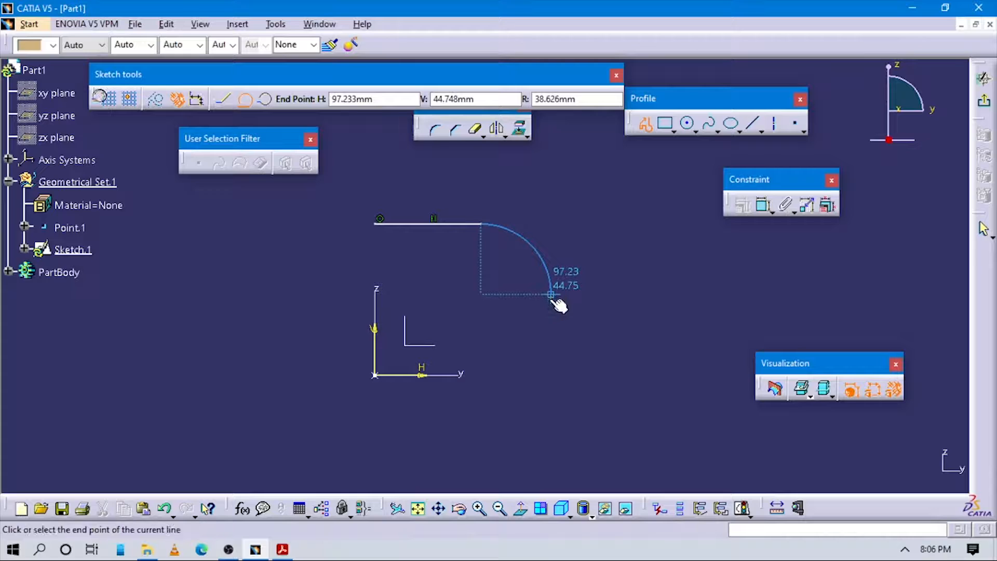
pyautogui.click(551, 295)
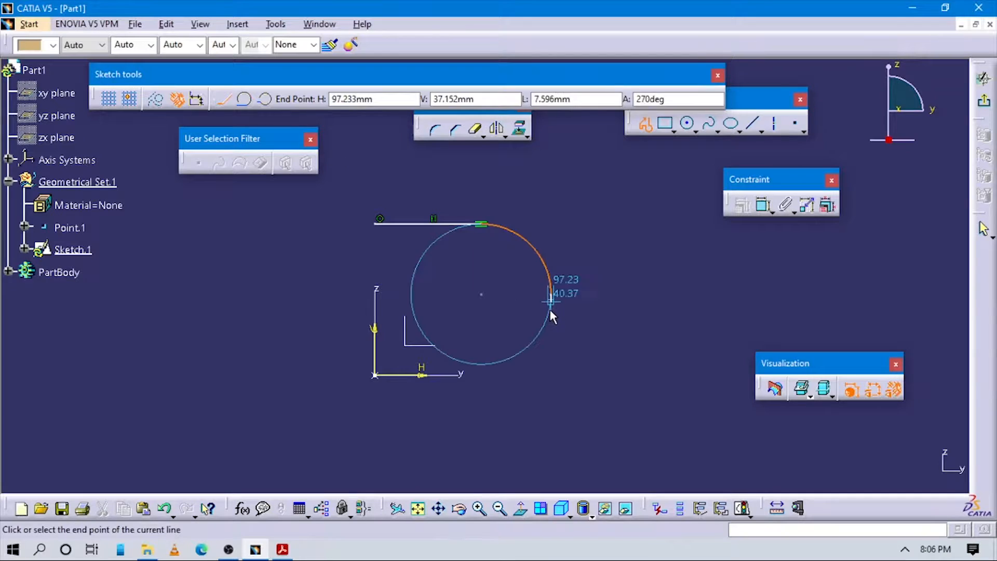
pyautogui.click(552, 372)
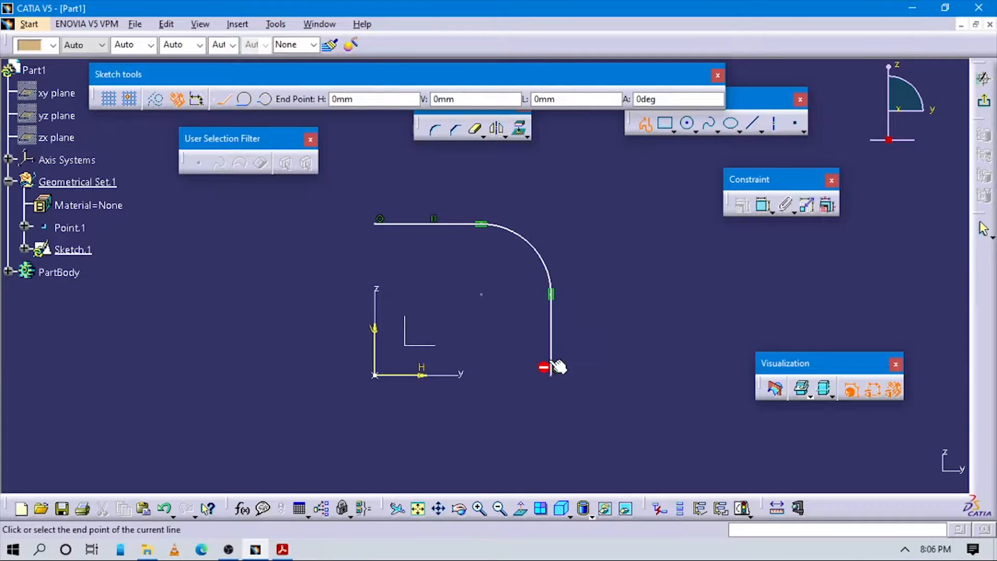
pyautogui.press('Escape')
# Switch to Acrobat Reader, examine the depth dimensions of the motor cover's Section A-A, and return to CATIA.
pyautogui.hotkey('alt', 'Tab')
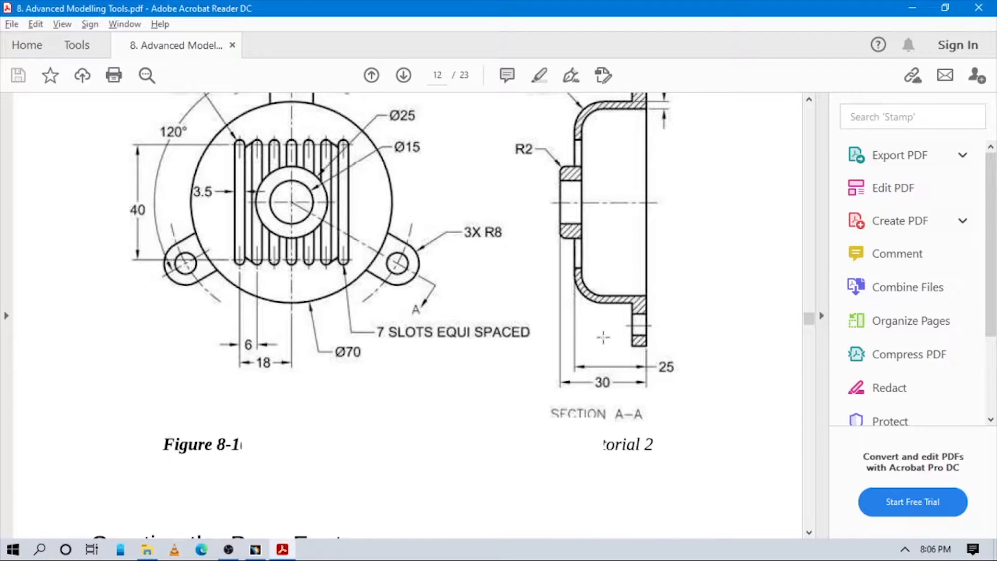
pyautogui.scroll(2, 518, 373)
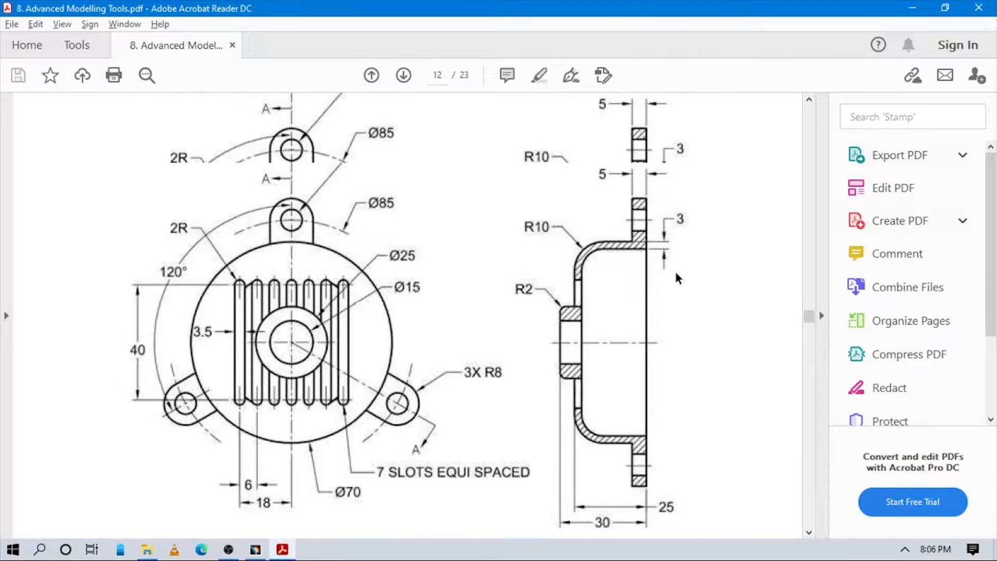
pyautogui.scroll(-1, 670, 384)
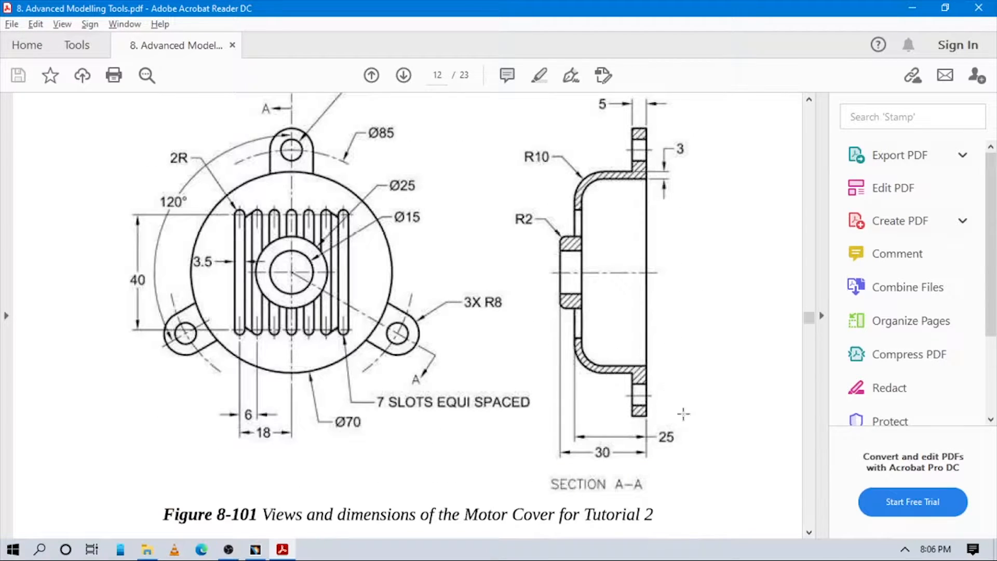
pyautogui.hotkey('alt', 'Tab')
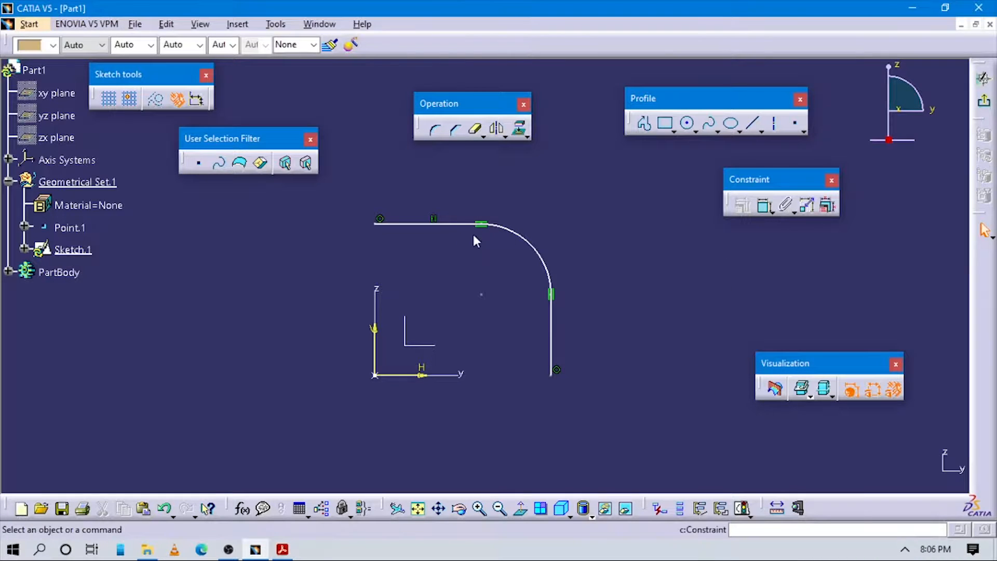
# Dimension the distance between the profile's horizontal line and the H axis, and set it to 25 mm.
pyautogui.press('Return')
pyautogui.click(456, 224)
pyautogui.click(422, 374)
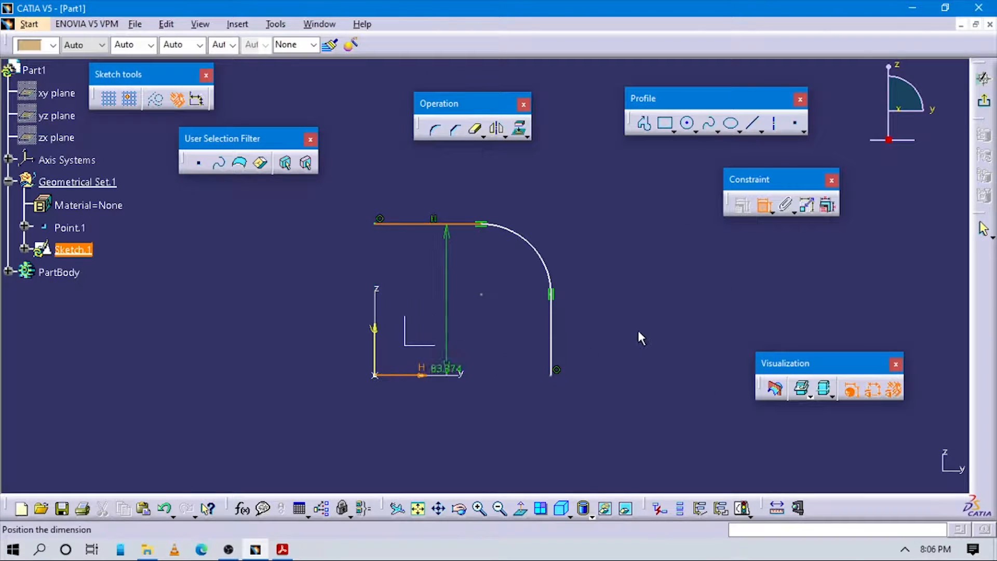
pyautogui.click(651, 325)
pyautogui.doubleClick(651, 324)
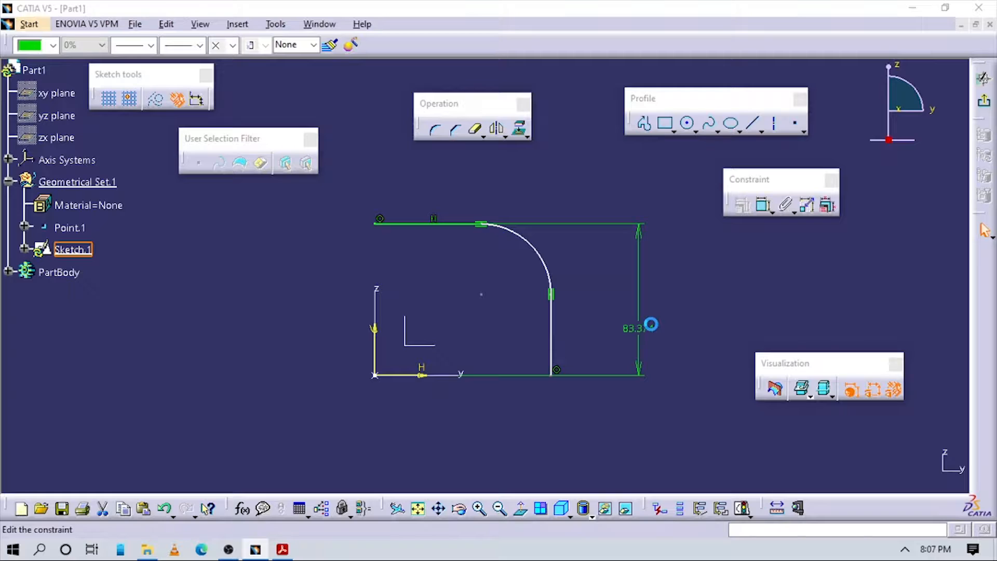
# Check the cover's diameter in Acrobat Reader, return to CATIA, and shrink the profile's tangent arc until it ends above the H axis.
pyautogui.hotkey('alt', 'Tab')
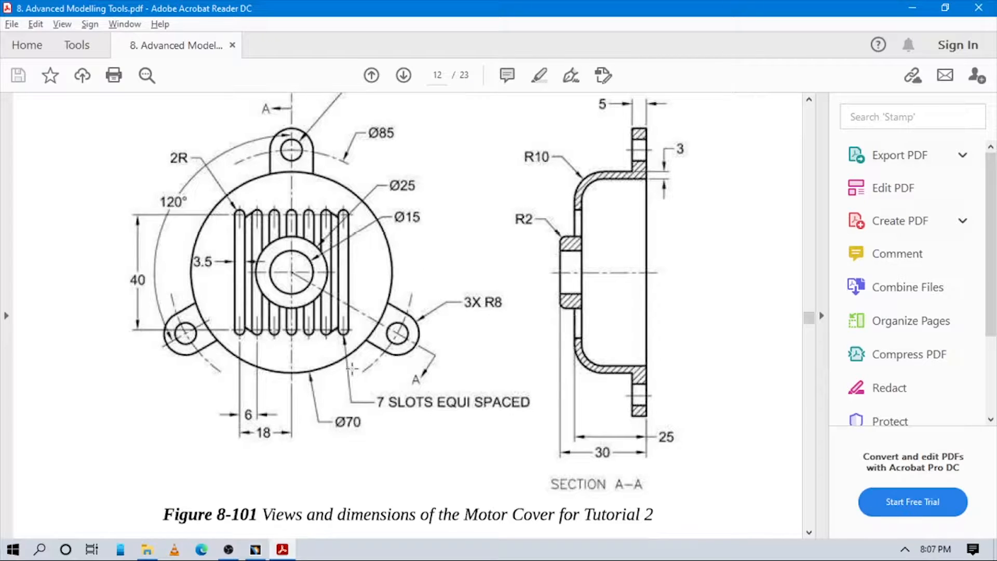
pyautogui.hotkey('alt', 'Tab')
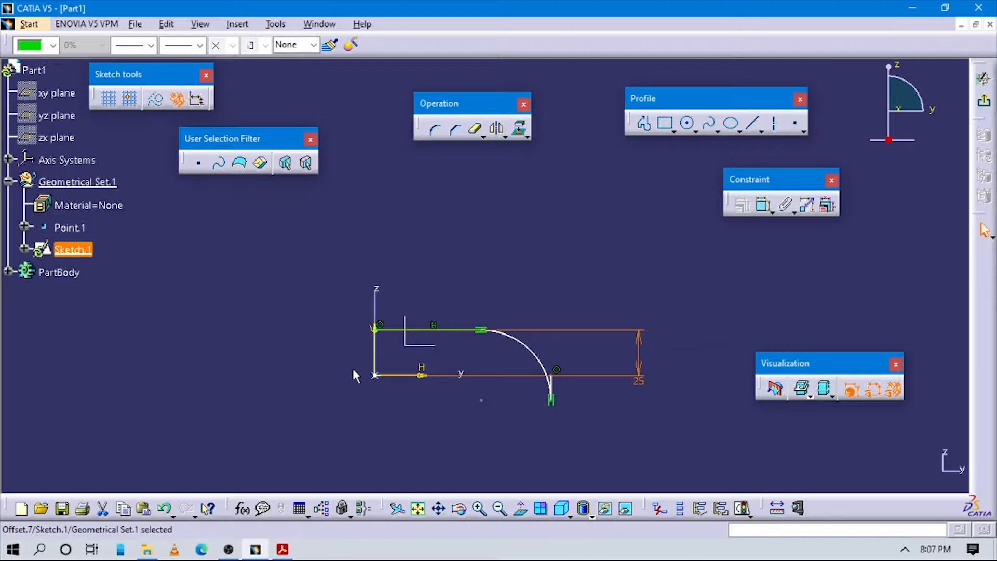
pyautogui.click(528, 229)
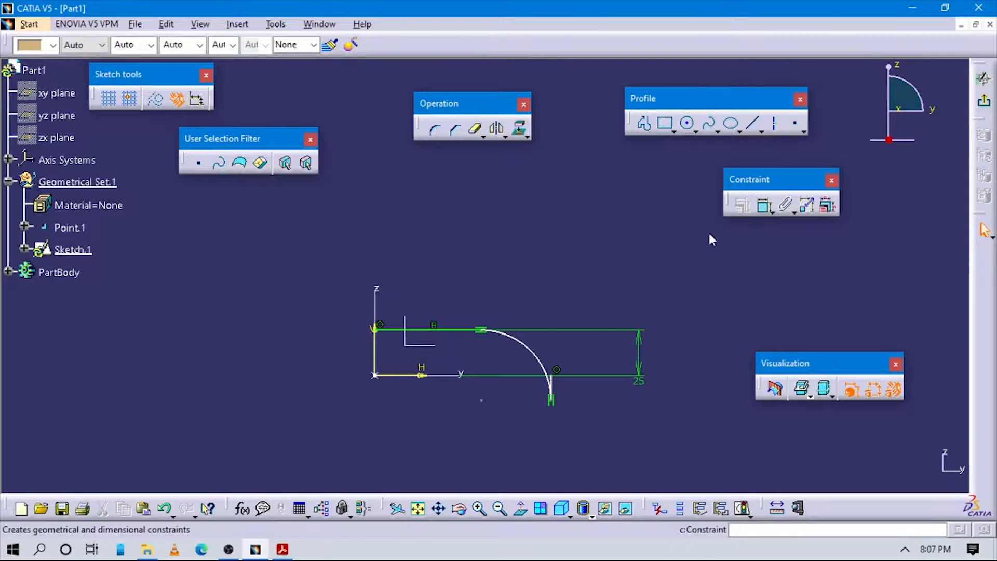
pyautogui.click(763, 205)
pyautogui.click(372, 364)
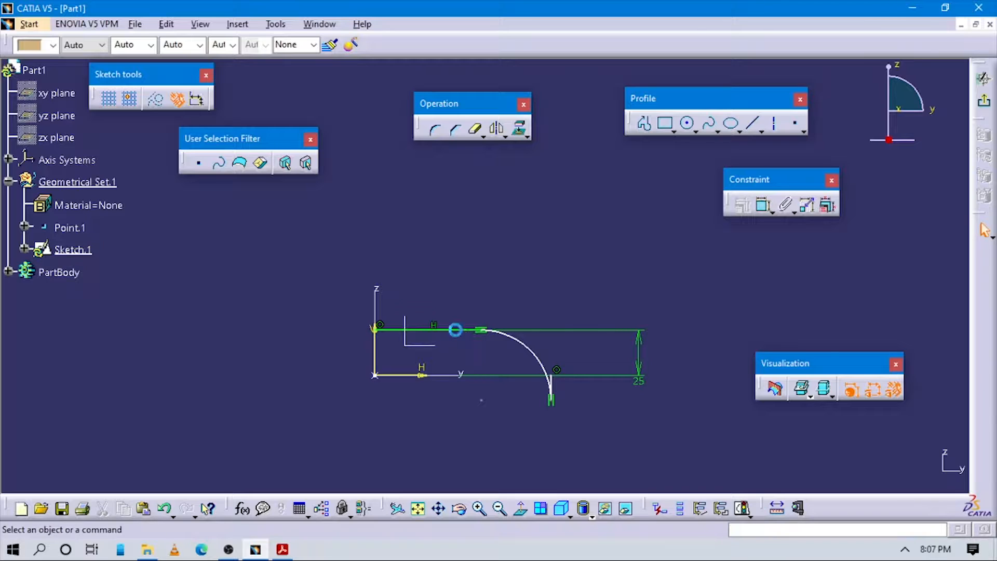
pyautogui.click(455, 329)
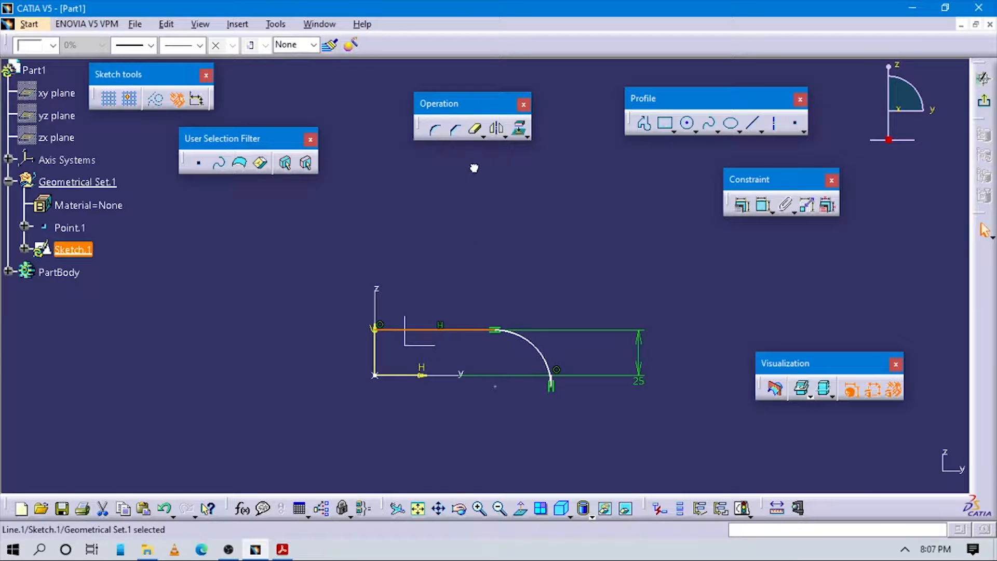
pyautogui.moveTo(493, 329); pyautogui.dragTo(494, 264)
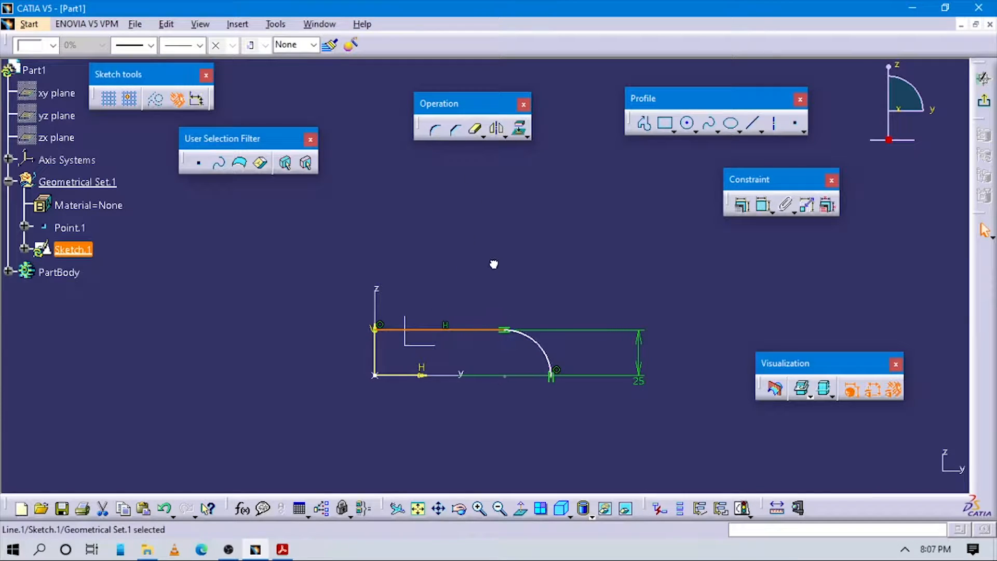
pyautogui.click(501, 381)
pyautogui.moveTo(498, 385); pyautogui.dragTo(446, 337, button='middle')
pyautogui.moveTo(446, 338)
pyautogui.mouseDown(button='middle')
pyautogui.moveTo(459, 310)
pyautogui.moveTo(426, 241)
pyautogui.mouseUp(button='middle')
pyautogui.click(476, 289)
# Dimension the distance between the profile's vertical line and the V axis, and set it to 70/2.
pyautogui.click(763, 205)
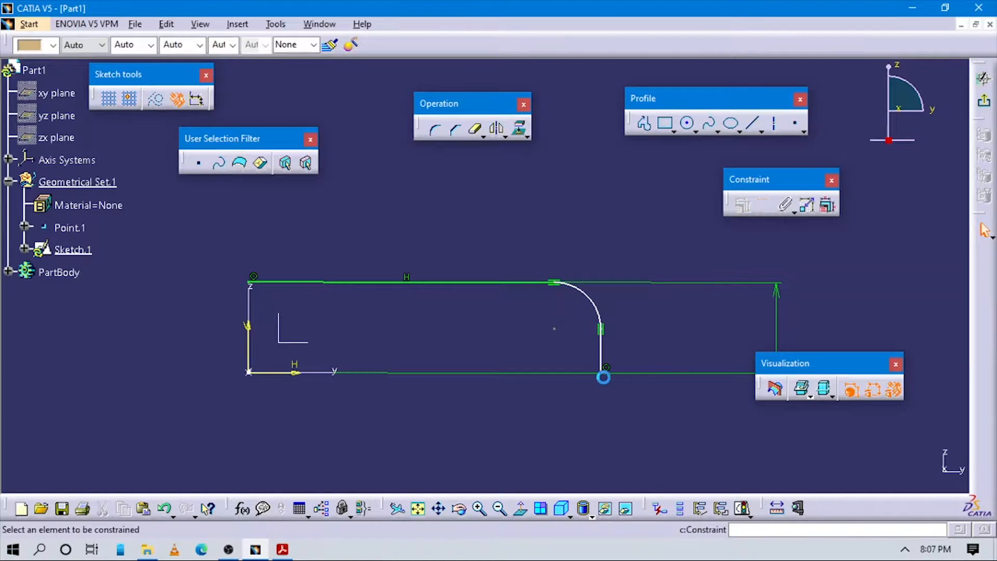
pyautogui.click(250, 358)
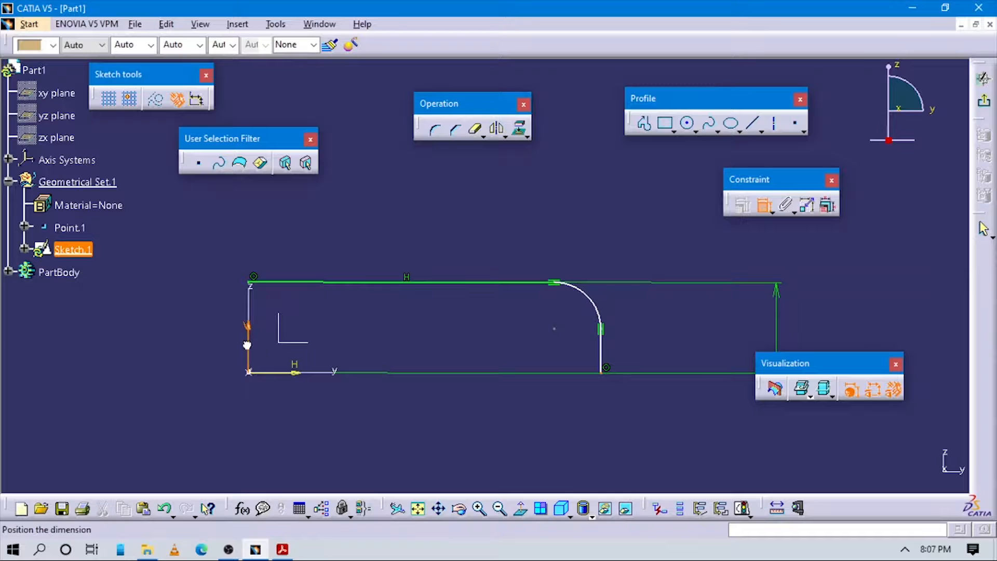
pyautogui.click(390, 215)
pyautogui.doubleClick(391, 213)
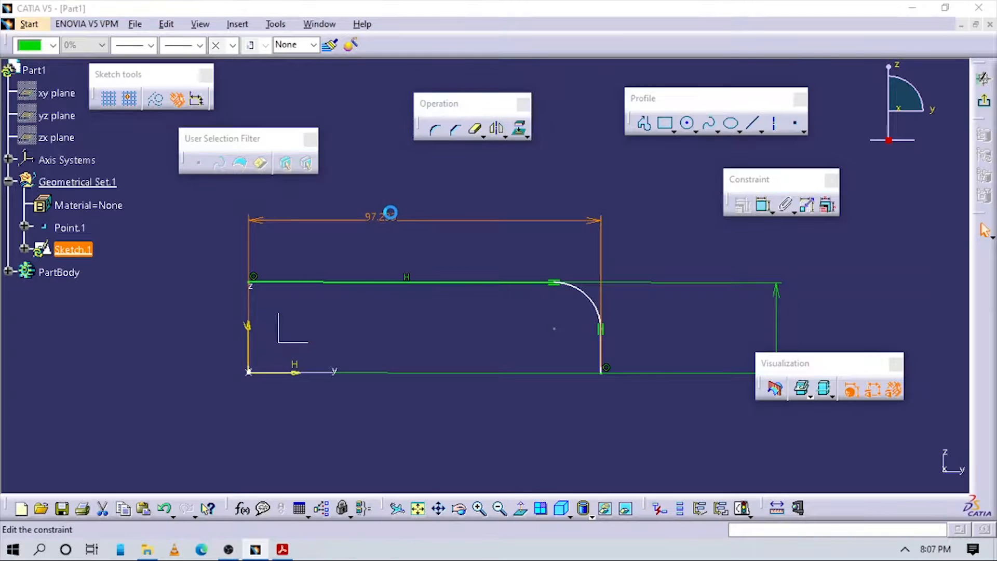
pyautogui.write('70/2')
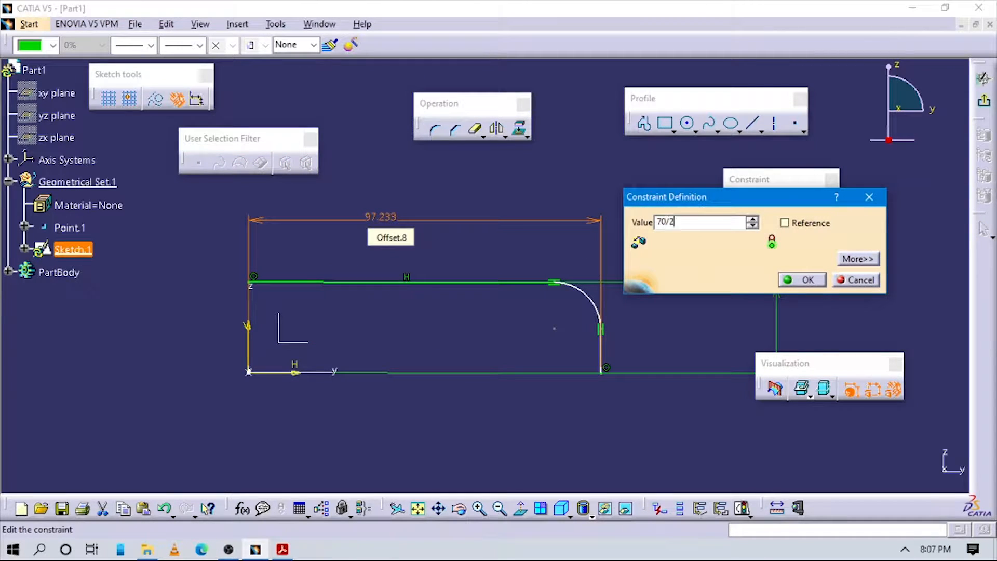
pyautogui.press('Return')
# Check the corner radius in Acrobat Reader, return to CATIA, and set the tangent arc's radius to 10 mm.
pyautogui.moveTo(410, 307); pyautogui.dragTo(479, 346, button='middle')
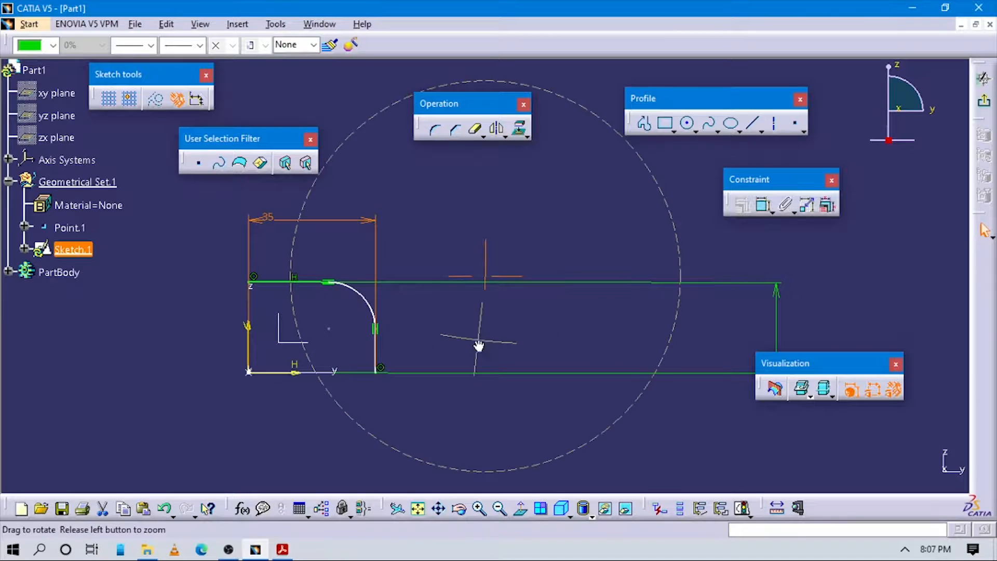
pyautogui.hotkey('alt', 'Tab')
pyautogui.hotkey('alt', 'Tab')
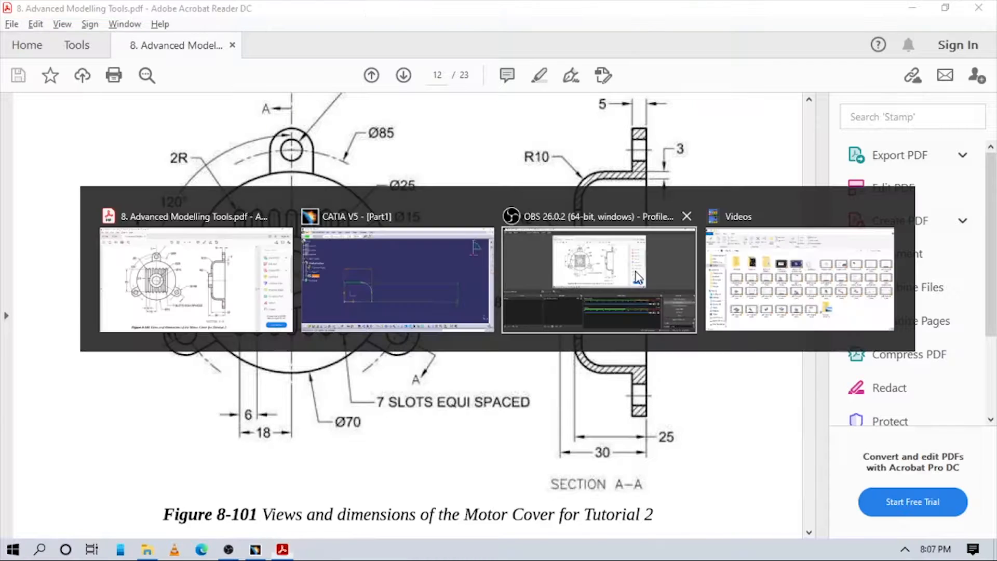
pyautogui.click(764, 205)
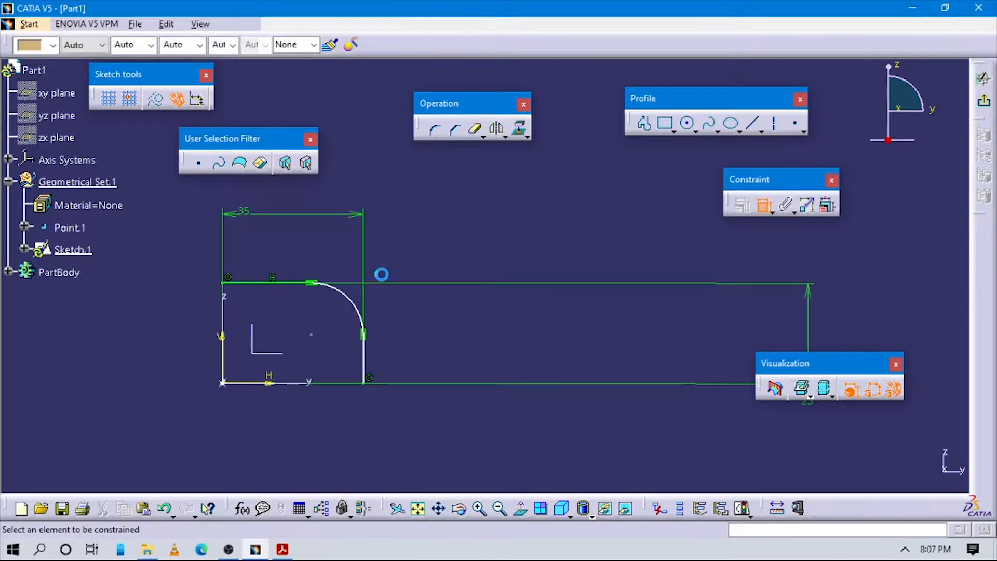
pyautogui.click(349, 298)
pyautogui.click(434, 225)
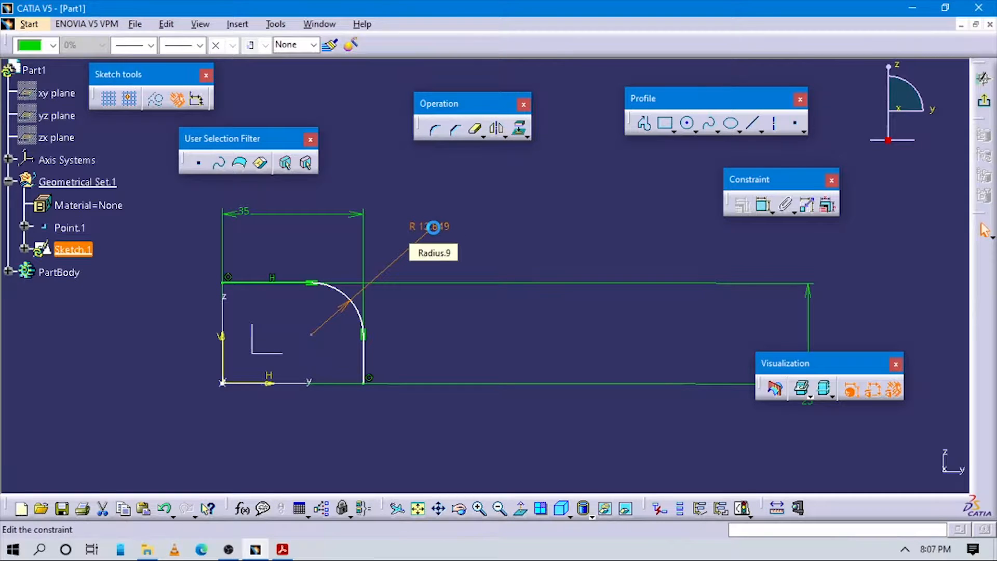
pyautogui.doubleClick(435, 226)
pyautogui.write('10mm')
pyautogui.press('Return')
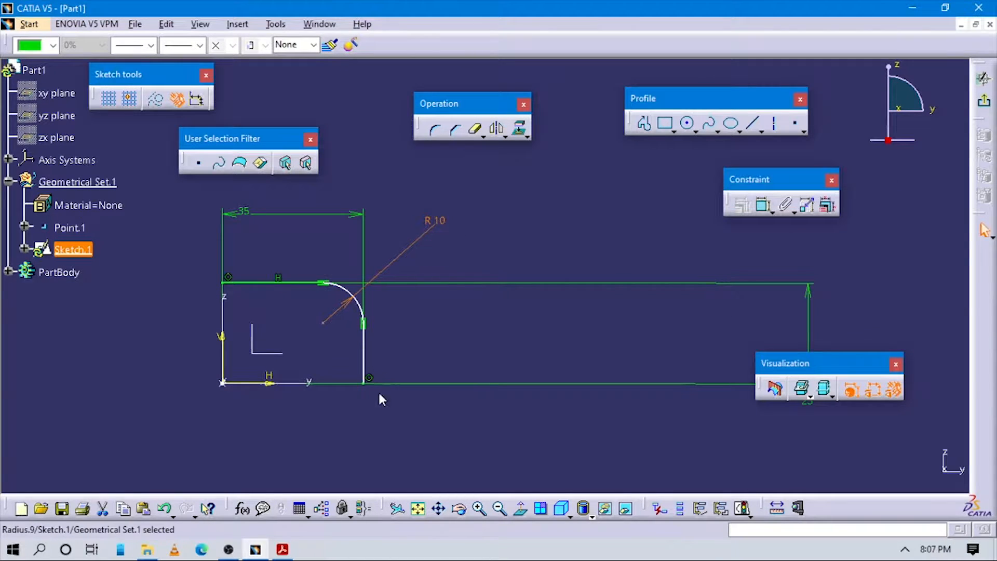
# Close the profile with a vertical line along the V axis to the origin and a horizontal line along the H axis.
pyautogui.moveTo(379, 394)
pyautogui.mouseDown(button='middle')
pyautogui.moveTo(479, 347)
pyautogui.moveTo(486, 330)
pyautogui.mouseUp(button='middle')
pyautogui.click(599, 281)
pyautogui.click(646, 127)
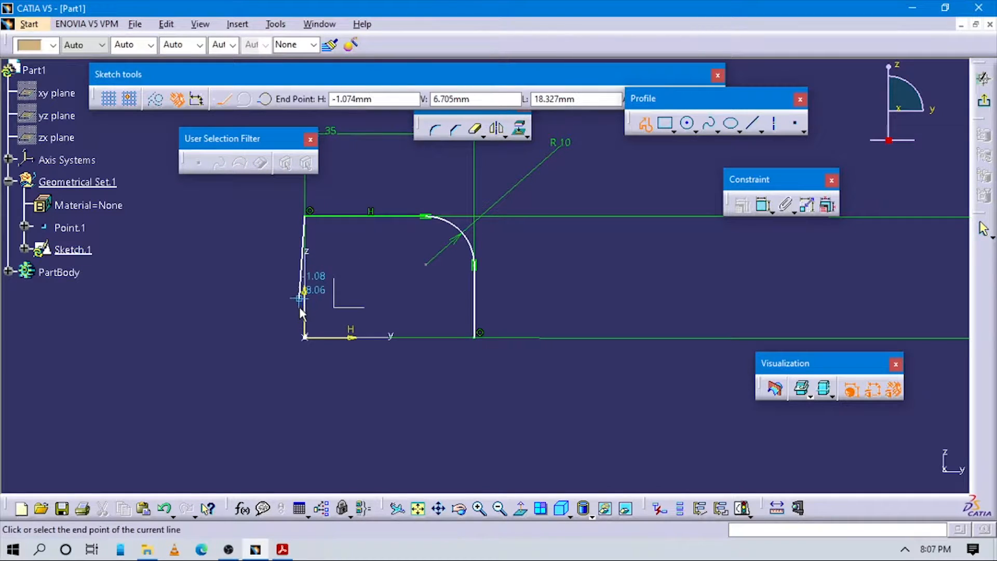
pyautogui.click(305, 338)
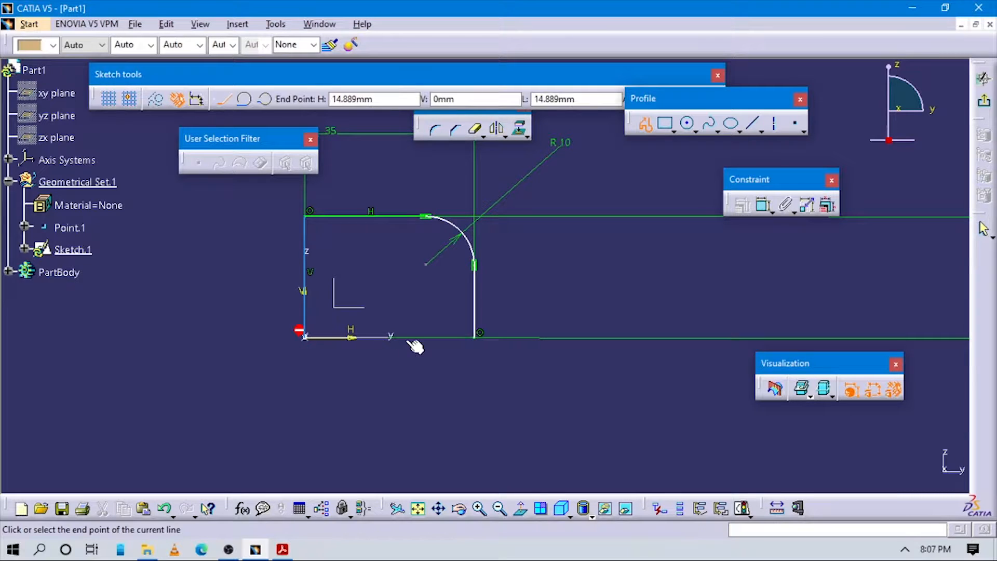
pyautogui.click(486, 338)
pyautogui.press('Escape')
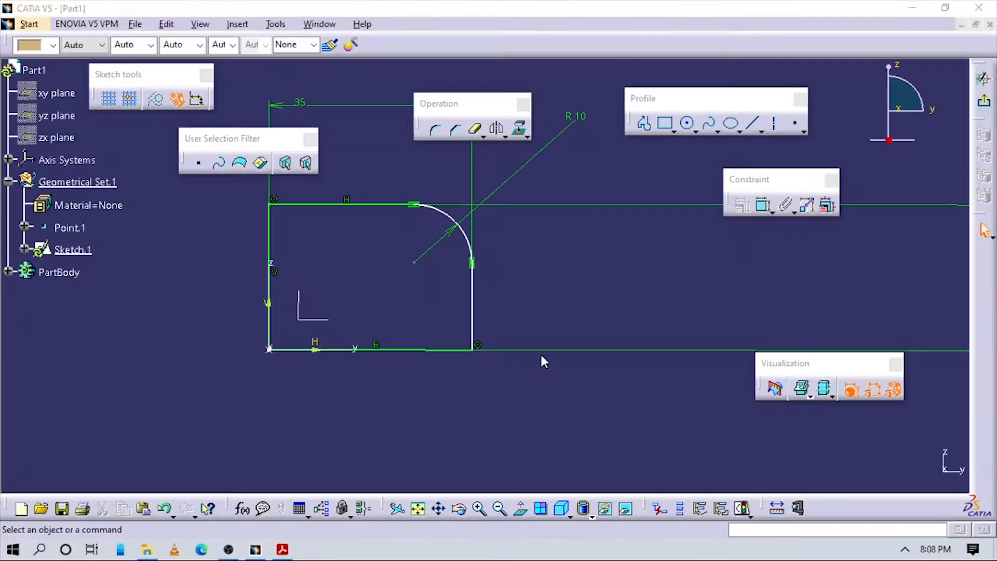
# Constrain the line running from the arc down to the H axis to be vertical.
pyautogui.click(481, 314)
pyautogui.moveTo(474, 305); pyautogui.dragTo(474, 306)
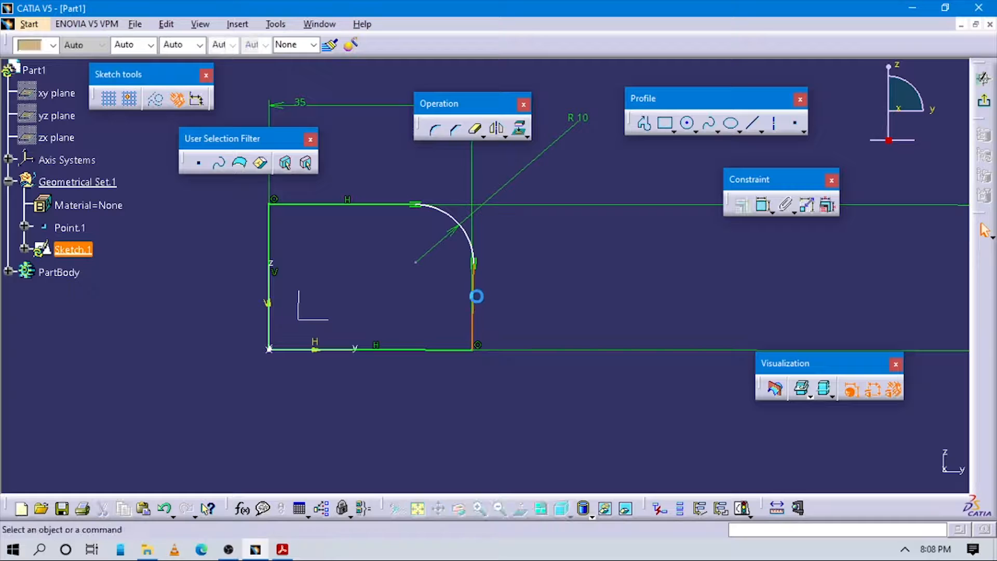
pyautogui.rightClick(473, 292)
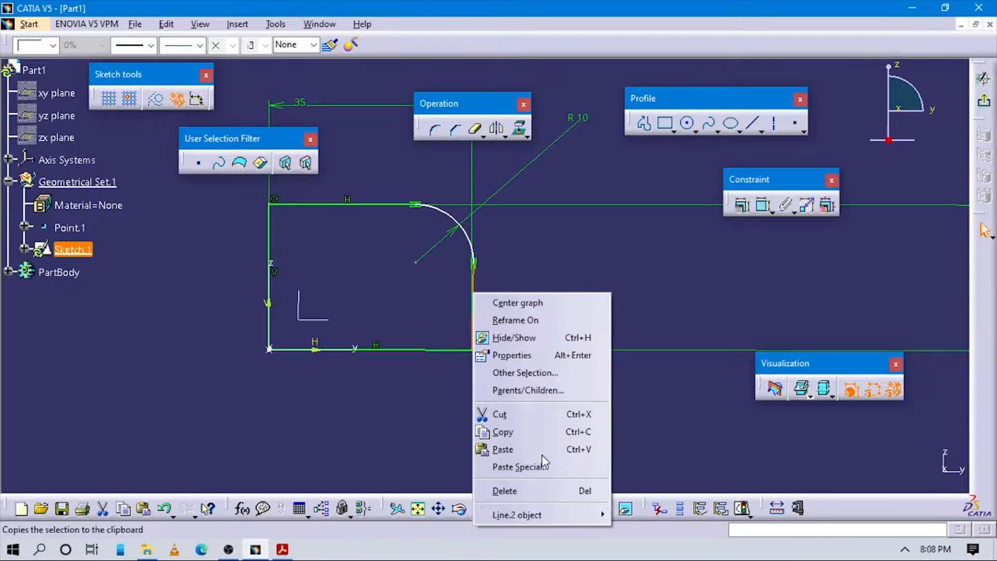
pyautogui.moveTo(544, 513)
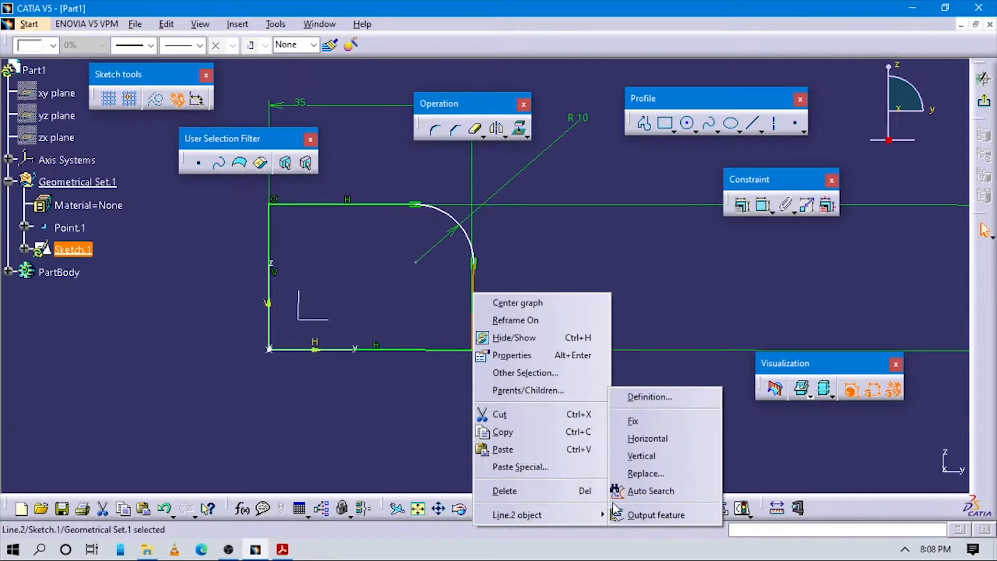
pyautogui.click(629, 456)
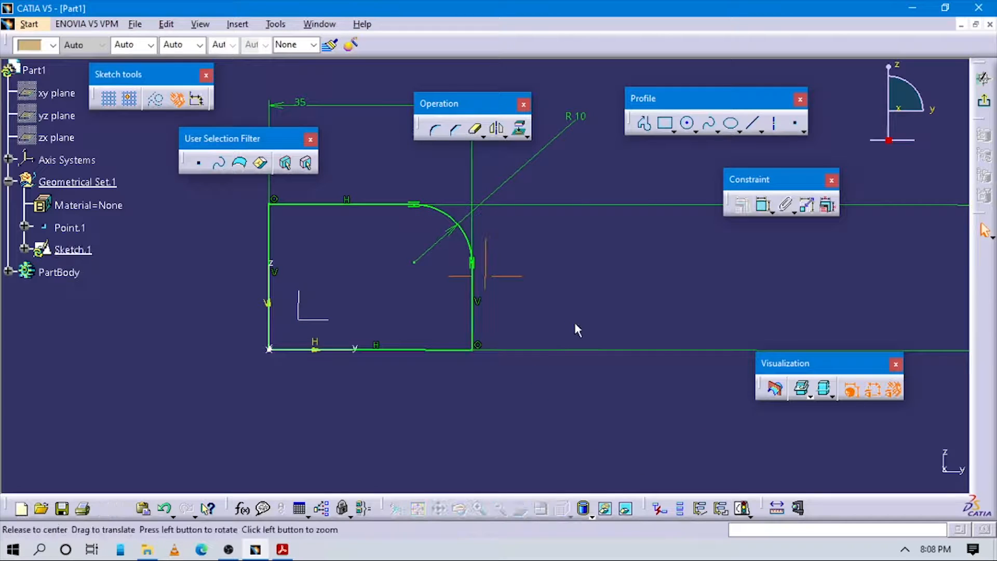
pyautogui.moveTo(575, 330)
pyautogui.mouseDown(button='middle')
pyautogui.moveTo(590, 402)
pyautogui.moveTo(572, 364)
pyautogui.mouseUp(button='middle')
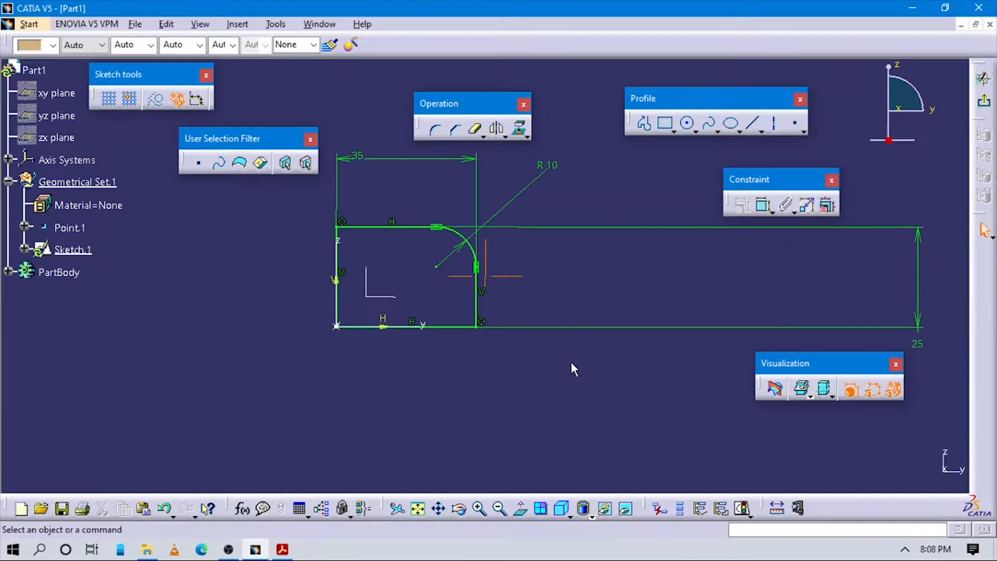
# Reposition the 25 mm height dimension inside the profile and exit the sketch.
pyautogui.click(933, 354)
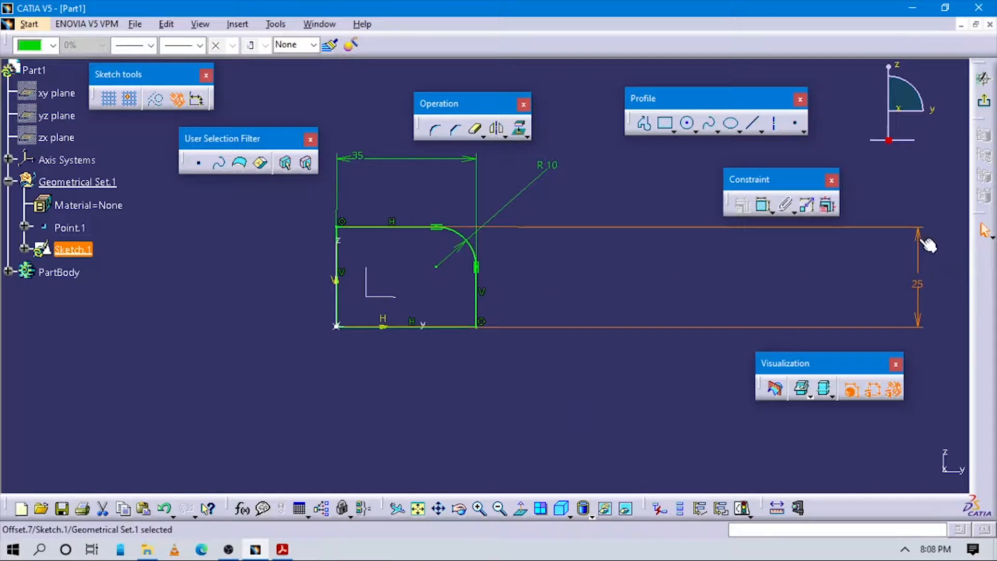
pyautogui.moveTo(918, 301); pyautogui.dragTo(419, 301)
pyautogui.click(694, 314)
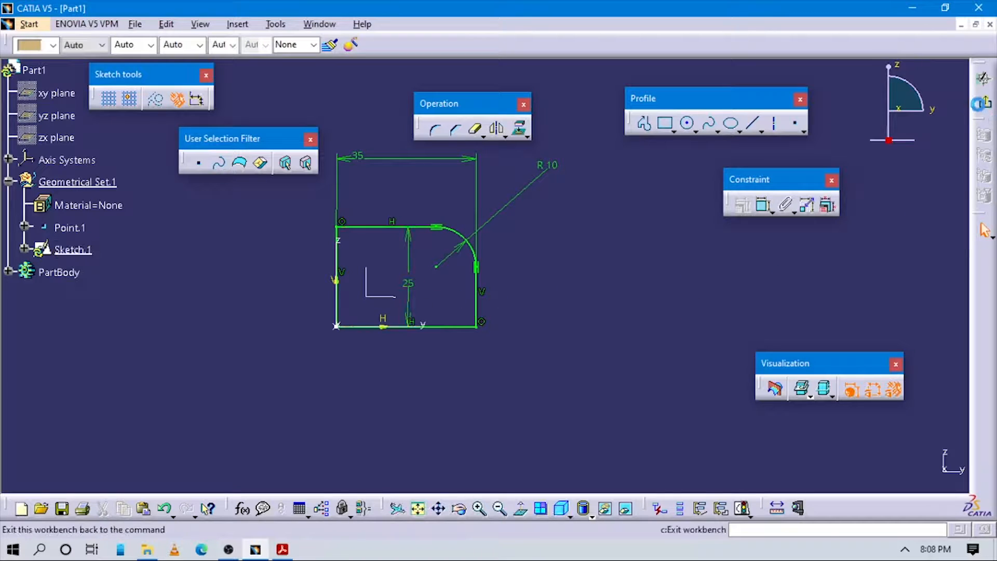
pyautogui.click(983, 104)
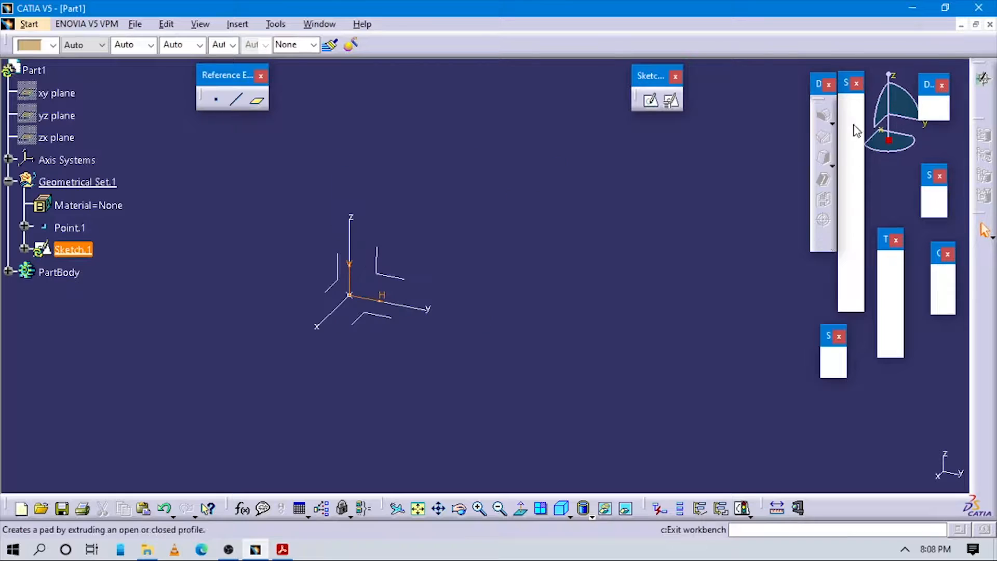
pyautogui.click(852, 158)
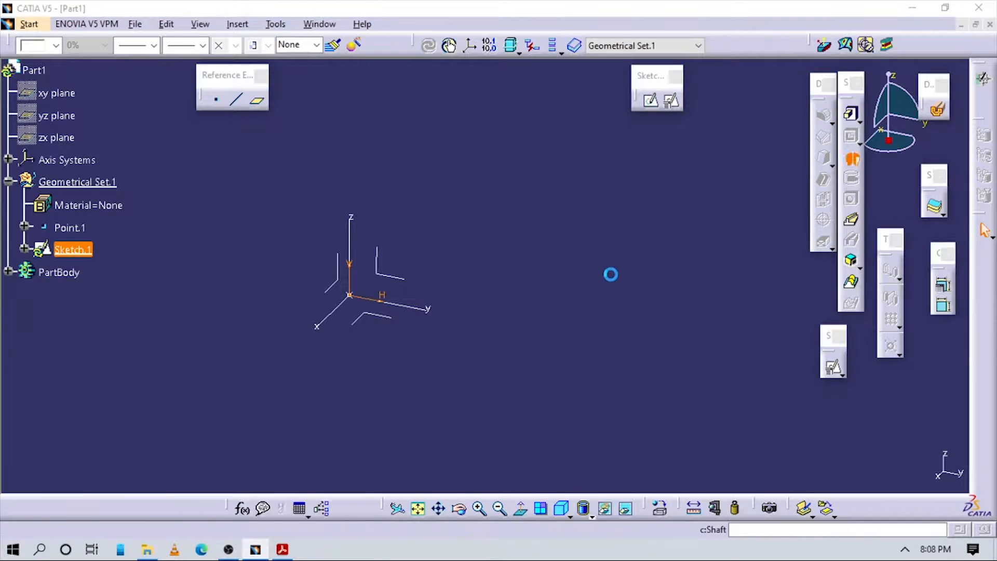
pyautogui.click(634, 222)
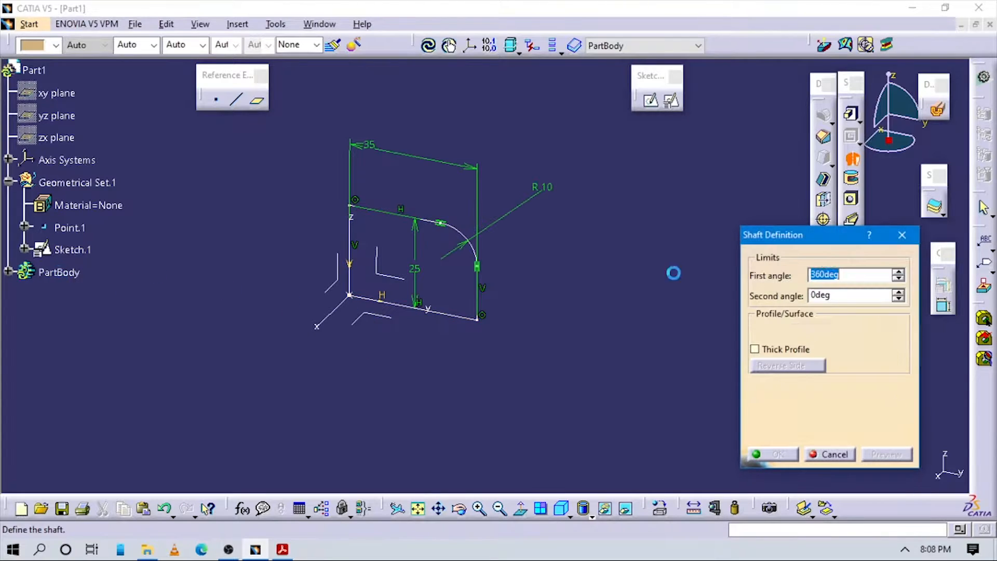
pyautogui.click(902, 234)
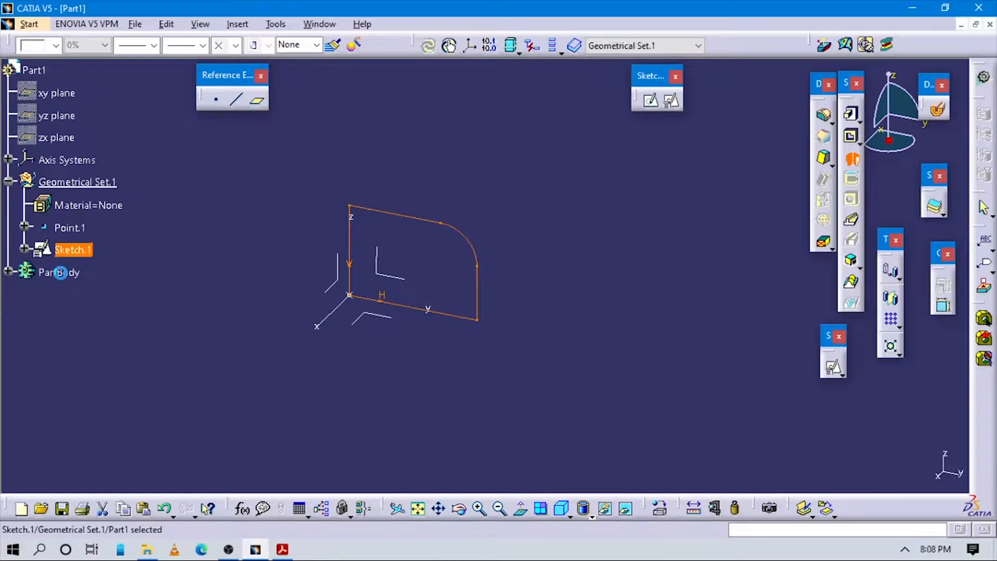
# Define PartBody as the in-work object.
pyautogui.rightClick(72, 273)
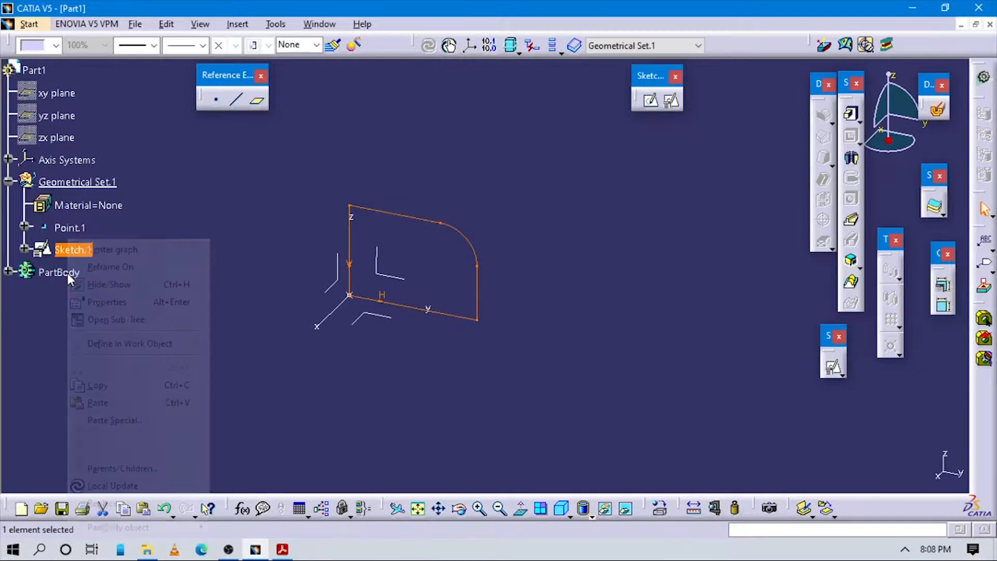
pyautogui.click(130, 344)
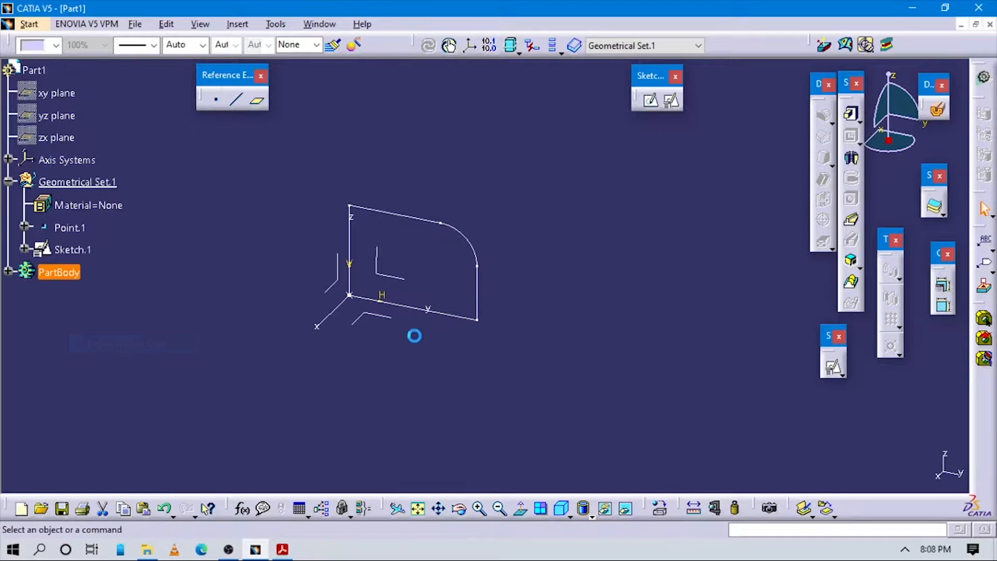
pyautogui.click(456, 305)
pyautogui.moveTo(452, 289); pyautogui.dragTo(447, 211, button='middle')
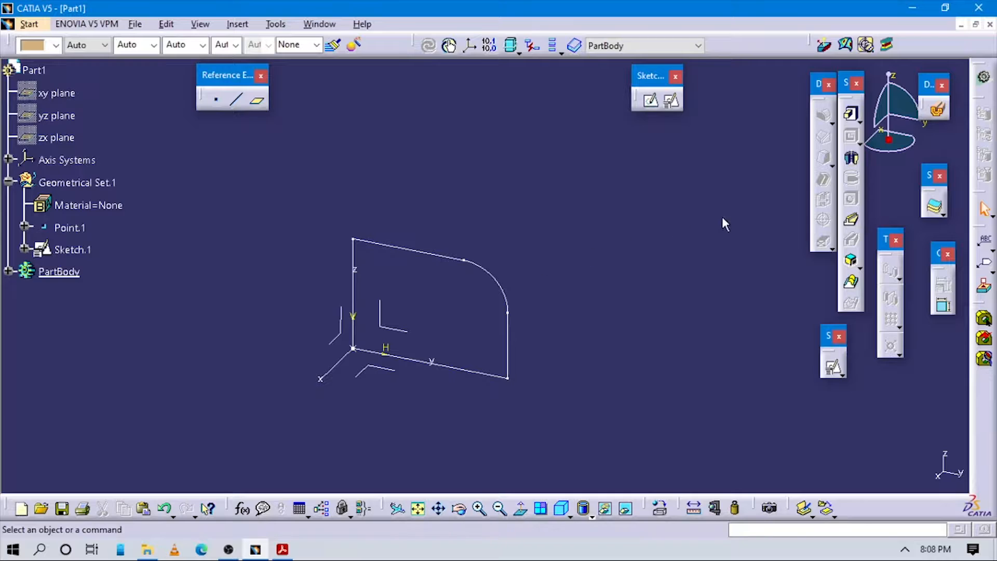
# Revolve the cross-section sketch 360 degrees about the axis system's Z axis with the Shaft command.
pyautogui.click(850, 158)
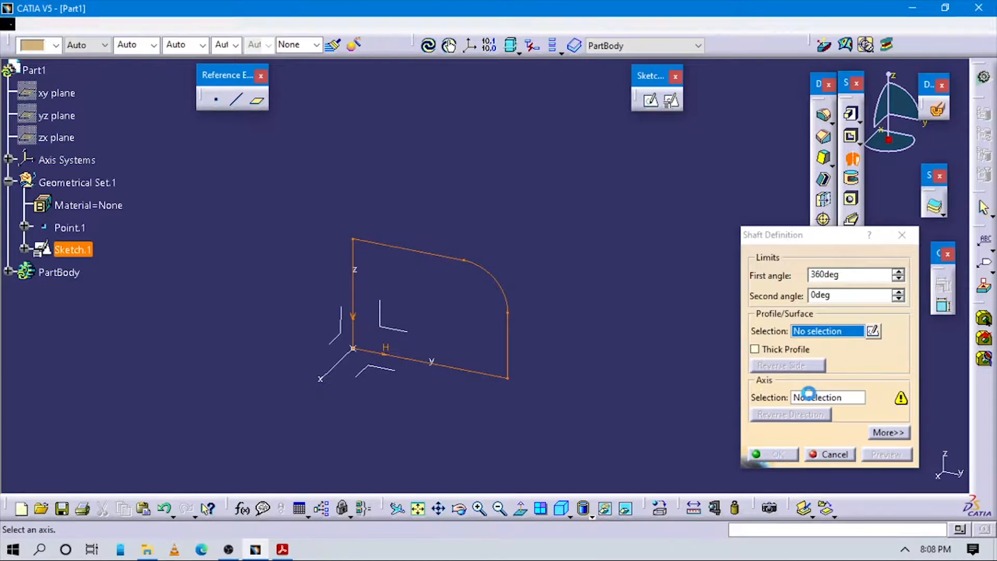
pyautogui.click(814, 399)
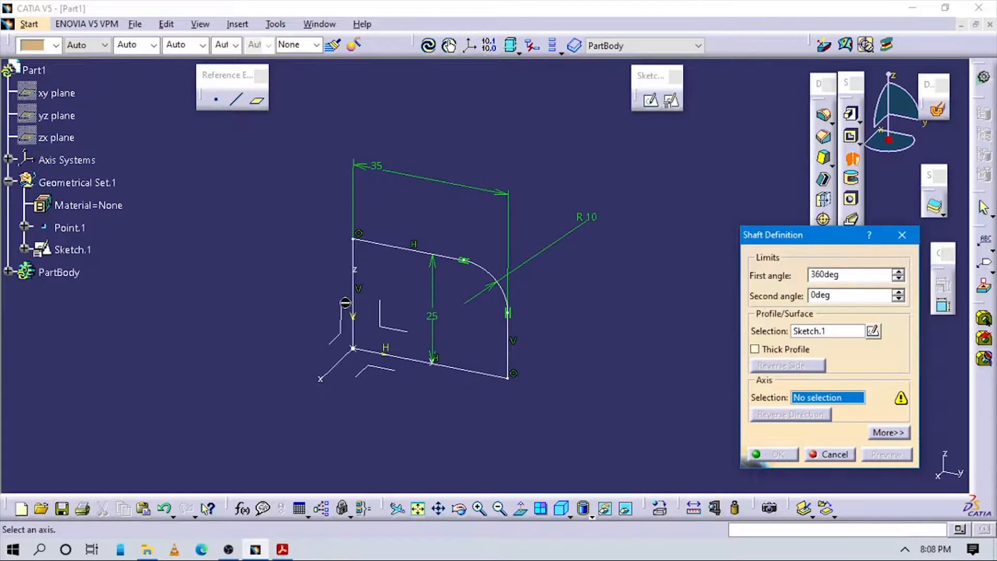
pyautogui.click(358, 321)
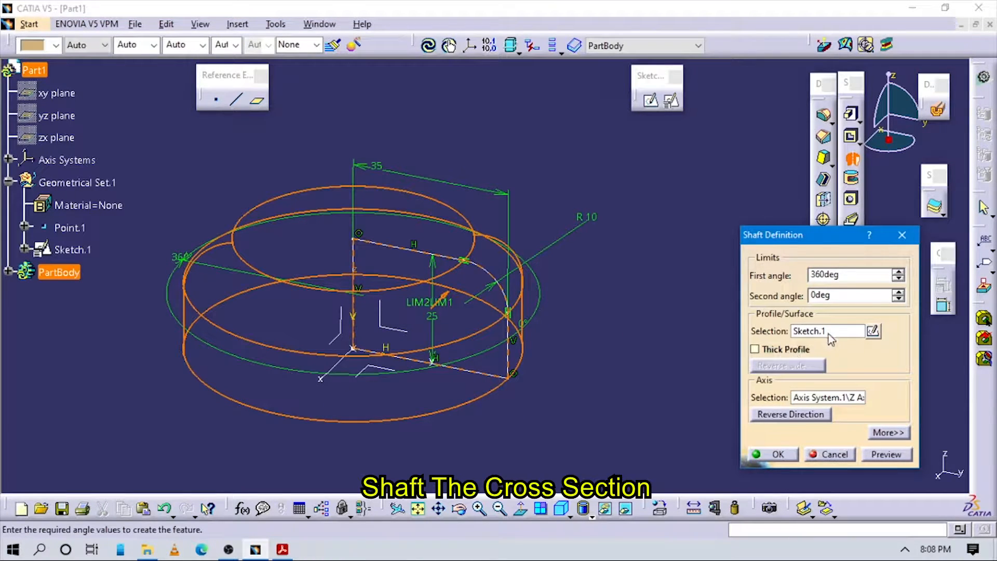
pyautogui.click(856, 272)
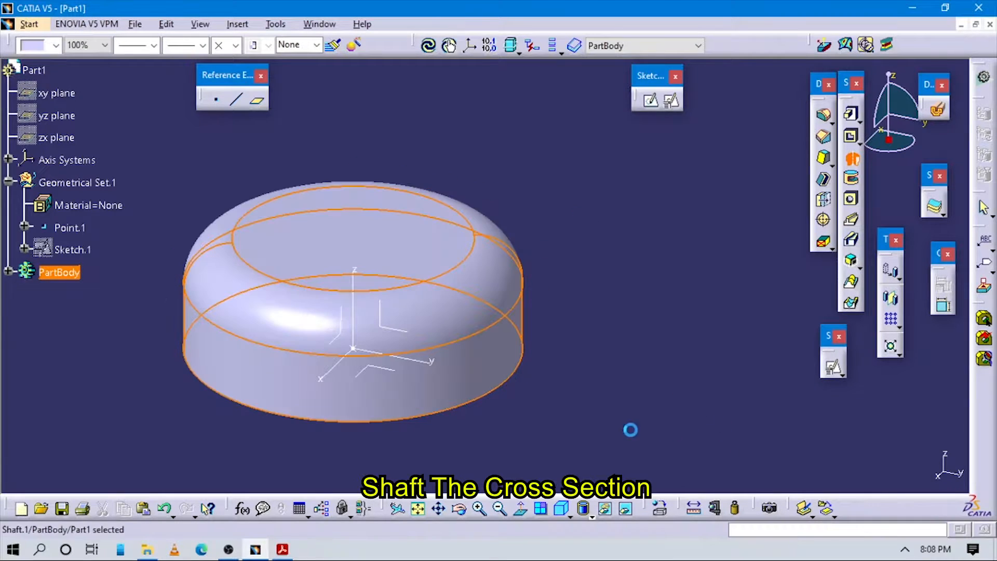
# Set the display mode to Shading with Edges, including smooth edges.
pyautogui.moveTo(670, 396); pyautogui.dragTo(559, 414, button='middle')
pyautogui.click(597, 514)
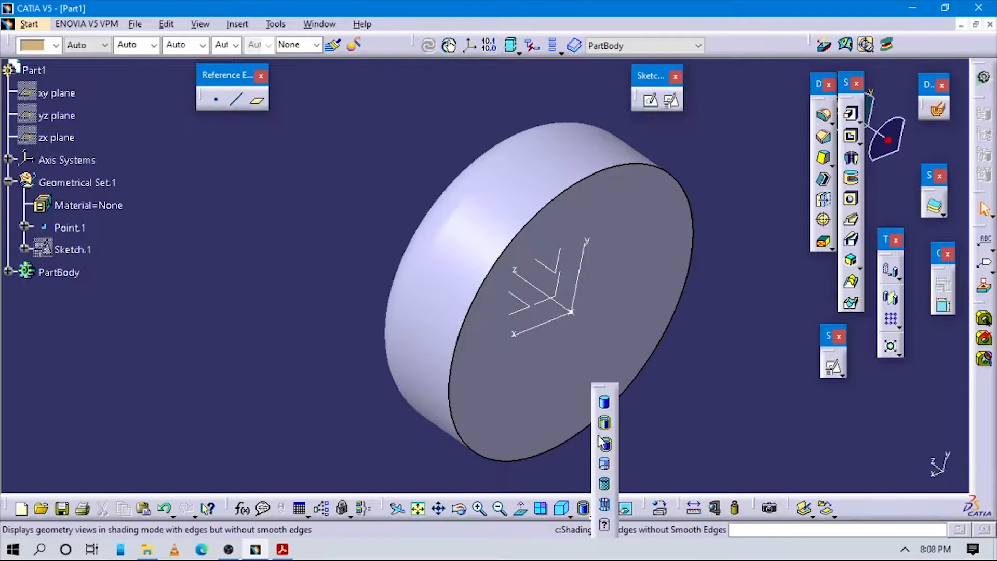
pyautogui.moveTo(653, 454); pyautogui.dragTo(730, 392, button='middle')
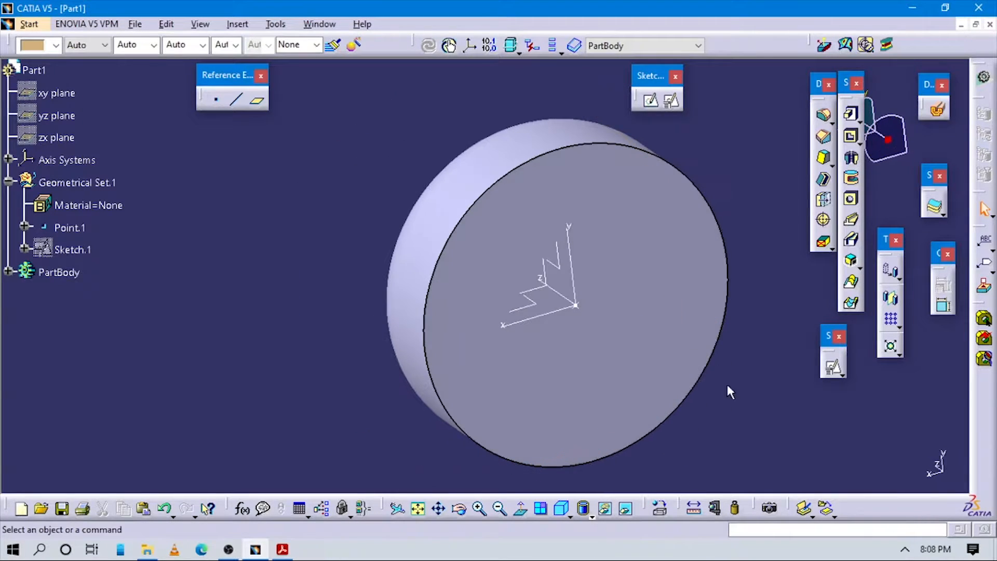
pyautogui.click(592, 517)
pyautogui.click(604, 423)
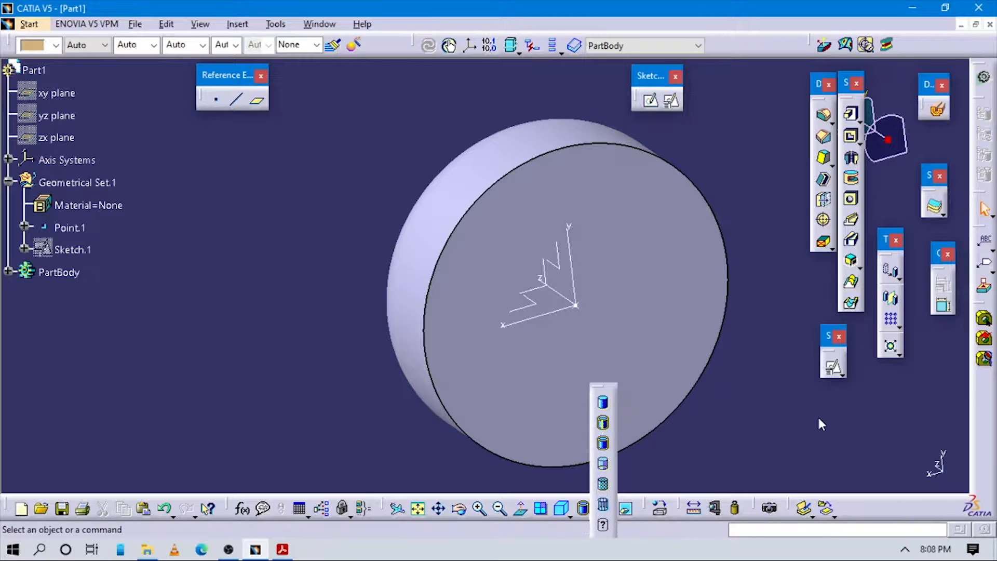
# Check the wall thickness in Acrobat Reader, return to CATIA, and shell the part with 3 mm inside thickness, removing the flat base face.
pyautogui.click(825, 183)
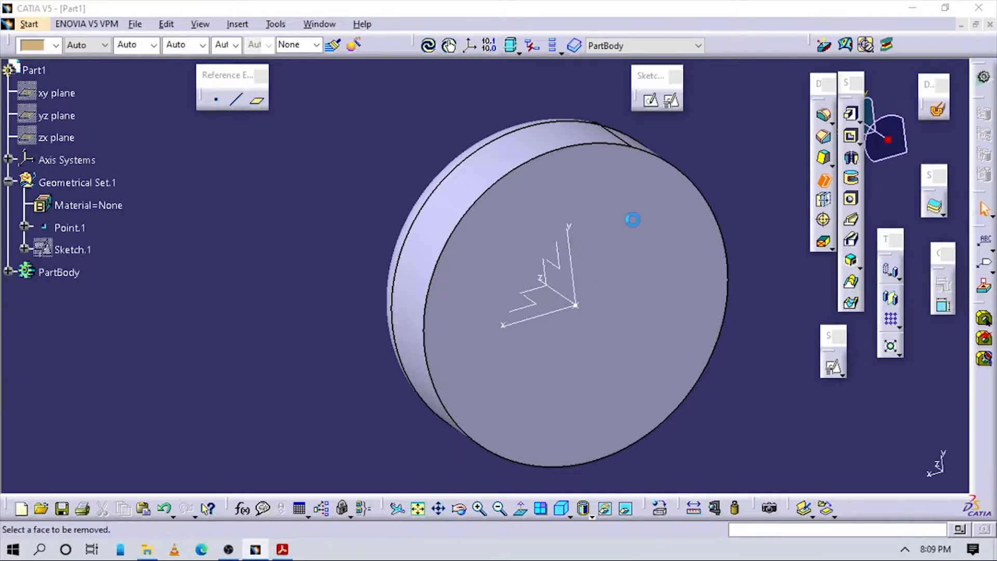
pyautogui.click(602, 218)
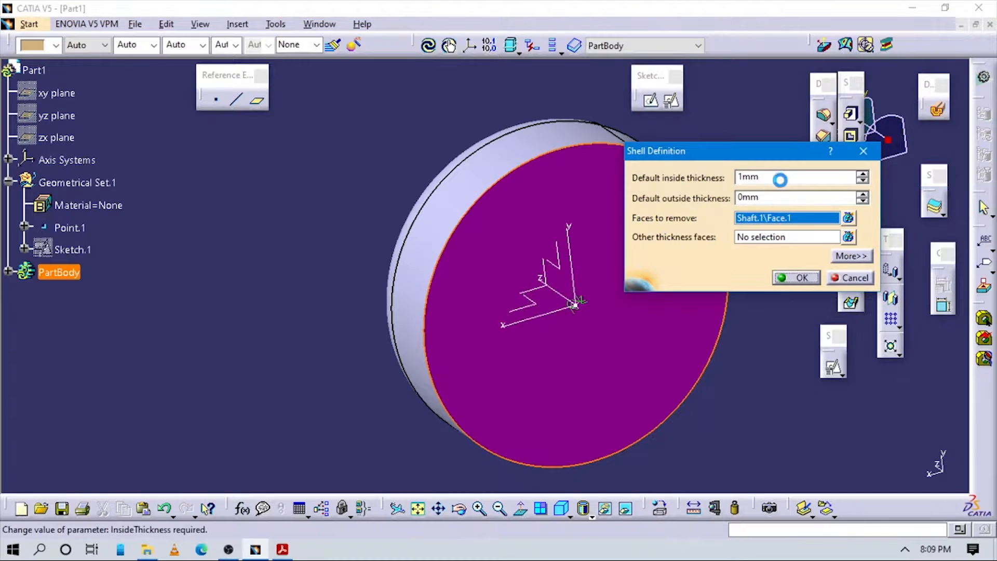
pyautogui.click(283, 549)
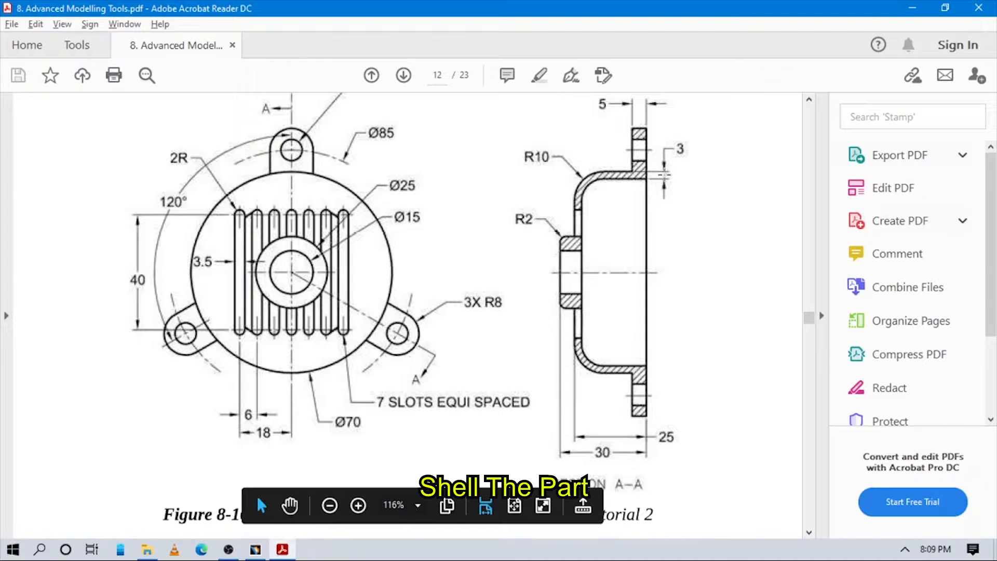
pyautogui.click(255, 550)
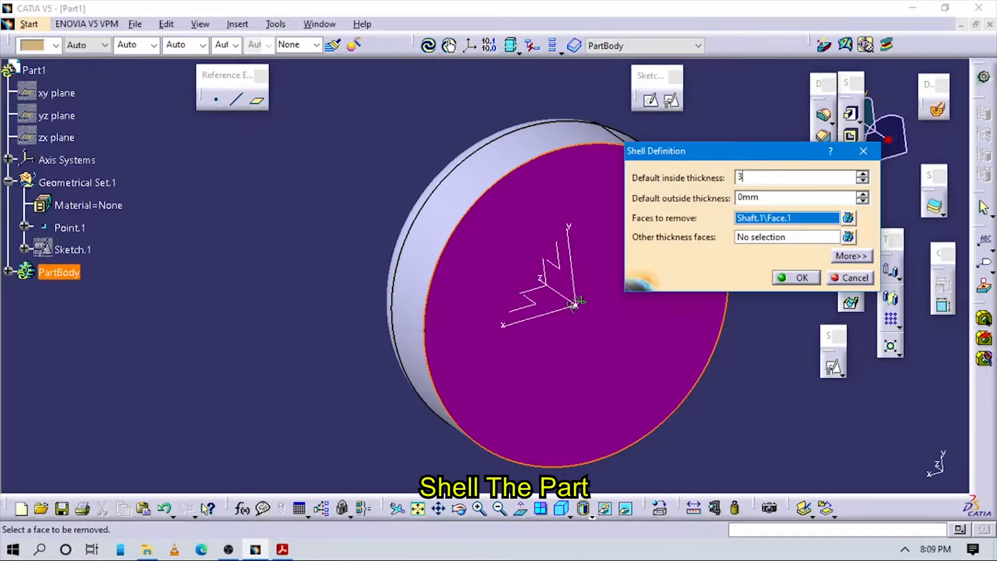
pyautogui.moveTo(356, 197); pyautogui.dragTo(523, 410, button='middle')
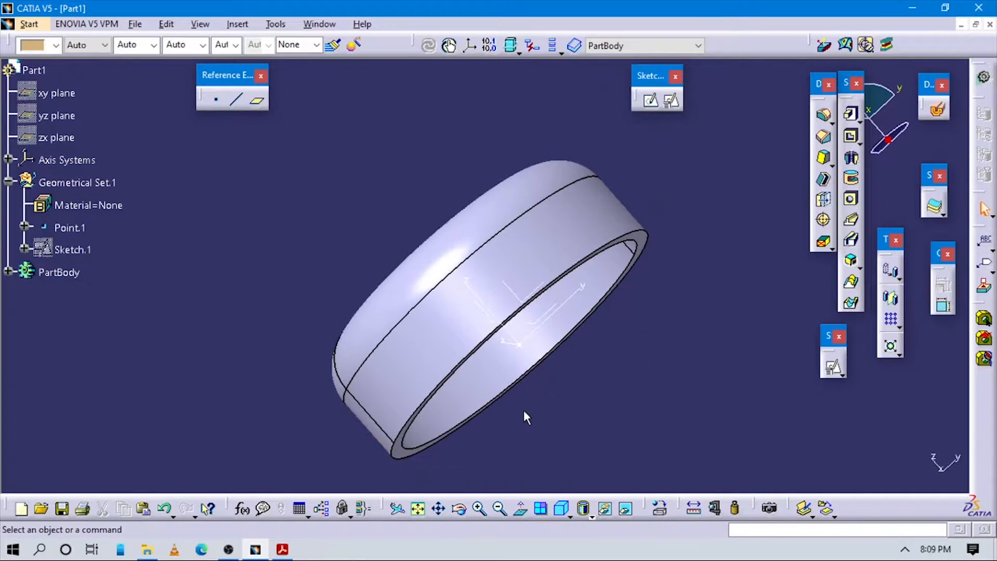
# Examine the shelled cover, check the mounting lug dimensions in the Acrobat Reader drawing, and return to CATIA.
pyautogui.click(562, 508)
pyautogui.moveTo(544, 465); pyautogui.dragTo(605, 338, button='middle')
pyautogui.moveTo(282, 549)
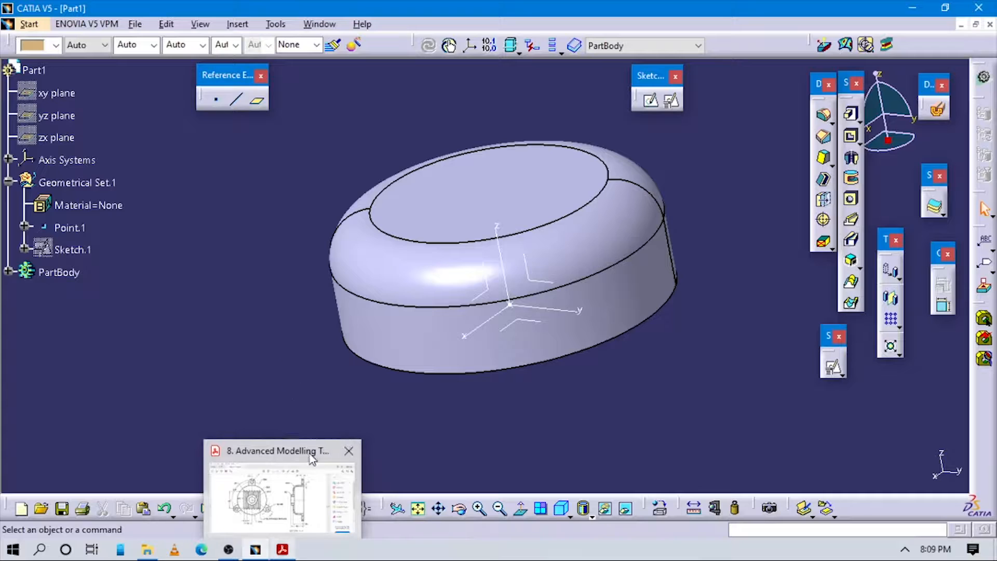
pyautogui.moveTo(601, 377); pyautogui.dragTo(602, 378, button='middle')
pyautogui.click(283, 549)
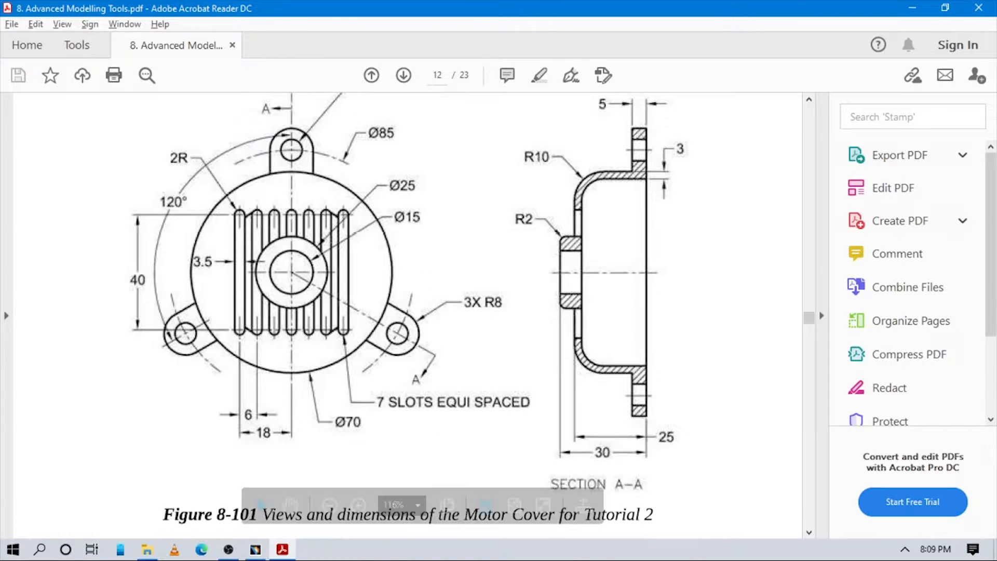
pyautogui.click(255, 554)
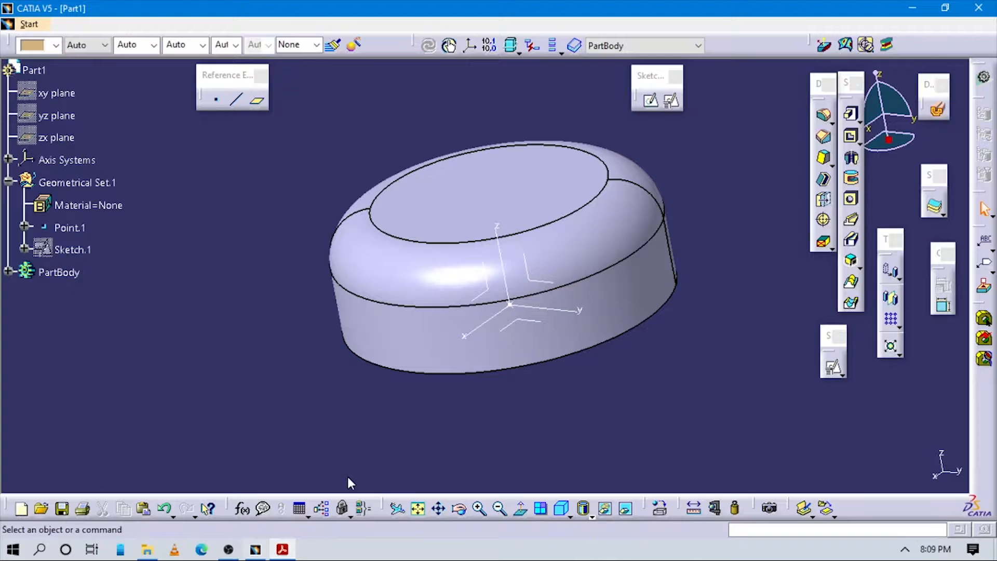
# Create a positioned sketch on the axis system's XY plane, with Point.1 as projected origin and H direction parallel to the Y axis.
pyautogui.moveTo(449, 280)
pyautogui.mouseDown(button='middle')
pyautogui.moveTo(485, 423)
pyautogui.moveTo(513, 344)
pyautogui.moveTo(587, 250)
pyautogui.mouseUp(button='middle')
pyautogui.click(672, 102)
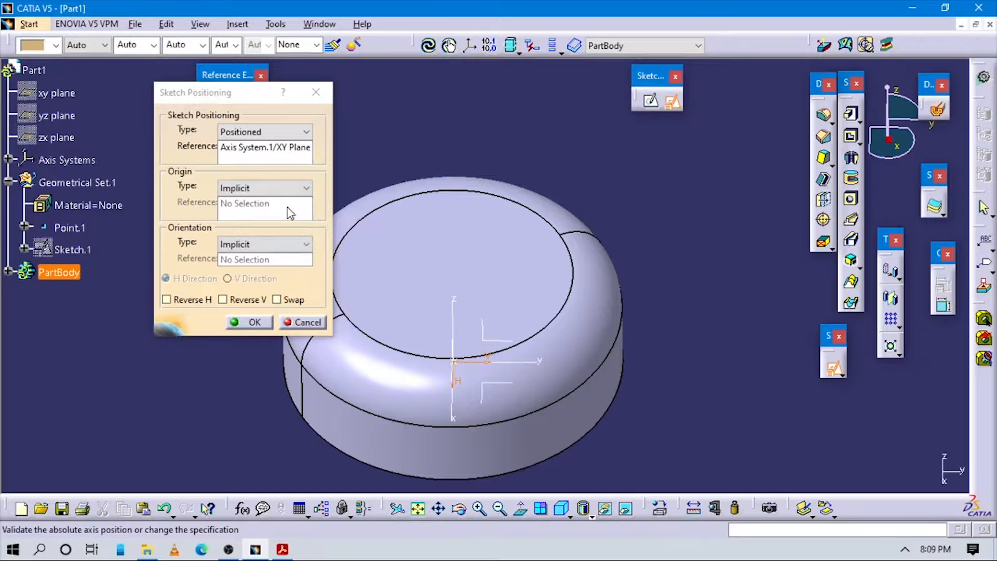
pyautogui.click(265, 186)
pyautogui.click(258, 223)
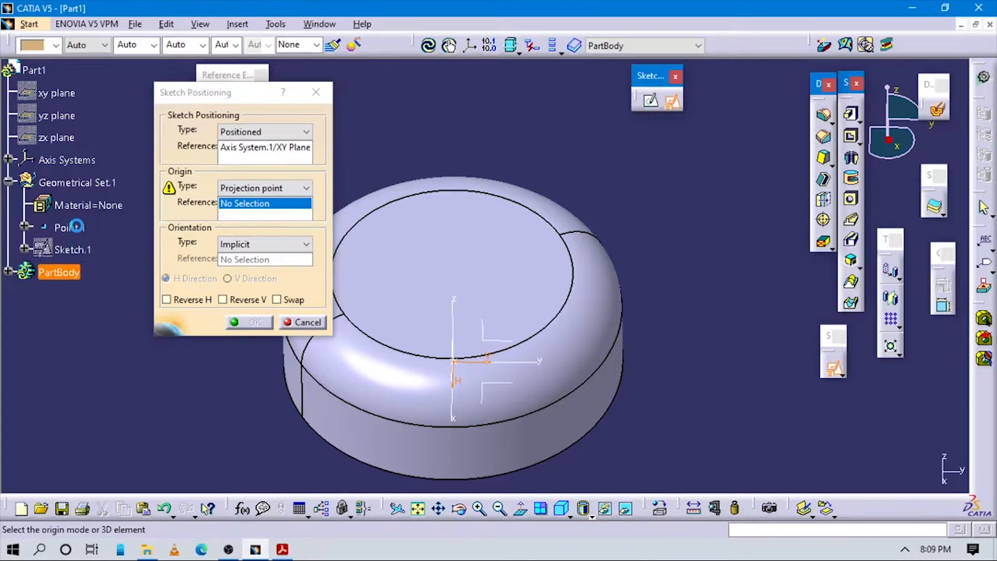
pyautogui.click(257, 240)
pyautogui.click(244, 326)
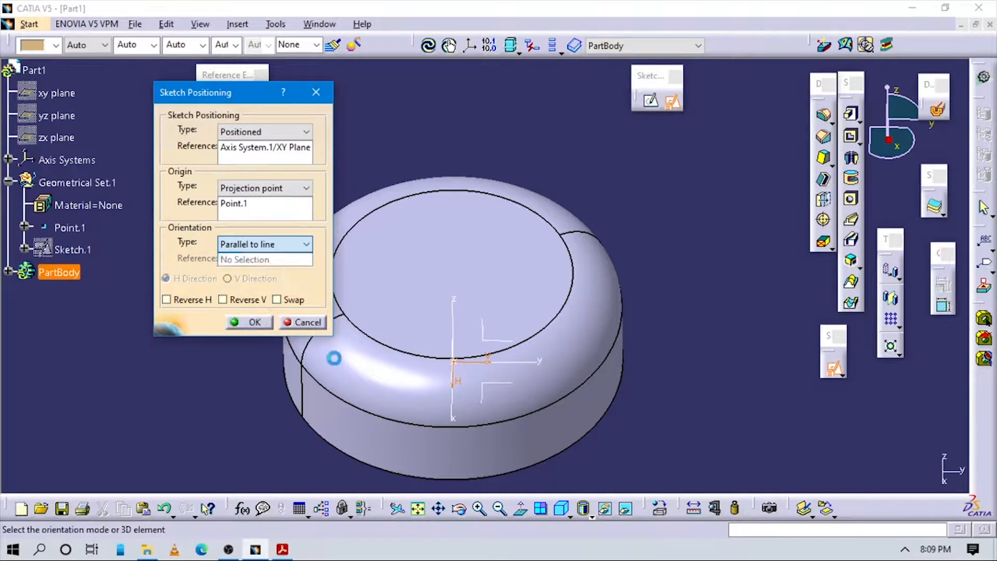
pyautogui.click(516, 363)
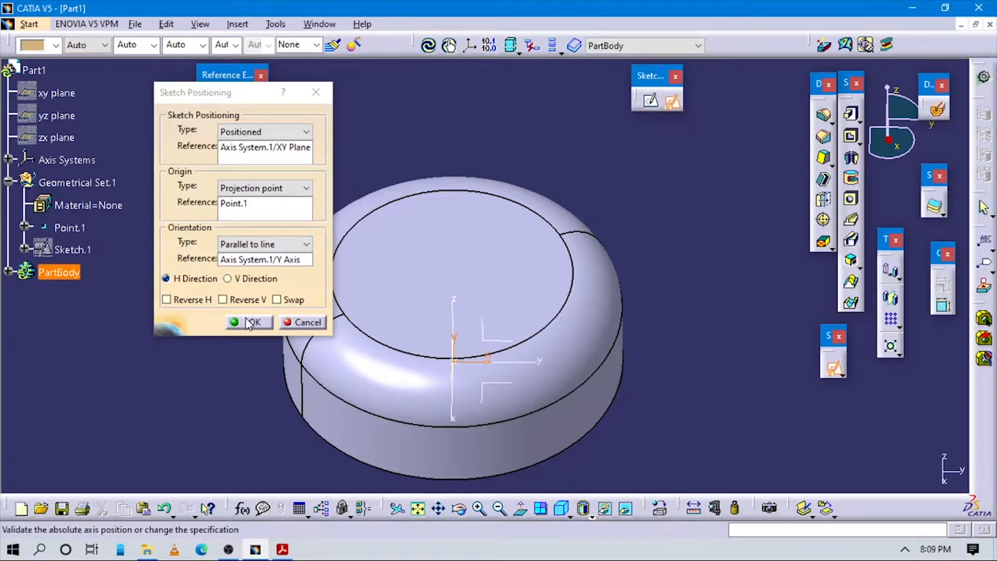
pyautogui.click(249, 322)
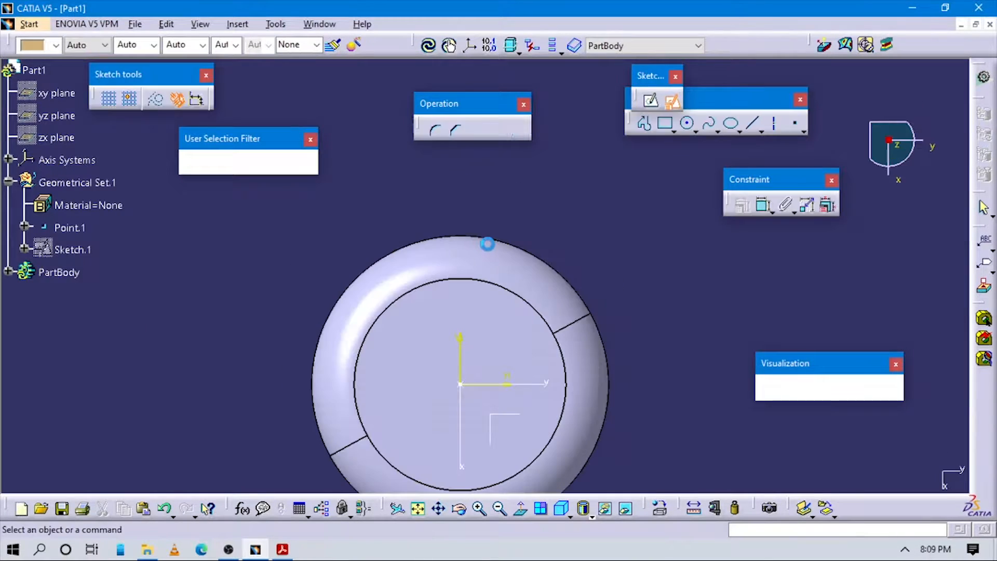
# Cut the part by the sketch plane to expose the wall's ring section.
pyautogui.moveTo(492, 304)
pyautogui.mouseDown(button='middle')
pyautogui.moveTo(456, 249)
pyautogui.moveTo(519, 285)
pyautogui.moveTo(522, 310)
pyautogui.moveTo(695, 463)
pyautogui.mouseUp(button='middle')
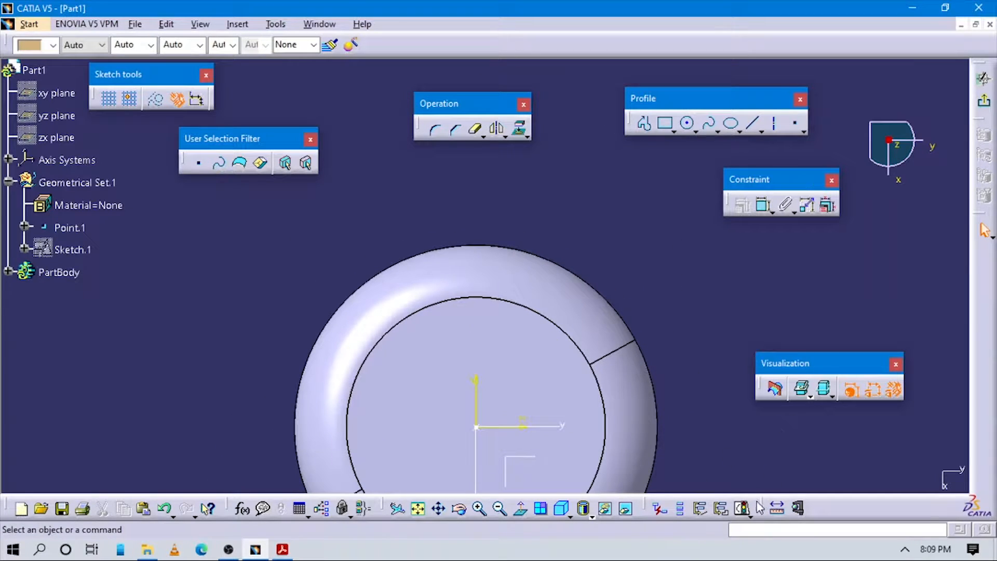
pyautogui.click(762, 384)
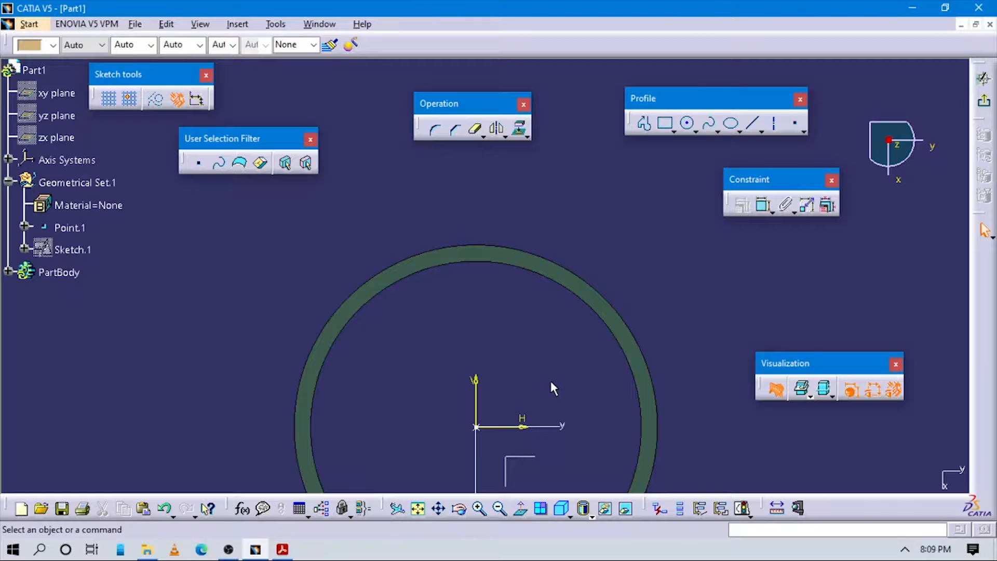
pyautogui.moveTo(551, 382); pyautogui.dragTo(563, 314, button='middle')
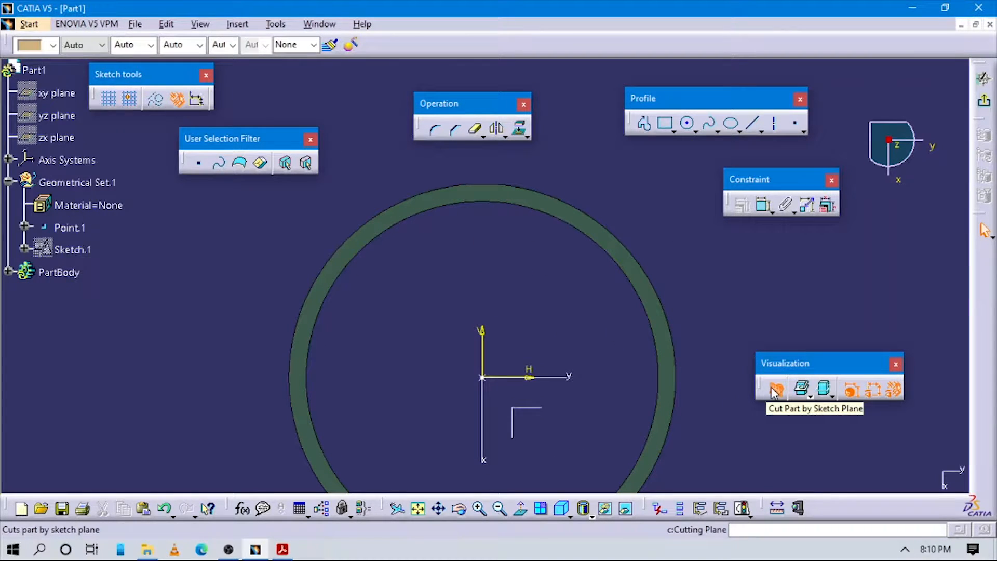
pyautogui.moveTo(586, 324); pyautogui.dragTo(585, 334, button='middle')
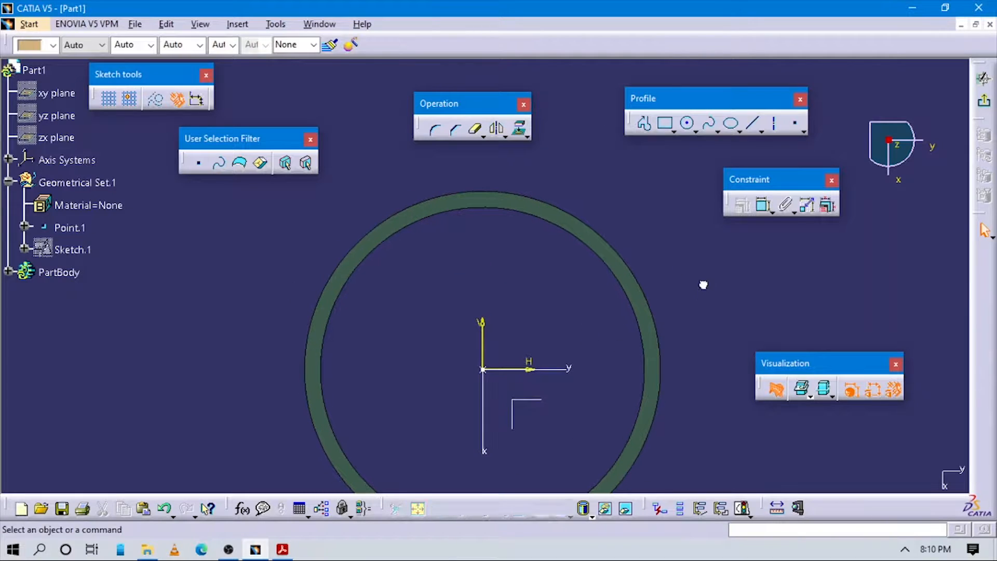
pyautogui.moveTo(475, 349); pyautogui.dragTo(536, 342, button='middle')
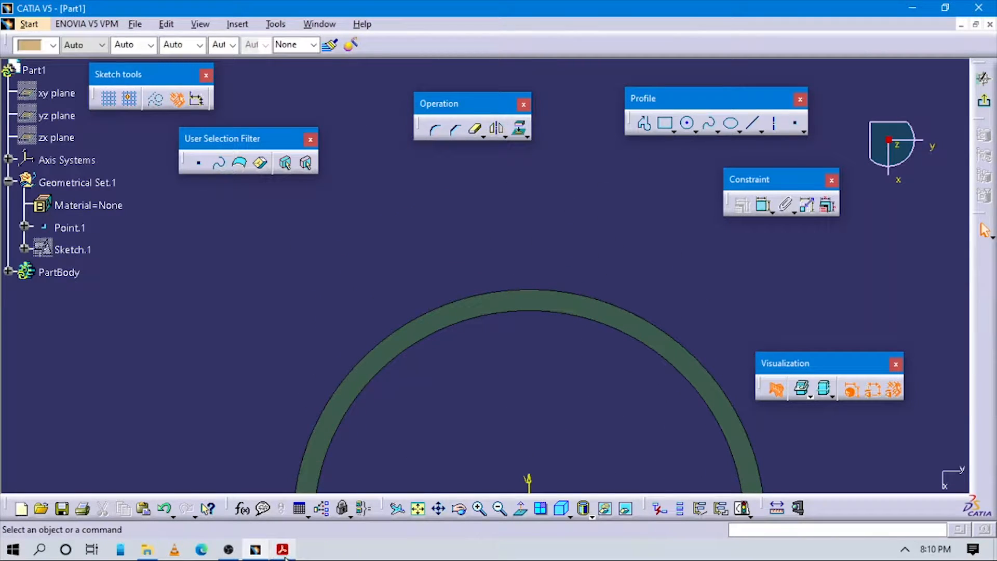
# Sketch a rectangle about 21 mm wide across the V axis, extending outward from the upper part of the ring wall.
pyautogui.click(667, 126)
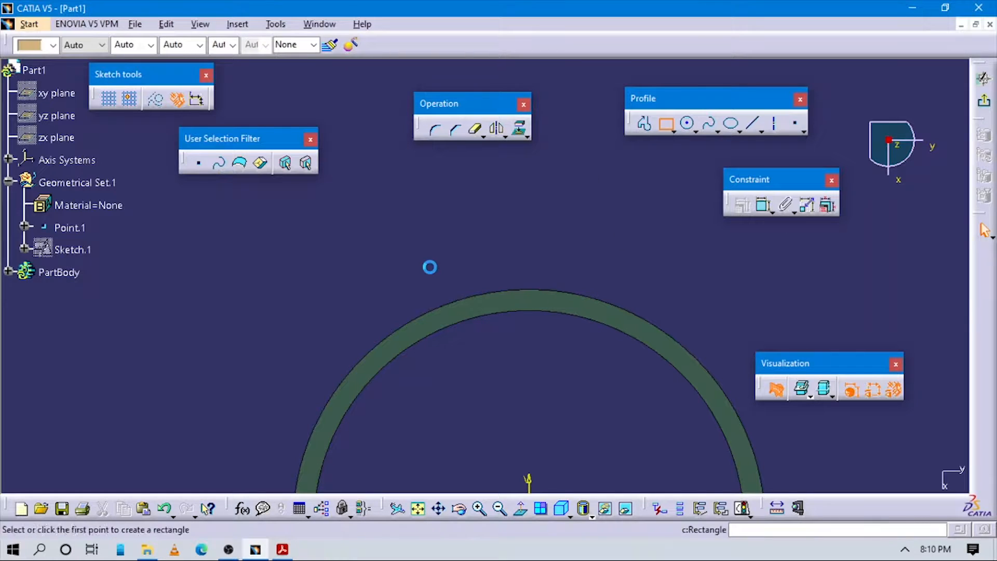
pyautogui.click(457, 157)
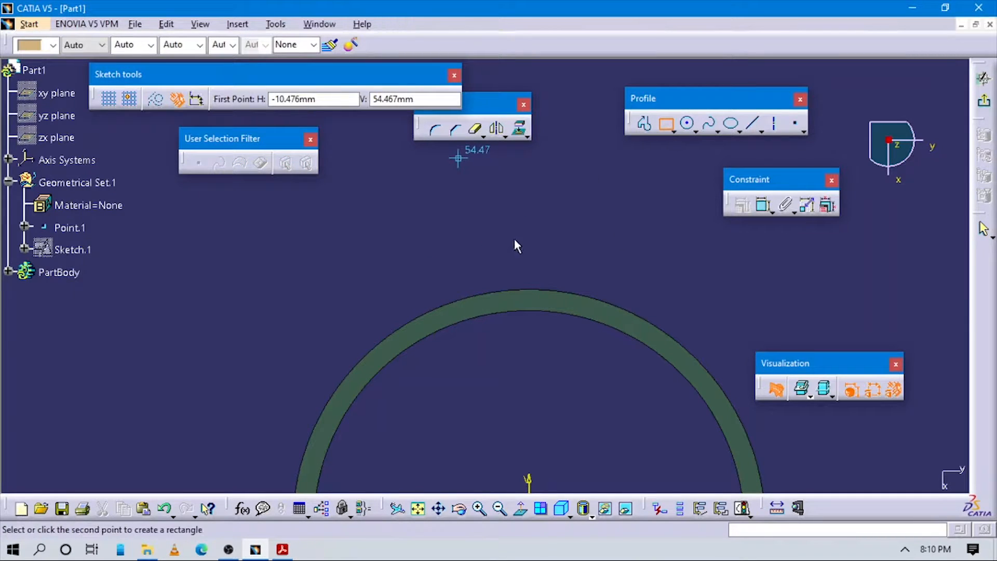
pyautogui.click(603, 310)
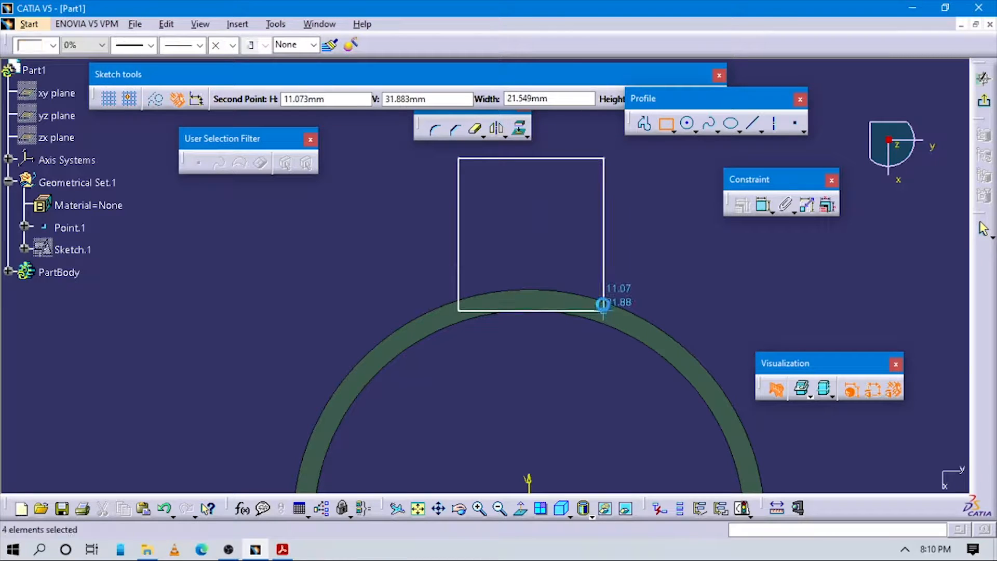
# Constrain the rectangle's two vertical sides to be symmetric about the V axis.
pyautogui.click(763, 205)
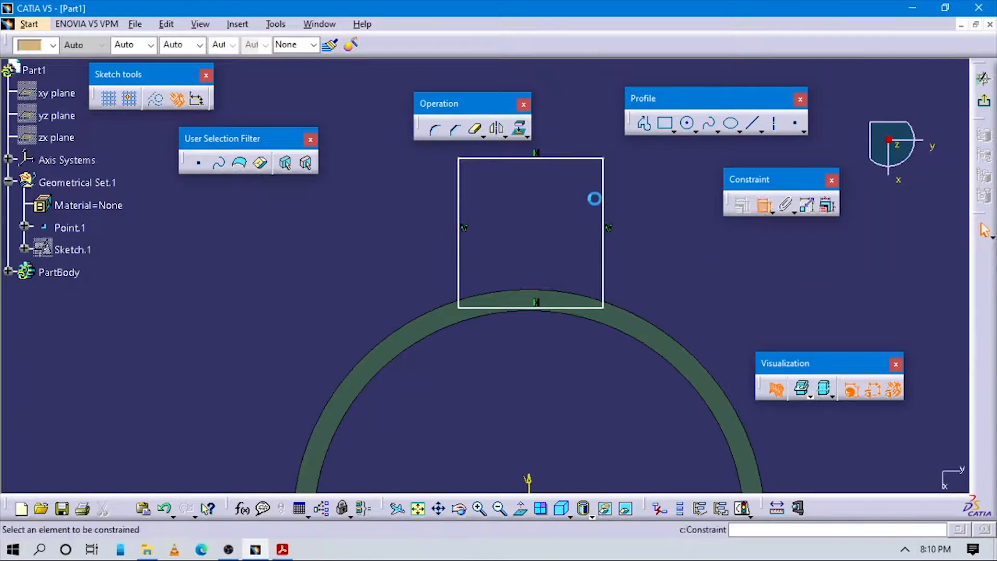
pyautogui.click(603, 223)
pyautogui.click(460, 198)
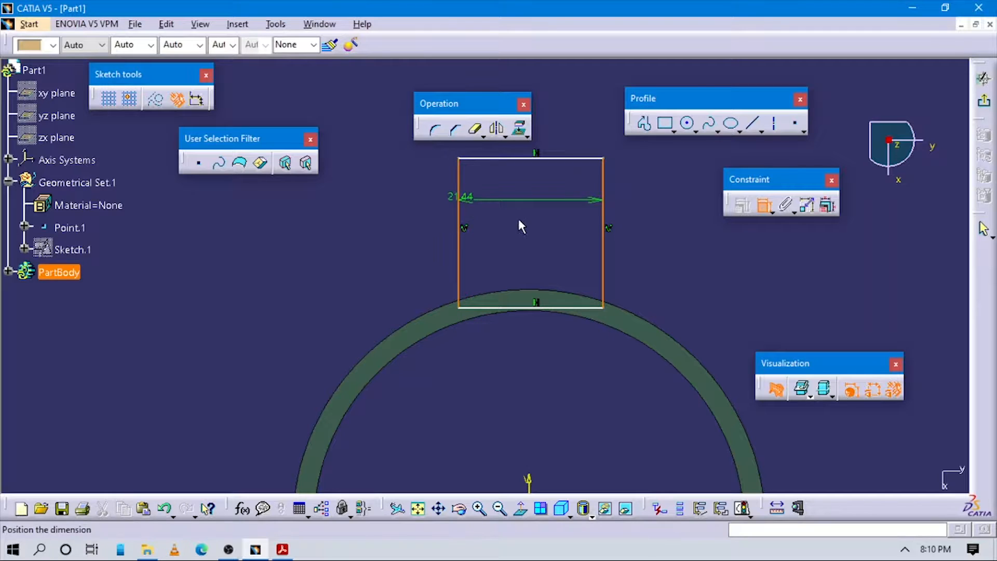
pyautogui.rightClick(522, 221)
pyautogui.click(582, 364)
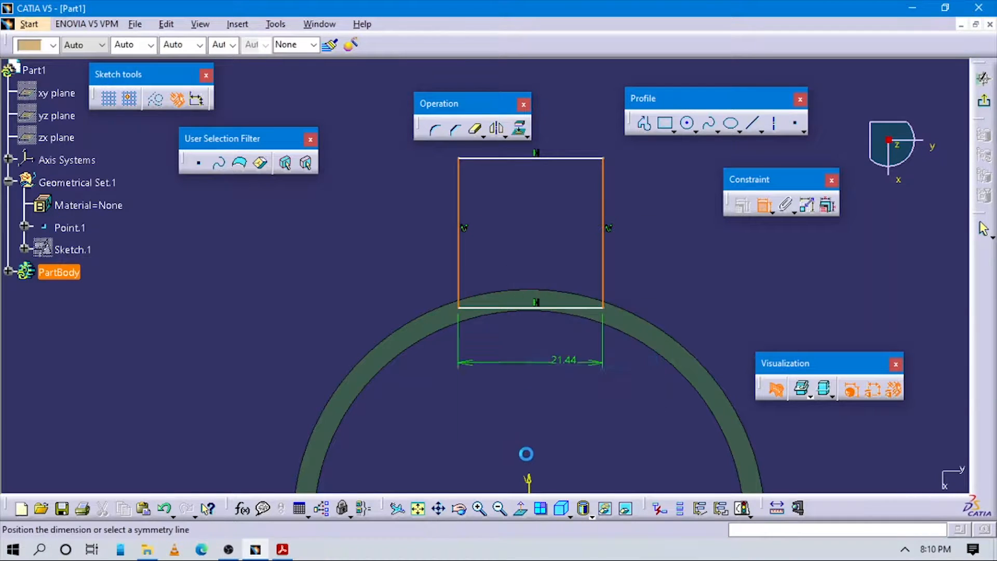
pyautogui.click(528, 479)
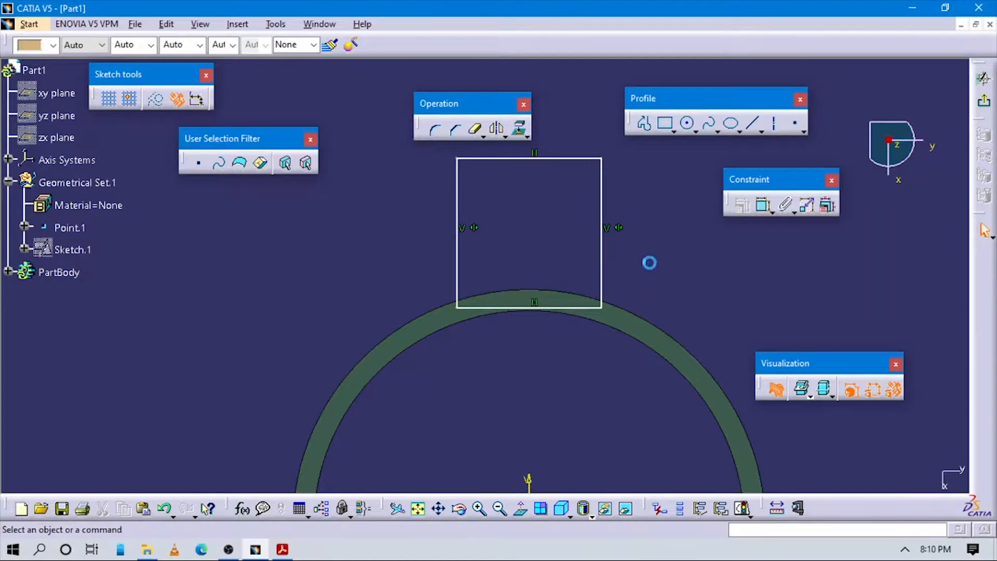
# Check the lug dimensions in the PDF drawing and constrain the sketched rectangle's width to 16 mm.
pyautogui.hotkey('alt', 'Tab')
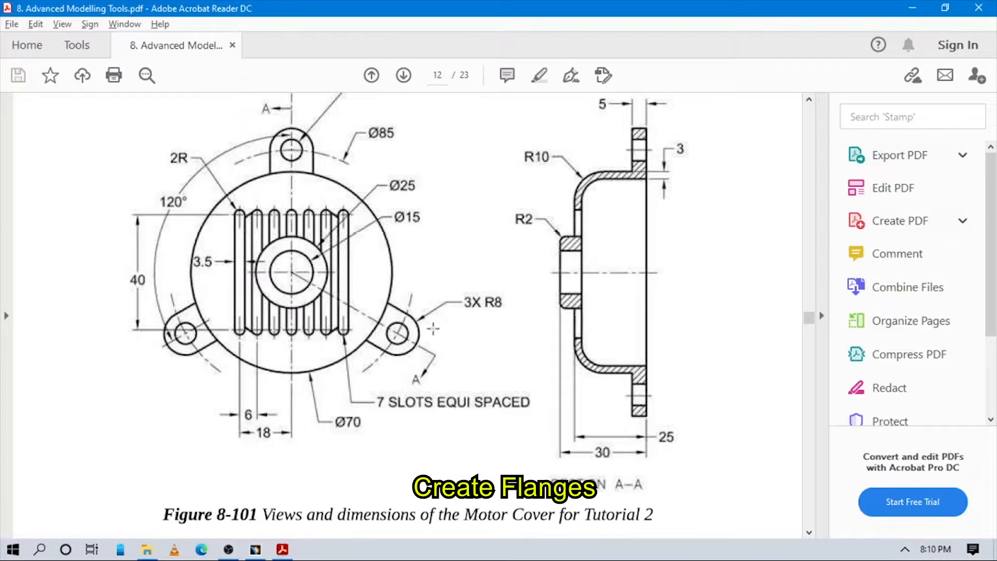
pyautogui.scroll(2, 442, 327)
pyautogui.scroll(2, 465, 326)
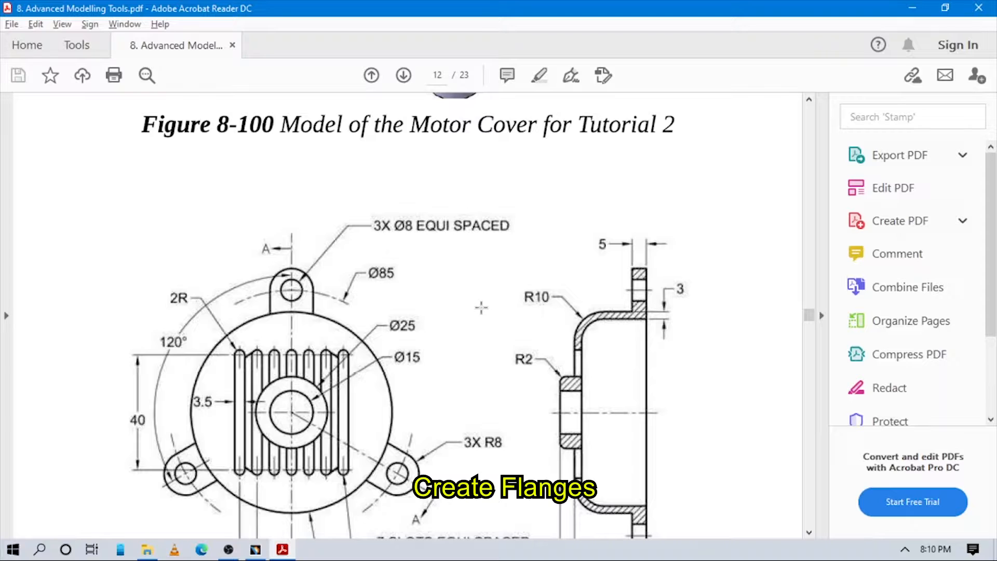
pyautogui.scroll(-2, 497, 377)
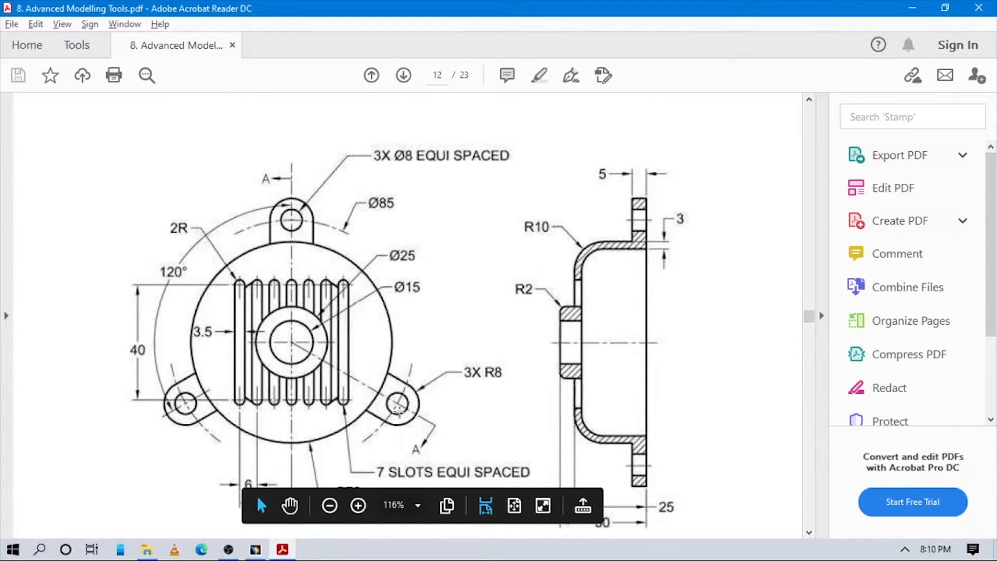
pyautogui.hotkey('alt', 'Tab')
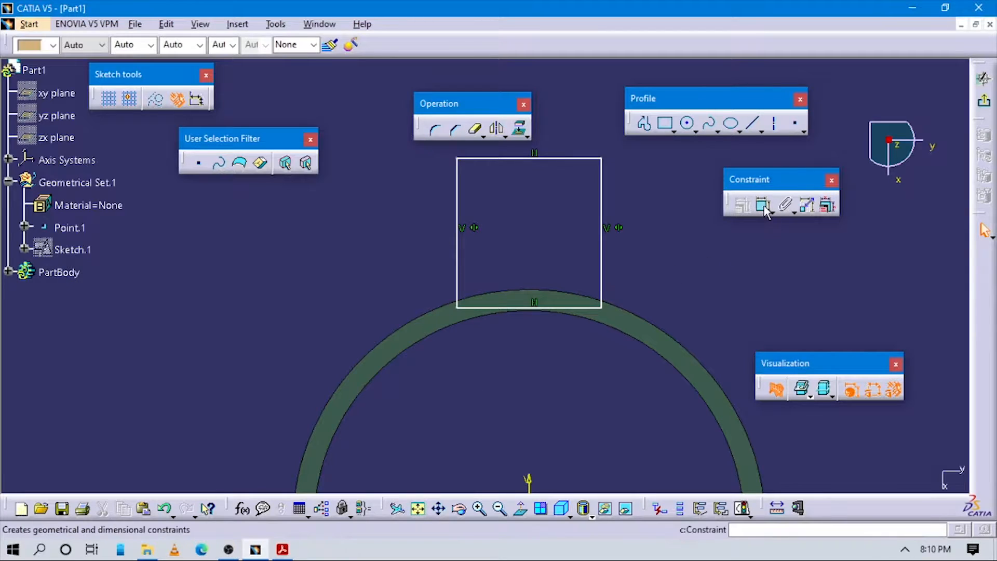
pyautogui.click(763, 205)
pyautogui.click(524, 158)
pyautogui.click(526, 191)
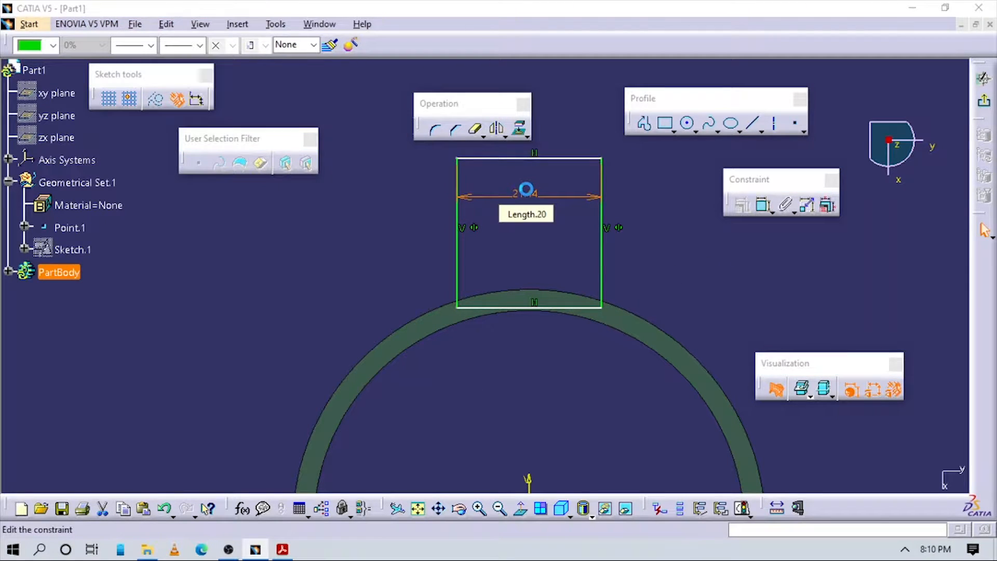
pyautogui.write('16mm')
pyautogui.press('Return')
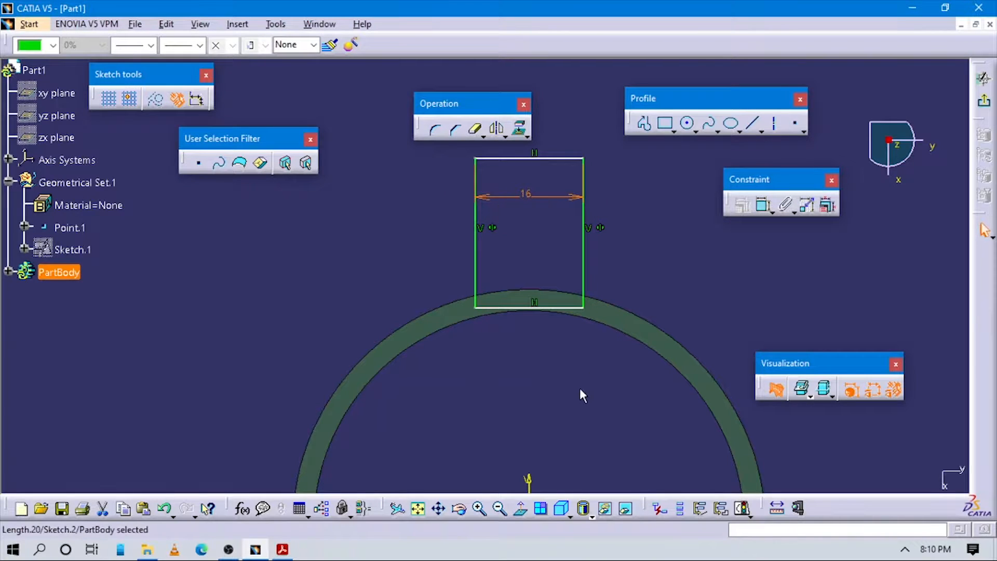
# Dimension the rectangle's outer horizontal edge from the H axis and set the distance to 85/2 mm.
pyautogui.hotkey('alt', 'Tab')
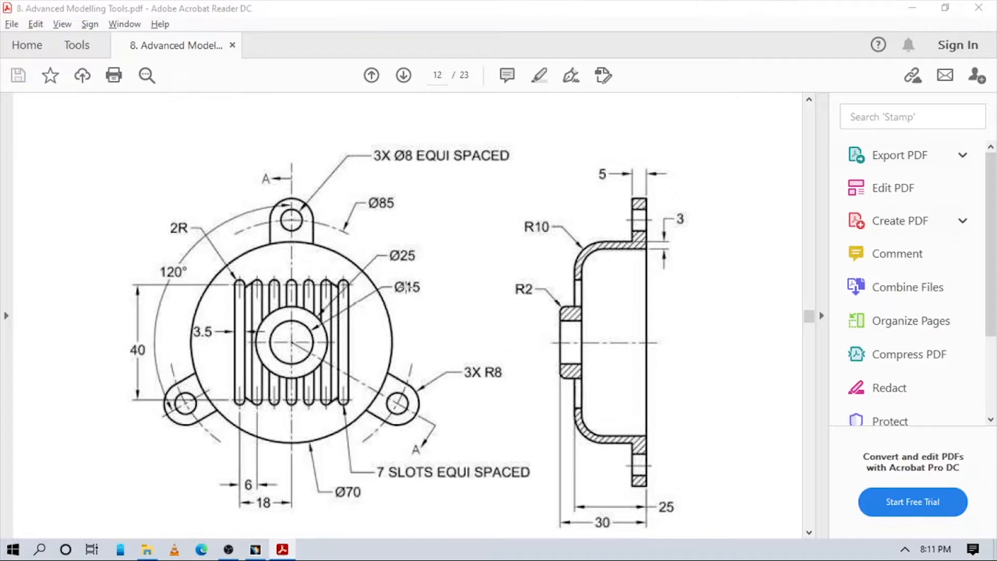
pyautogui.hotkey('alt', 'Tab')
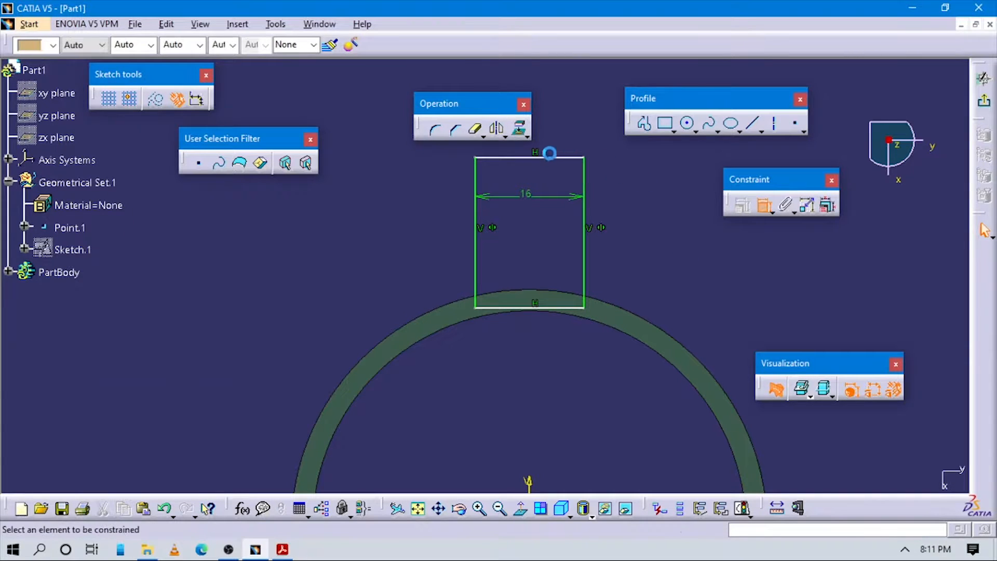
pyautogui.click(548, 158)
pyautogui.moveTo(539, 368)
pyautogui.mouseDown(button='middle')
pyautogui.moveTo(537, 348)
pyautogui.moveTo(543, 421)
pyautogui.mouseUp(button='middle')
pyautogui.click(558, 422)
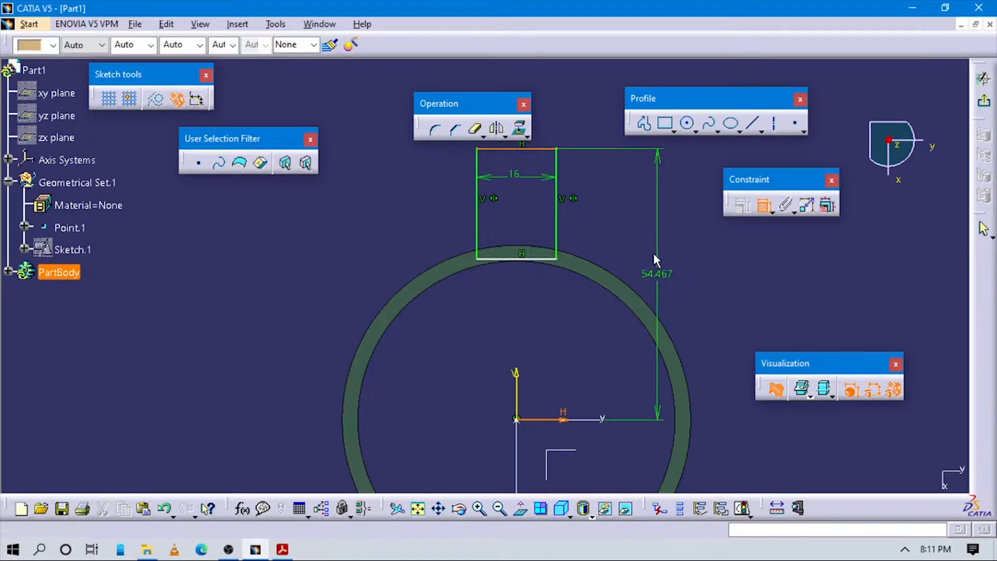
pyautogui.click(654, 254)
pyautogui.doubleClick(655, 254)
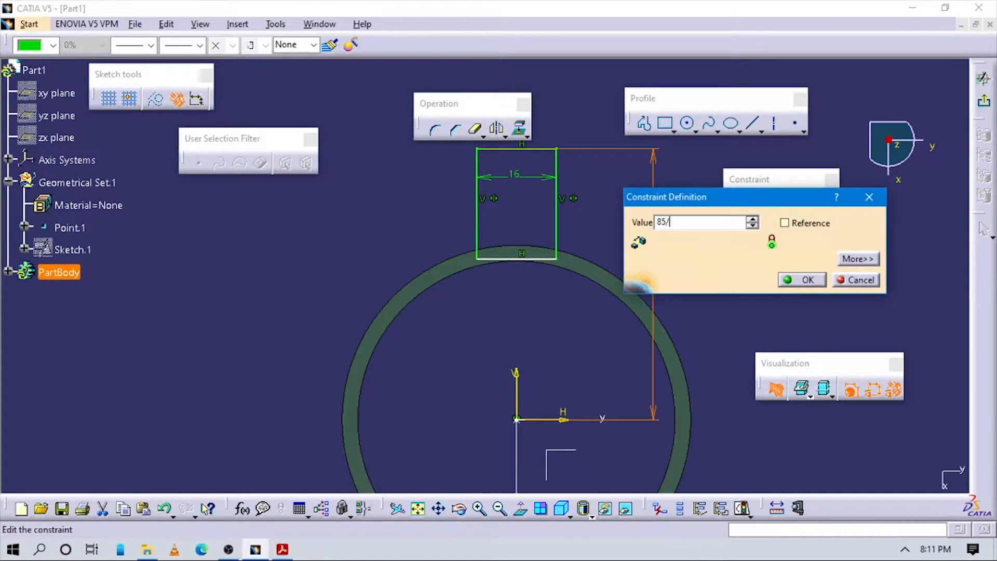
pyautogui.click(724, 328)
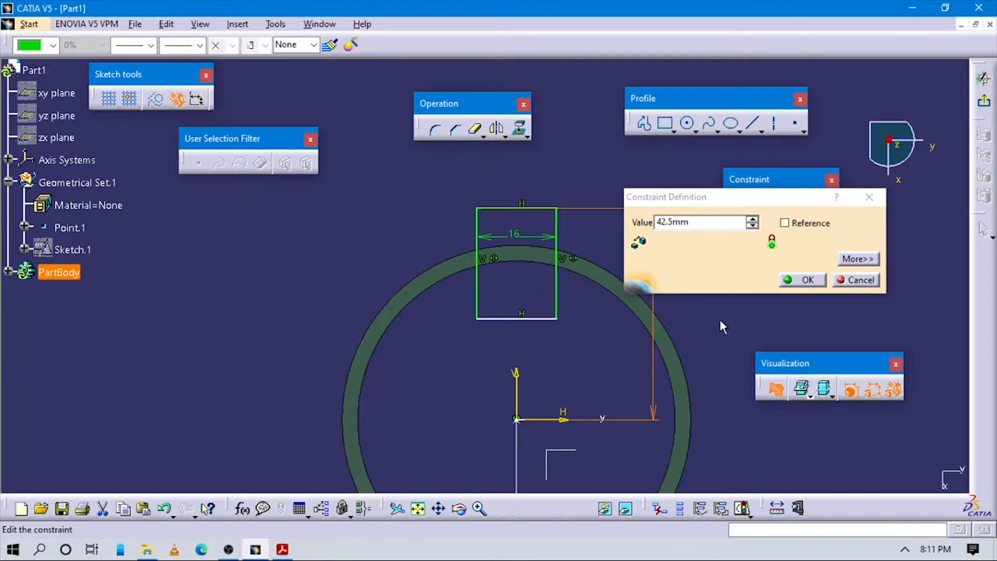
# Recheck the lug in the PDF drawing and set the outer edge's distance from the H axis to 50.5 mm.
pyautogui.hotkey('alt', 'Tab')
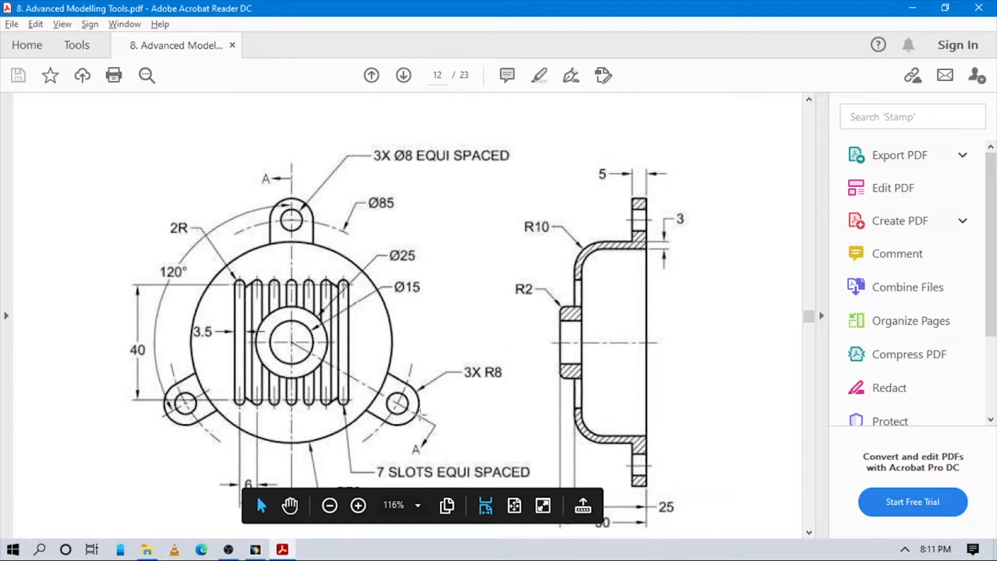
pyautogui.hotkey('alt', 'Tab')
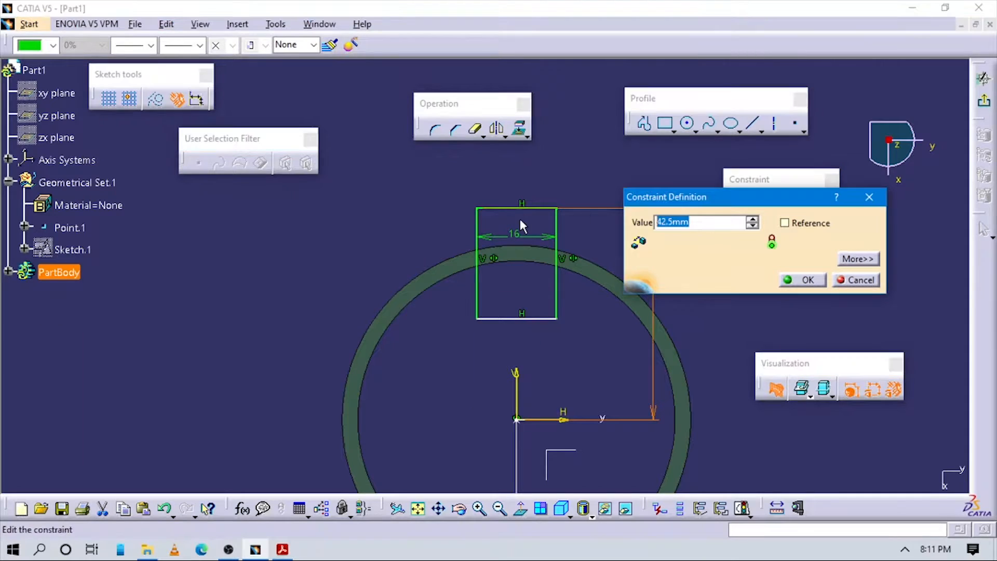
pyautogui.write('42.')
pyautogui.click(732, 337)
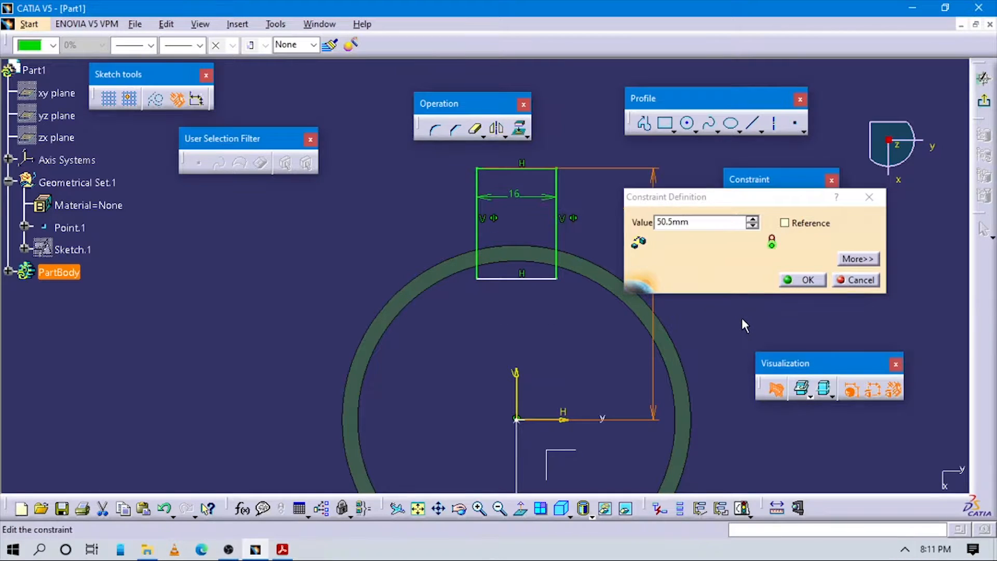
pyautogui.click(808, 282)
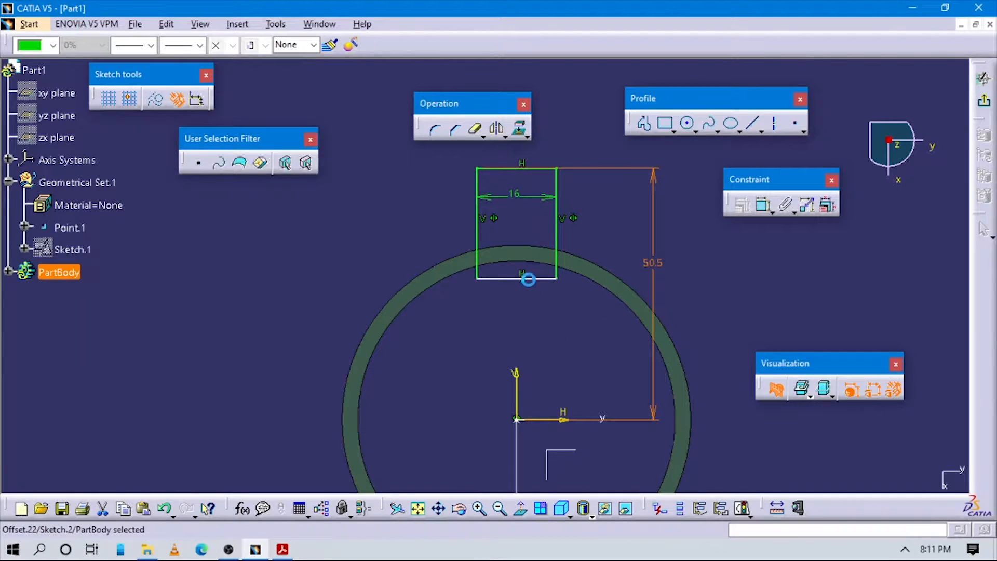
# Move the rectangle's inner horizontal edge outward so that its middle lies within the thickness of the ring wall.
pyautogui.moveTo(548, 335)
pyautogui.mouseDown(button='middle')
pyautogui.moveTo(515, 281)
pyautogui.moveTo(383, 428)
pyautogui.moveTo(365, 418)
pyautogui.mouseUp(button='middle')
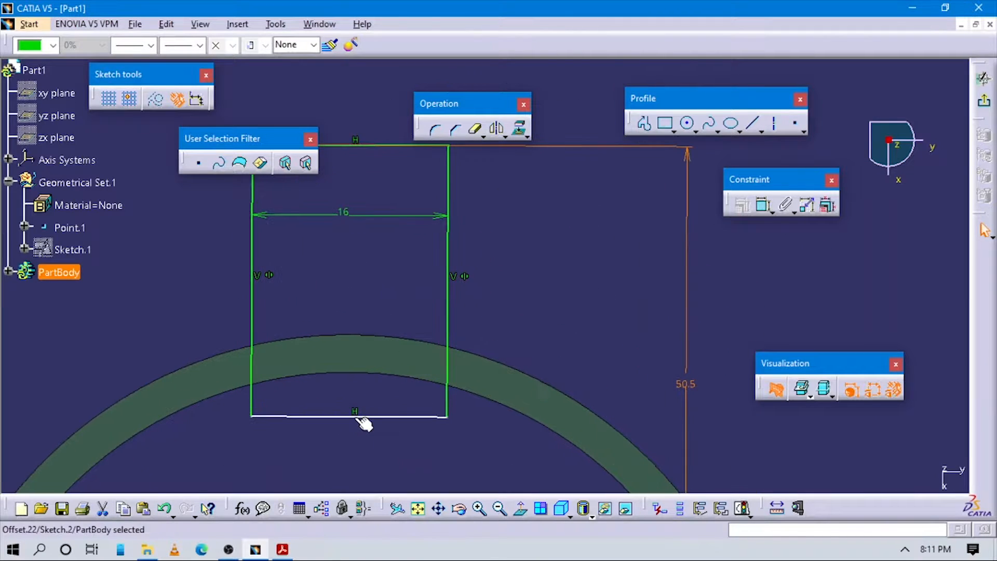
pyautogui.click(354, 415)
pyautogui.moveTo(357, 395); pyautogui.dragTo(361, 365)
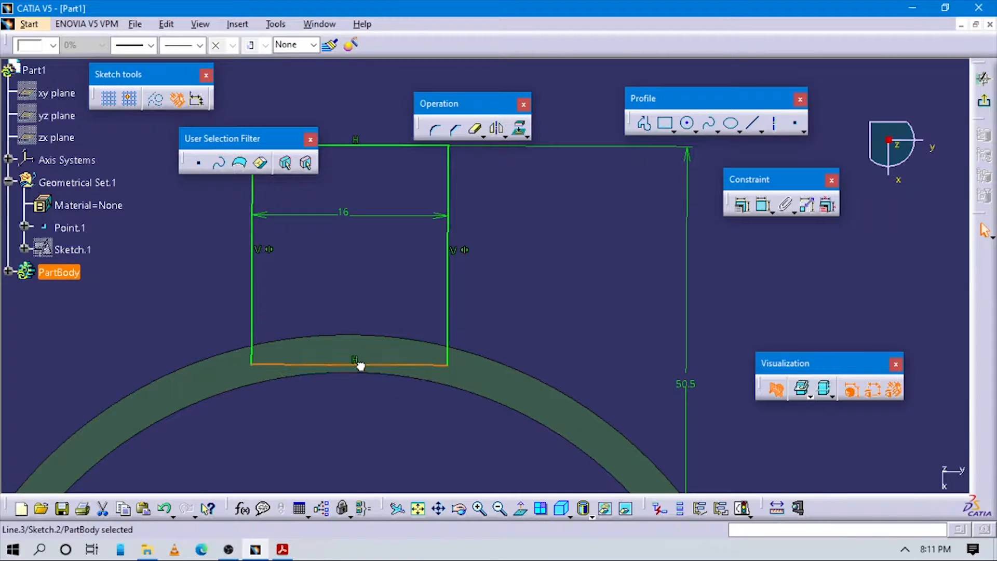
pyautogui.moveTo(460, 330)
pyautogui.mouseDown(button='middle')
pyautogui.moveTo(470, 376)
pyautogui.moveTo(462, 388)
pyautogui.mouseUp(button='middle')
pyautogui.click(427, 419)
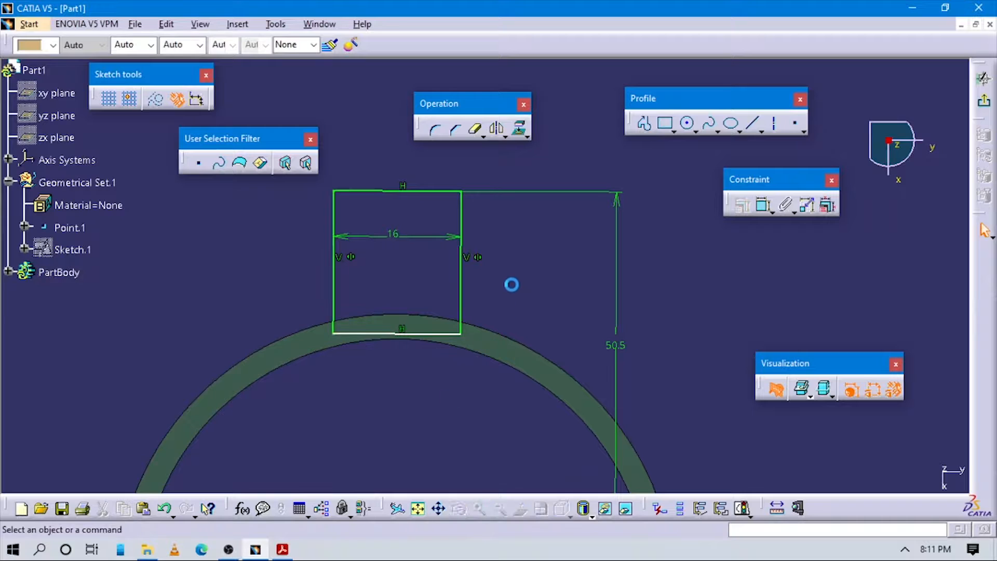
# Try to dimension the rectangle's inner edge from the H axis, and delete the redundant length dimension.
pyautogui.moveTo(512, 285); pyautogui.dragTo(588, 337, button='middle')
pyautogui.click(765, 206)
pyautogui.click(457, 314)
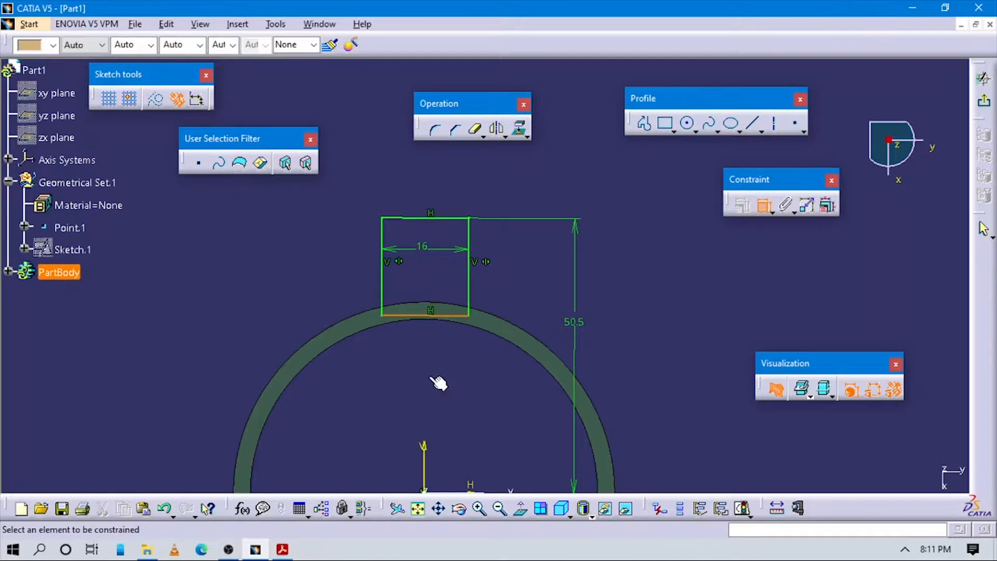
pyautogui.moveTo(428, 364); pyautogui.dragTo(432, 282, button='middle')
pyautogui.click(452, 408)
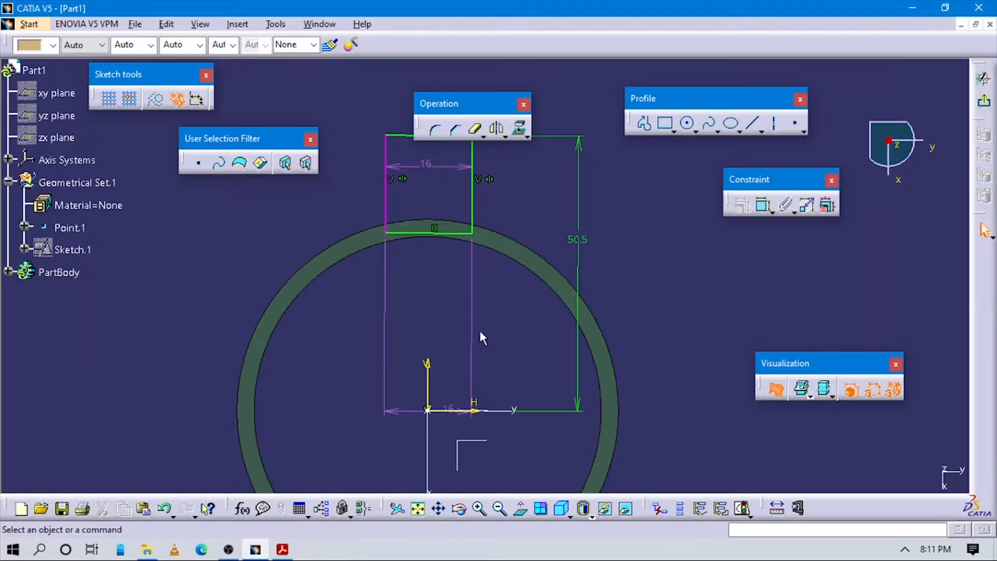
pyautogui.click(470, 316)
pyautogui.rightClick(470, 316)
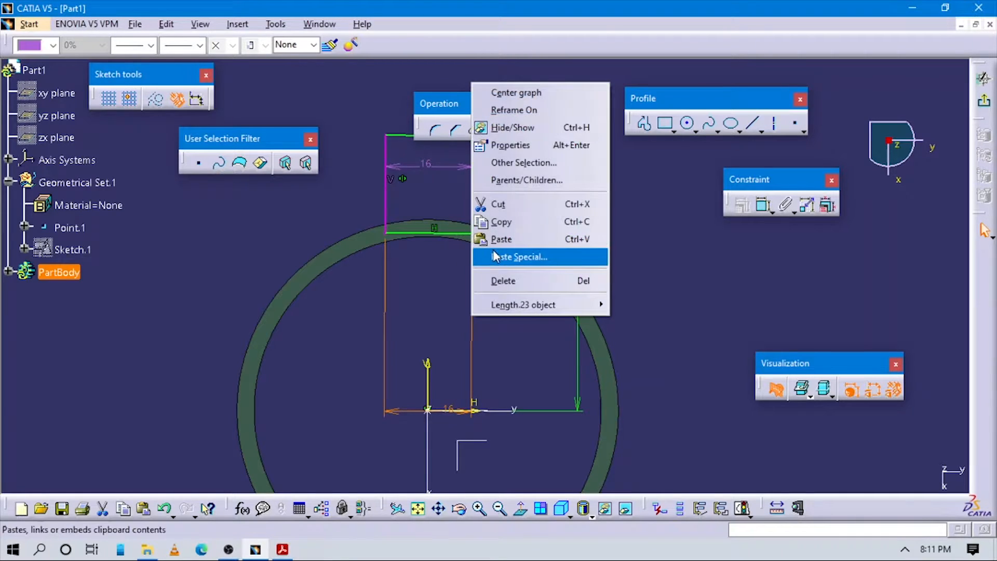
pyautogui.click(506, 282)
pyautogui.click(763, 205)
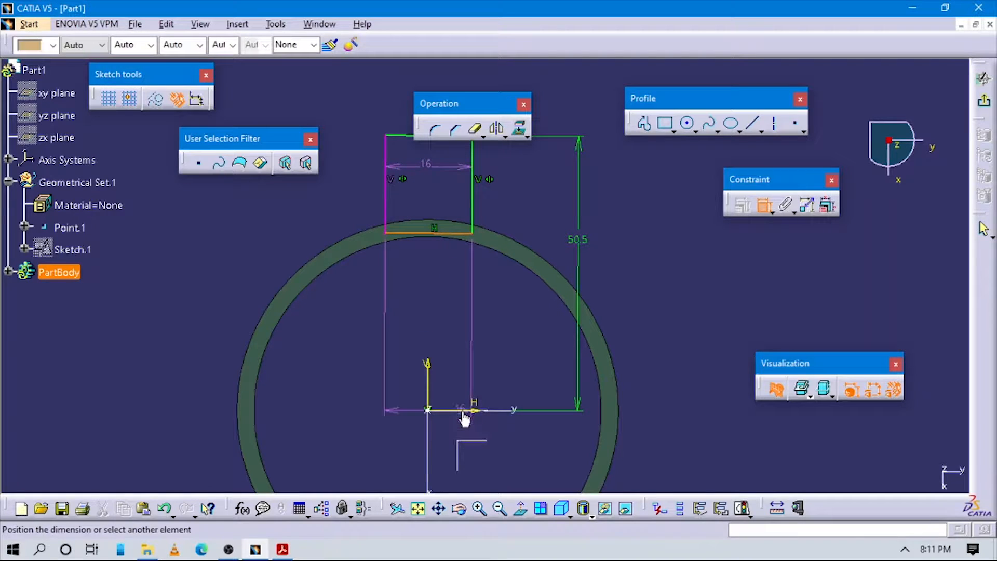
pyautogui.press('Escape')
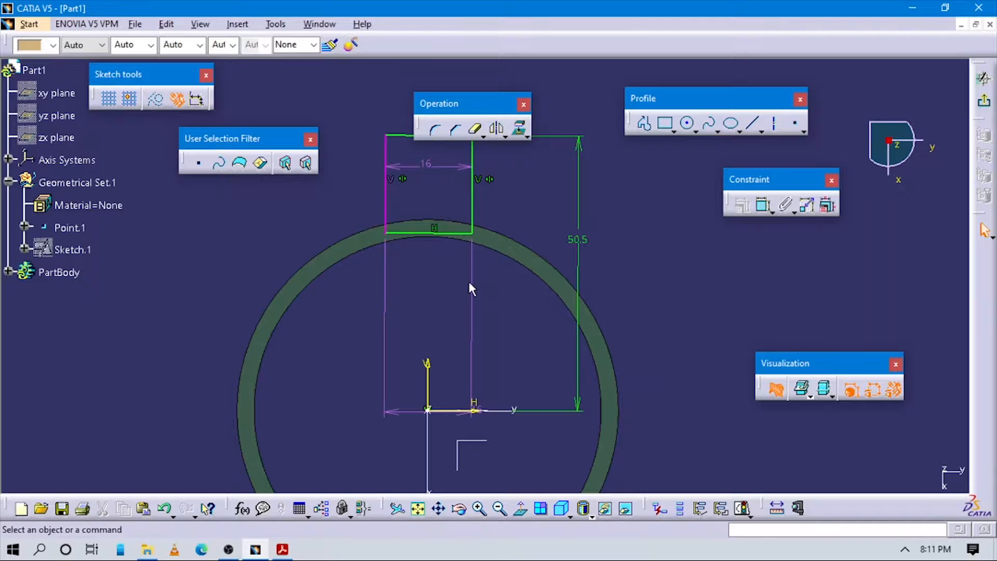
pyautogui.rightClick(395, 414)
pyautogui.click(435, 374)
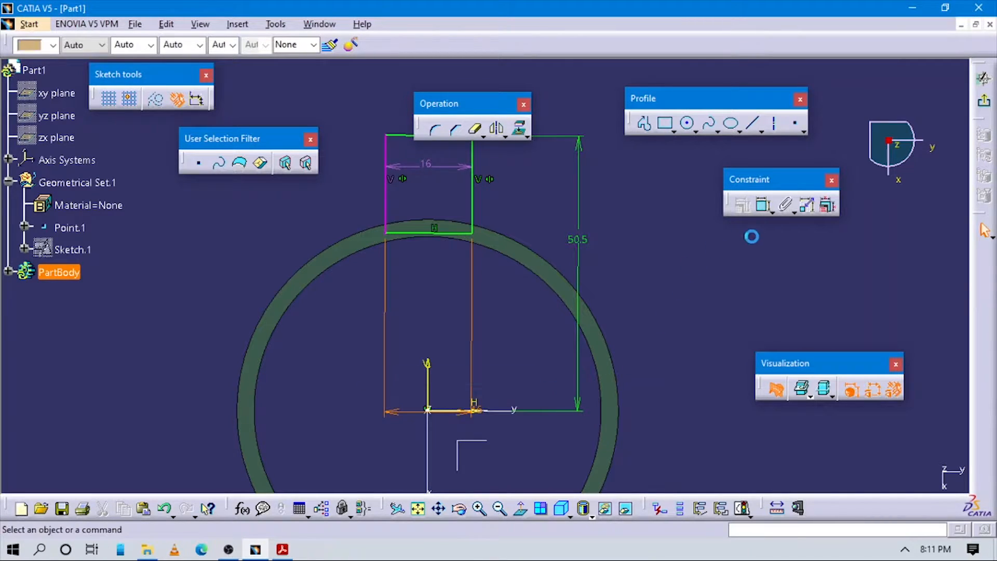
pyautogui.click(763, 204)
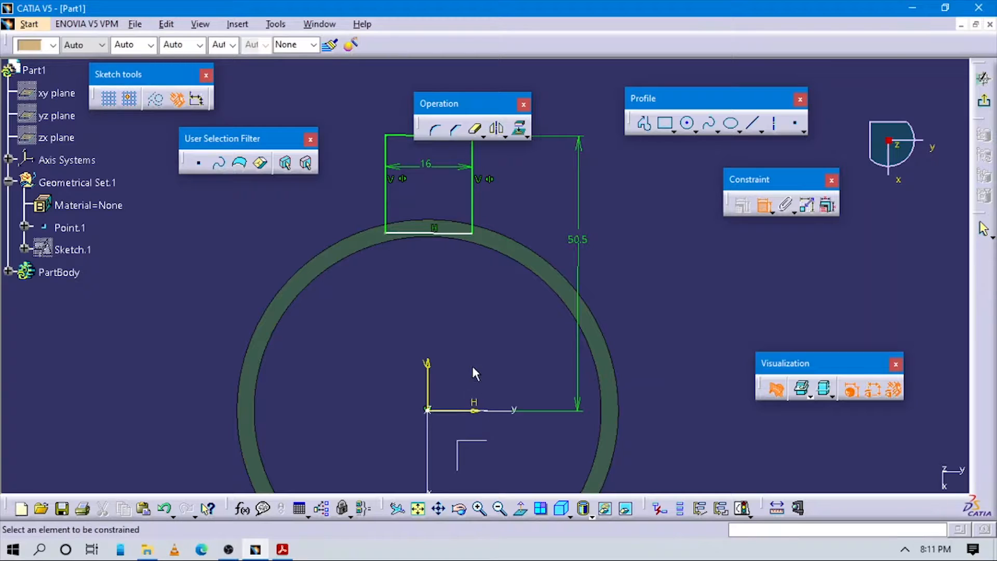
pyautogui.click(451, 234)
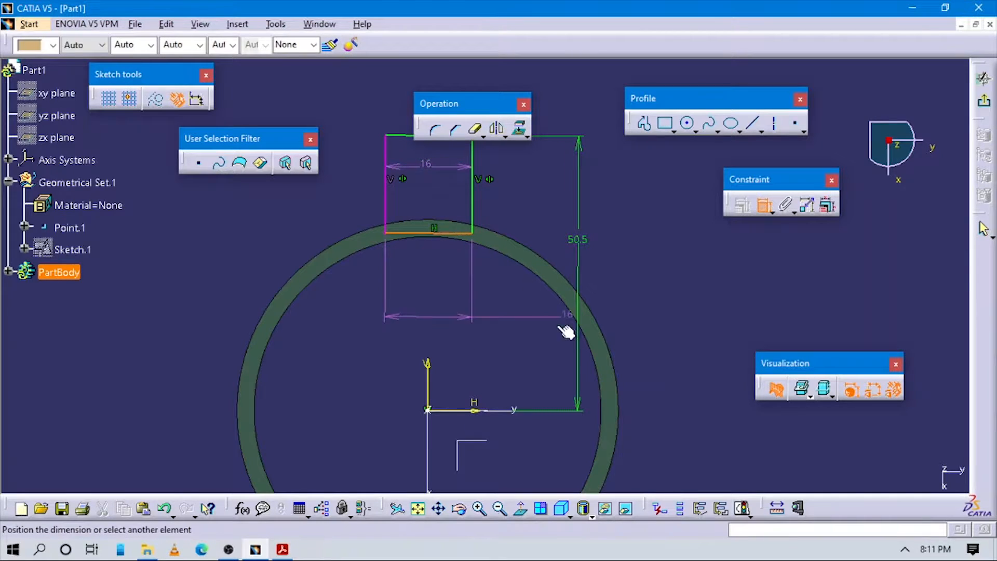
pyautogui.press('Escape')
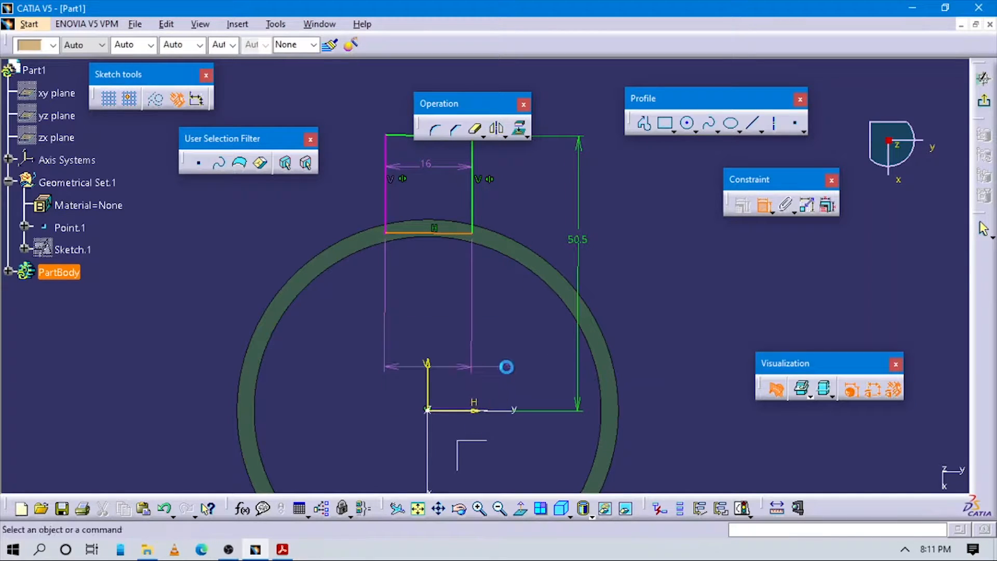
pyautogui.moveTo(517, 444)
pyautogui.mouseDown(button='middle')
pyautogui.moveTo(554, 327)
pyautogui.moveTo(551, 277)
pyautogui.mouseUp(button='middle')
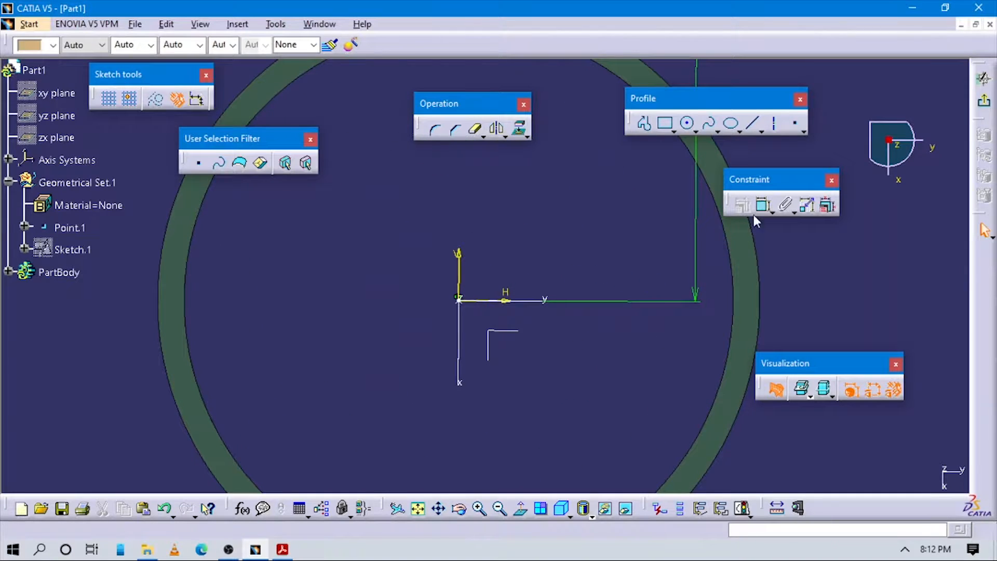
pyautogui.click(505, 300)
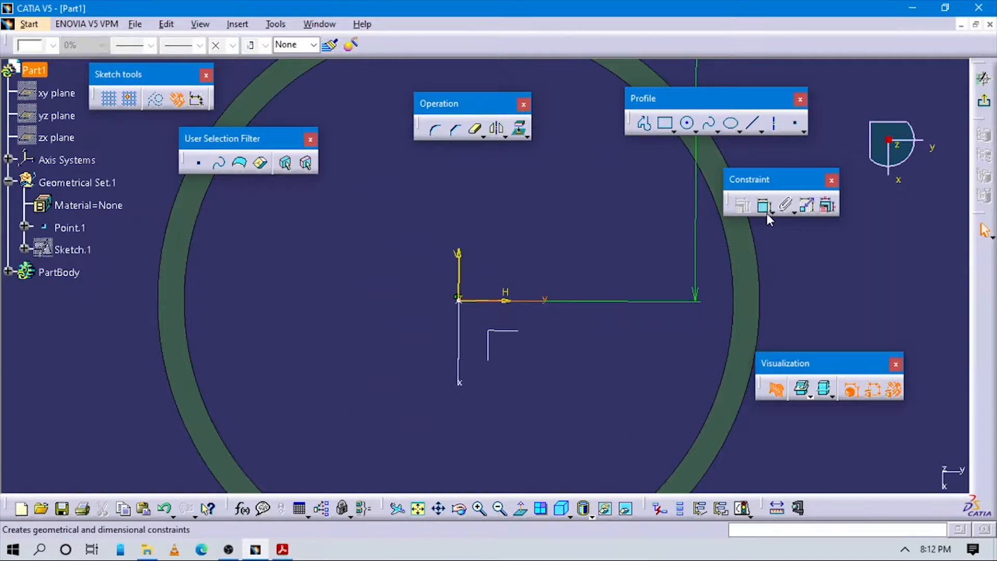
pyautogui.click(511, 302)
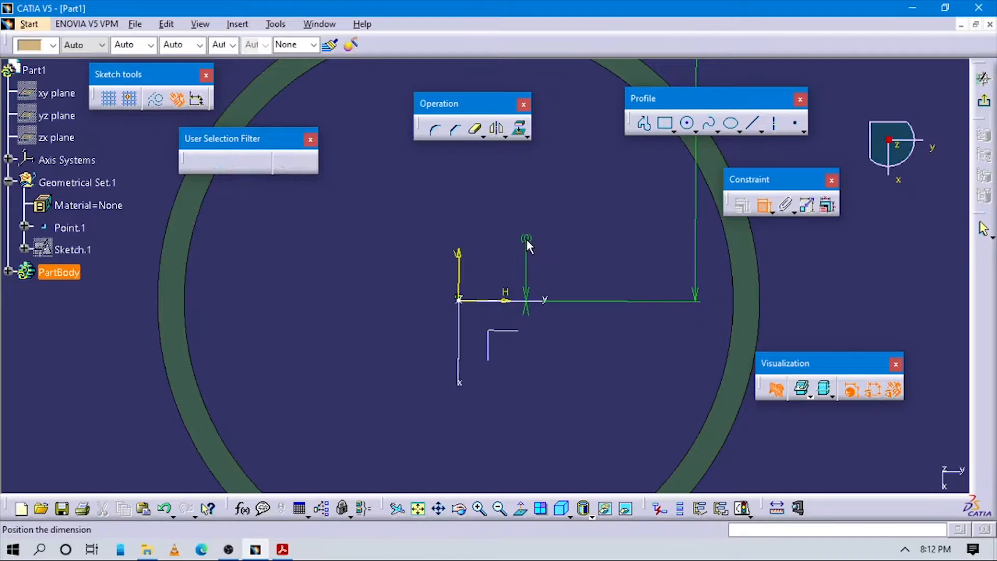
pyautogui.click(760, 211)
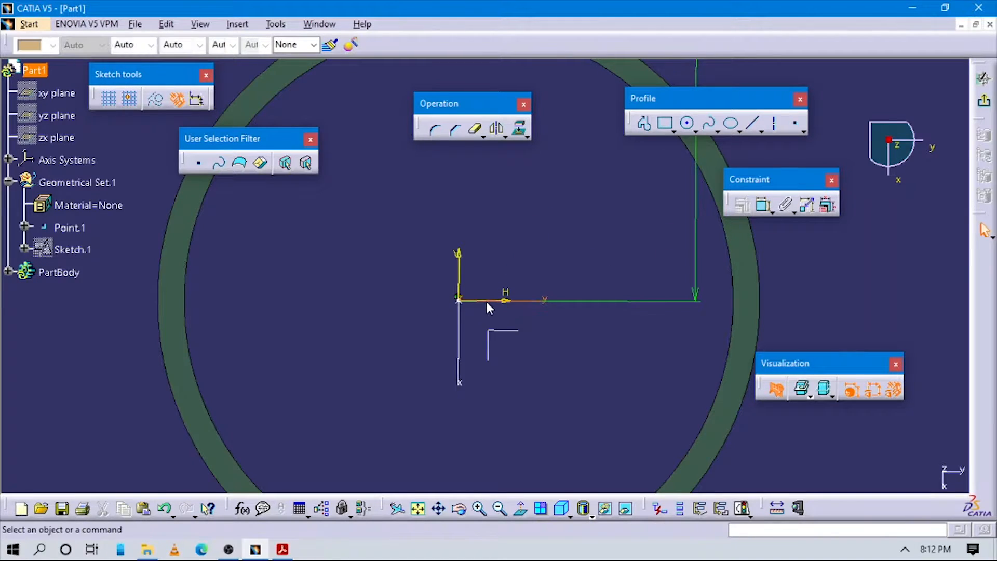
# Dimension the distance between the horizontal sketch axis and the rectangle's inner edge, placing the dimension beside the rectangle.
pyautogui.click(507, 301)
pyautogui.click(764, 207)
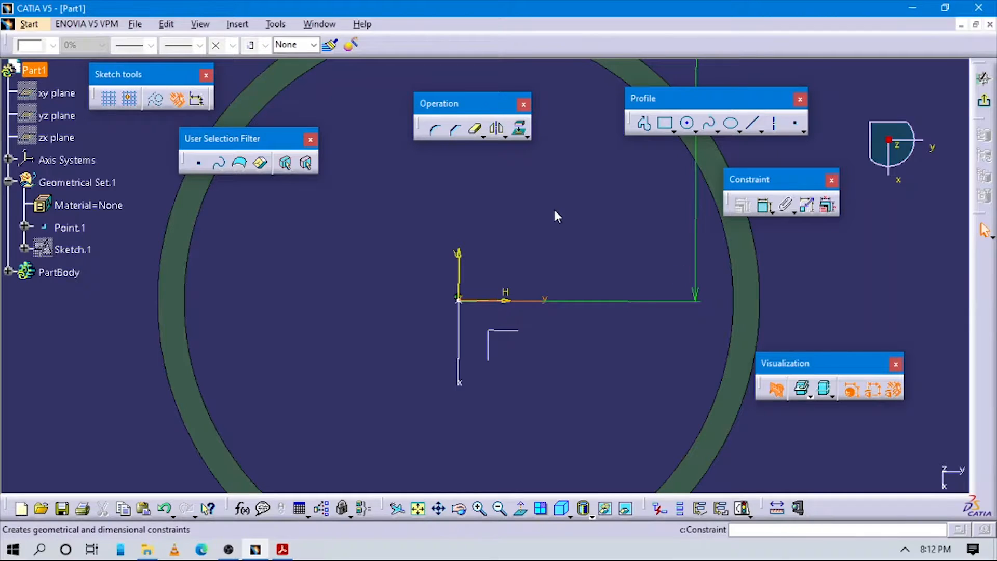
pyautogui.moveTo(598, 392); pyautogui.dragTo(644, 540, button='middle')
pyautogui.moveTo(537, 194); pyautogui.dragTo(538, 208, button='middle')
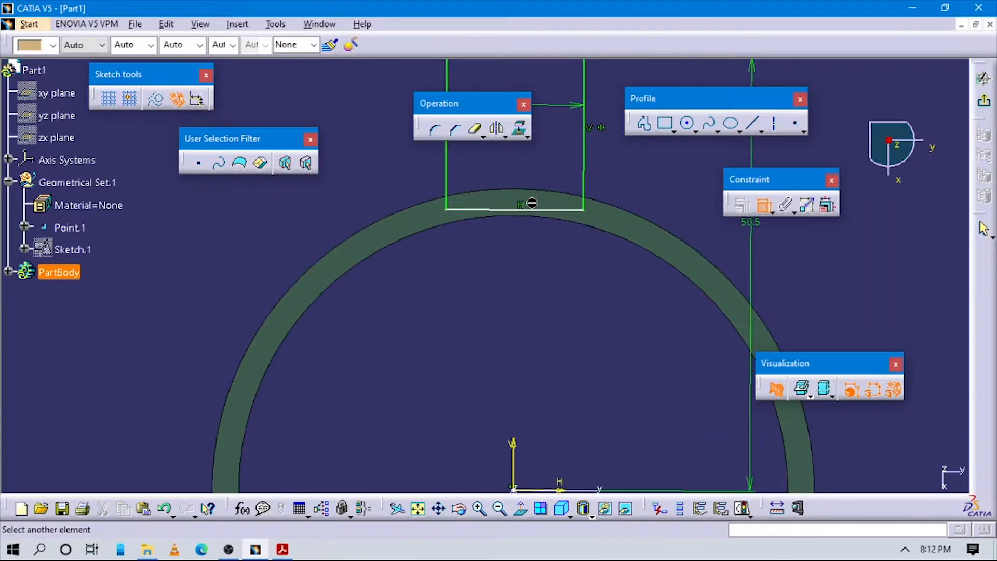
pyautogui.click(537, 211)
pyautogui.click(265, 239)
pyautogui.moveTo(478, 295)
pyautogui.mouseDown(button='middle')
pyautogui.moveTo(483, 337)
pyautogui.moveTo(428, 198)
pyautogui.moveTo(429, 77)
pyautogui.mouseUp(button='middle')
pyautogui.moveTo(488, 161)
pyautogui.mouseDown(button='middle')
pyautogui.moveTo(476, 360)
pyautogui.moveTo(460, 353)
pyautogui.mouseUp(button='middle')
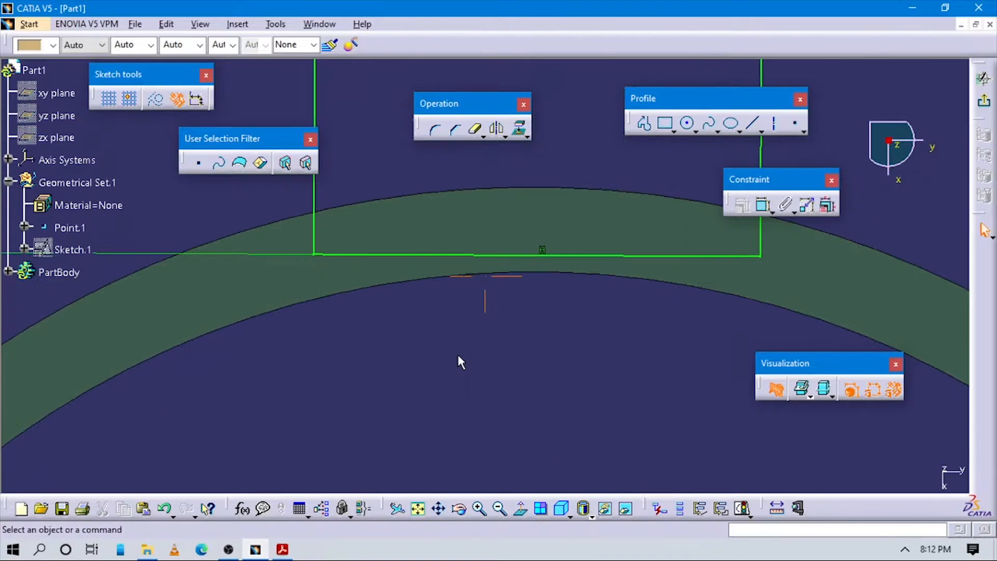
pyautogui.moveTo(450, 392); pyautogui.dragTo(448, 388, button='middle')
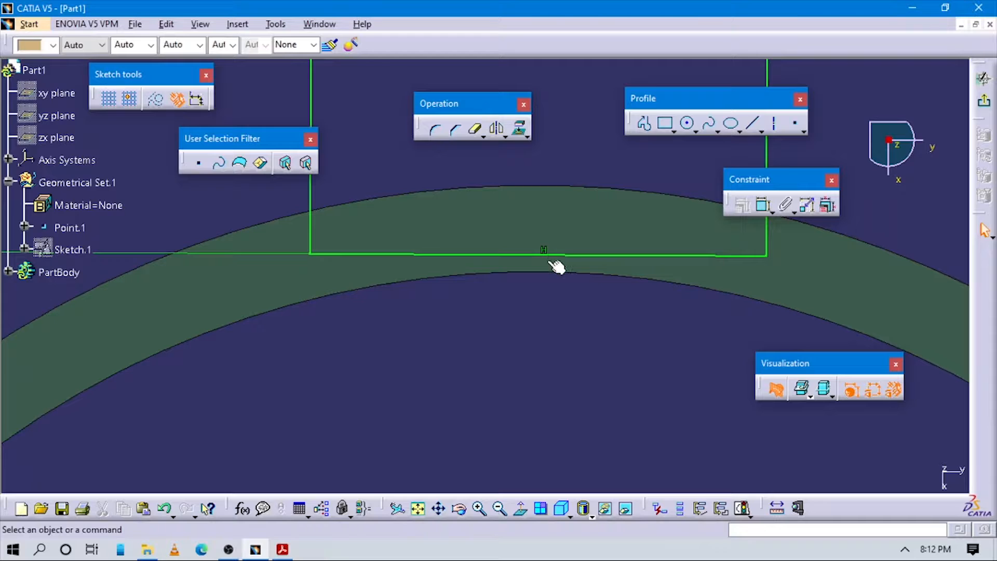
# Exit the lug sketch and check the lug's thickness in the section view of the PDF drawing.
pyautogui.moveTo(534, 300); pyautogui.dragTo(553, 395, button='middle')
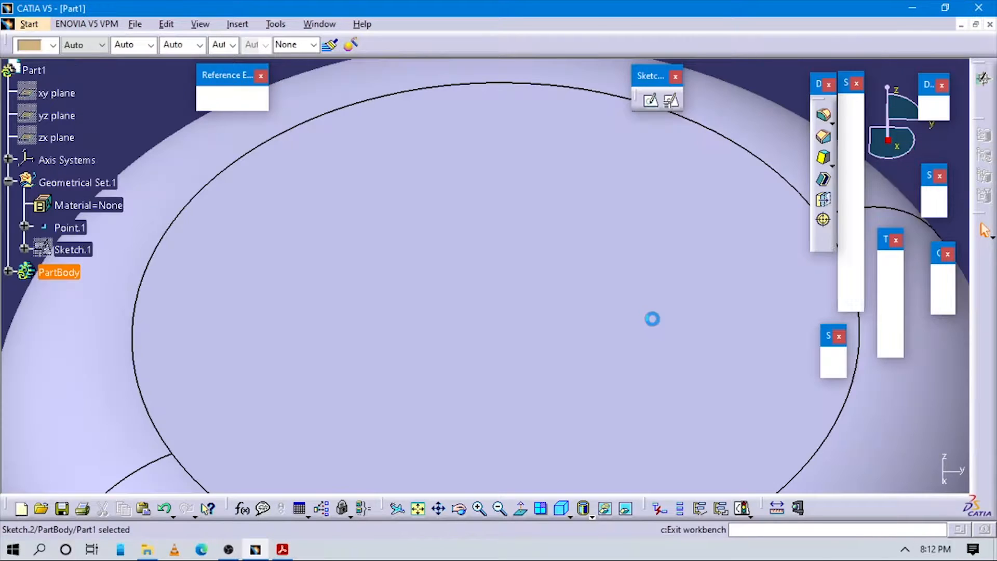
pyautogui.moveTo(647, 359)
pyautogui.mouseDown(button='middle')
pyautogui.moveTo(639, 305)
pyautogui.moveTo(565, 334)
pyautogui.moveTo(379, 305)
pyautogui.moveTo(326, 245)
pyautogui.moveTo(426, 397)
pyautogui.mouseUp(button='middle')
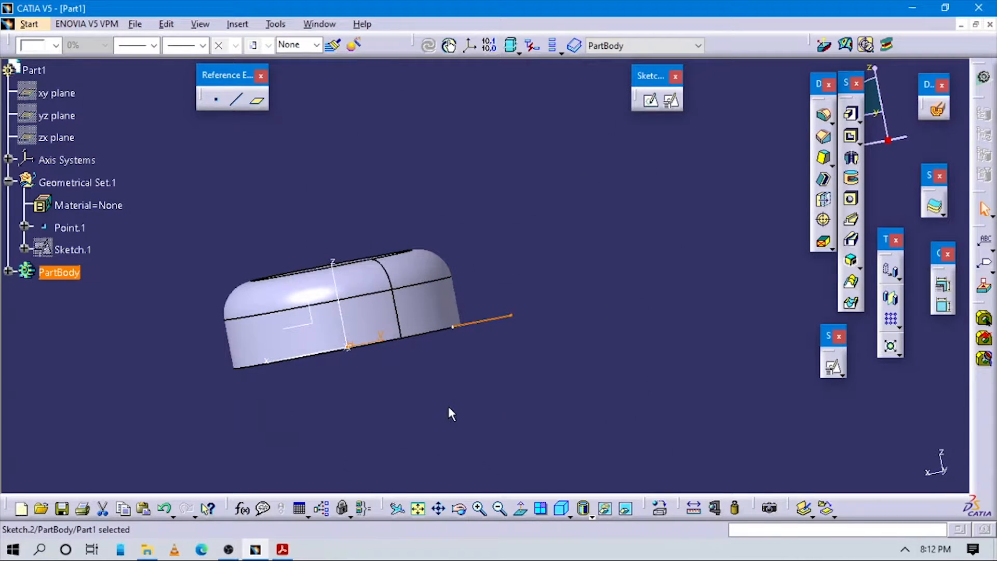
pyautogui.hotkey('alt', 'Tab')
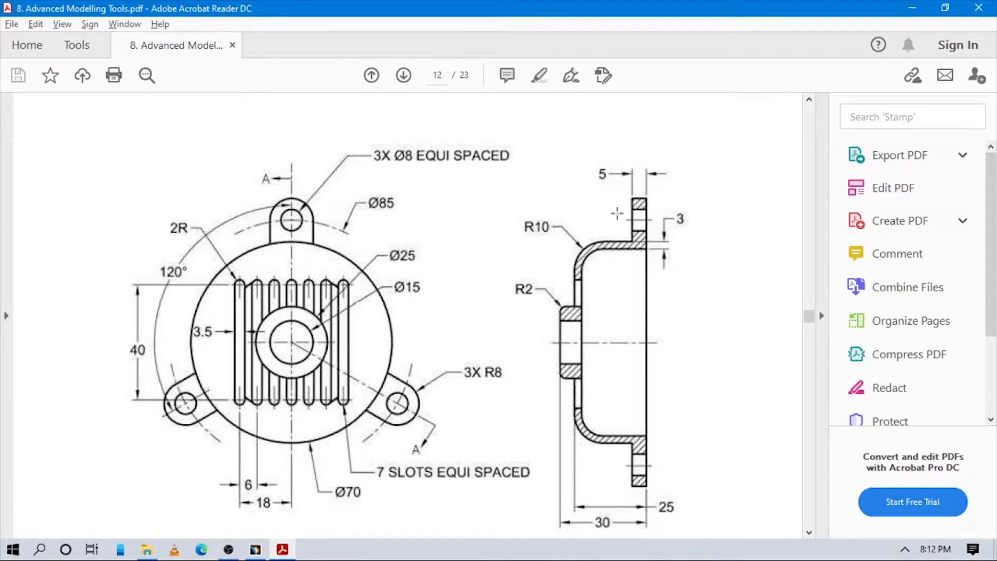
pyautogui.scroll(-3, 592, 265)
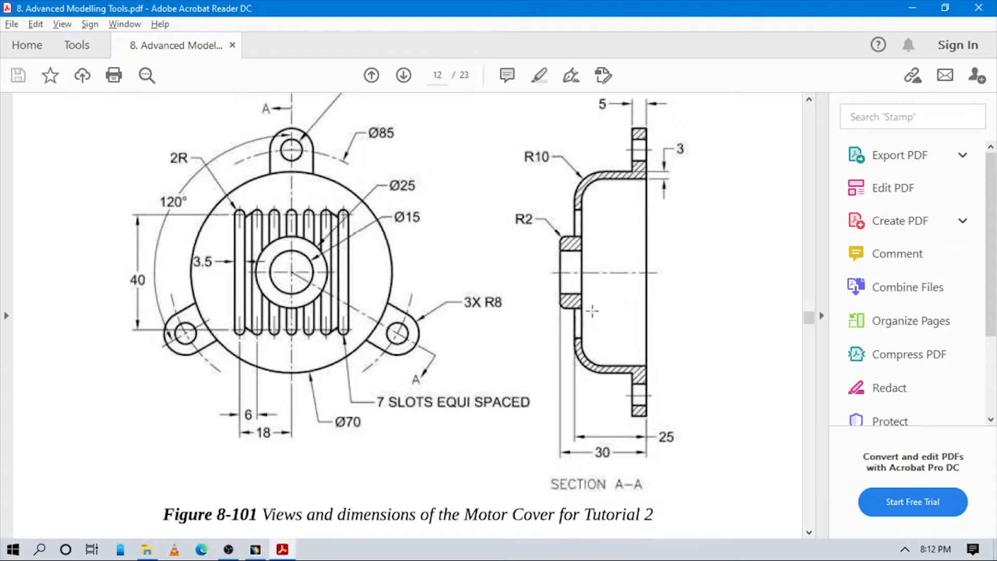
pyautogui.scroll(3, 613, 223)
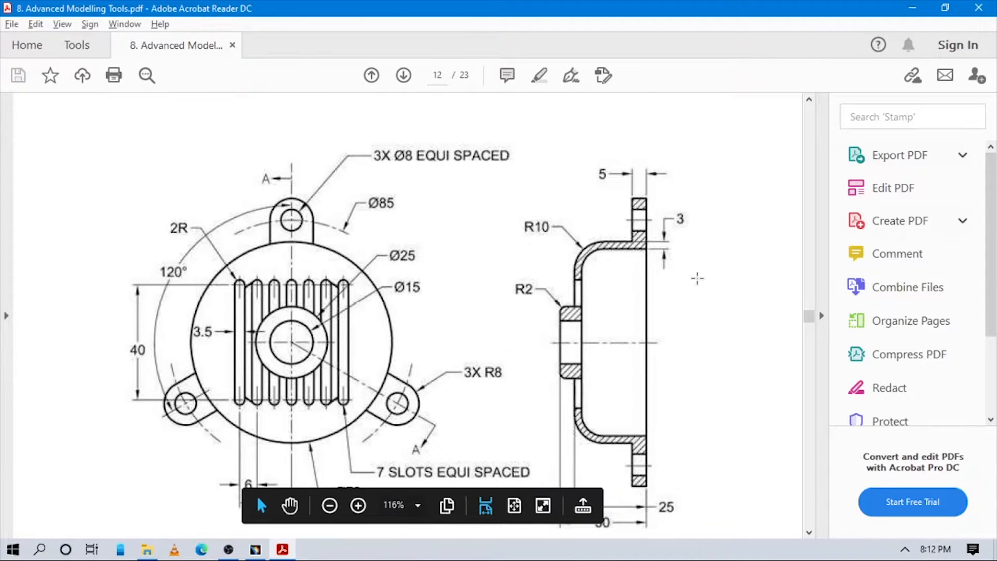
# Return to CATIA and pad the lug sketch to a length of 5 mm.
pyautogui.hotkey('alt', 'Tab')
pyautogui.moveTo(565, 248); pyautogui.dragTo(501, 243, button='middle')
pyautogui.click(823, 116)
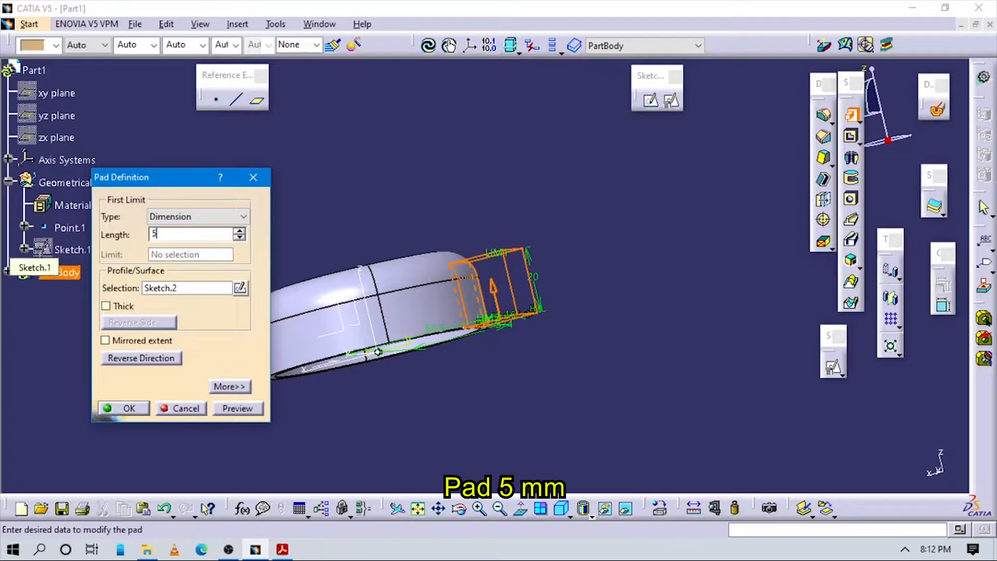
pyautogui.write('5')
pyautogui.click(129, 408)
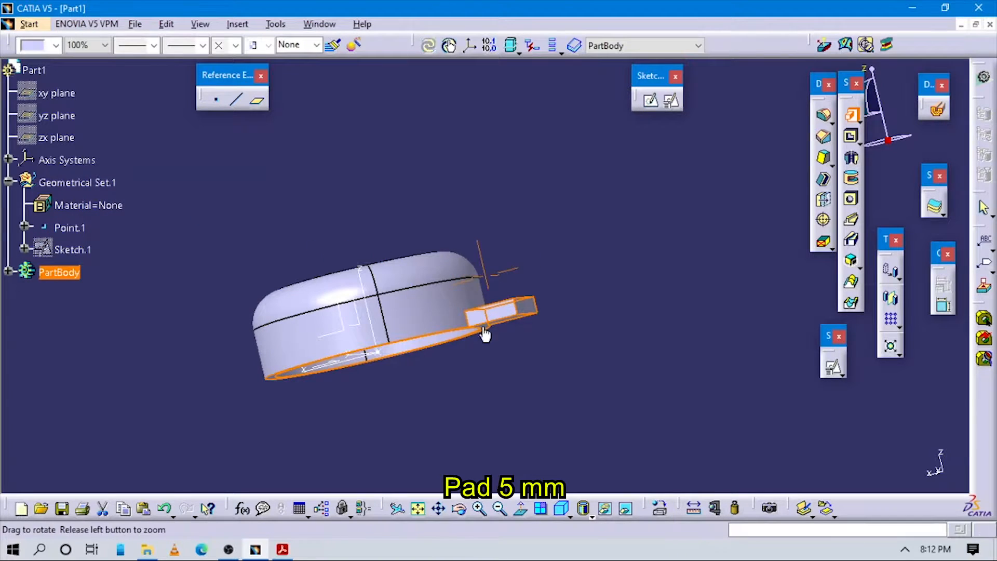
pyautogui.moveTo(484, 334)
pyautogui.mouseDown(button='middle')
pyautogui.moveTo(485, 435)
pyautogui.moveTo(485, 350)
pyautogui.mouseUp(button='middle')
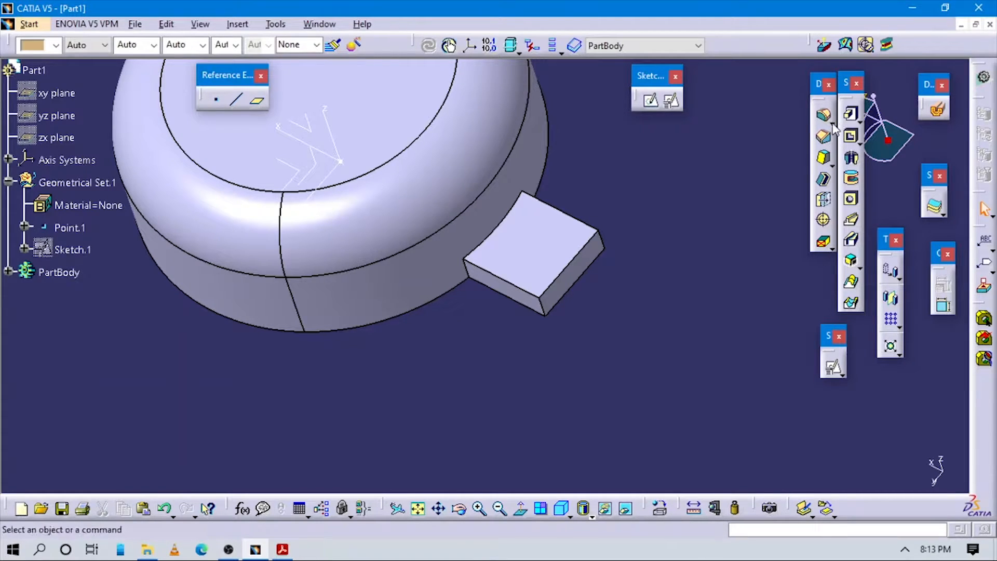
# Round the lug's outer end with a tritangent fillet between its two side faces, removing the end face.
pyautogui.click(852, 138)
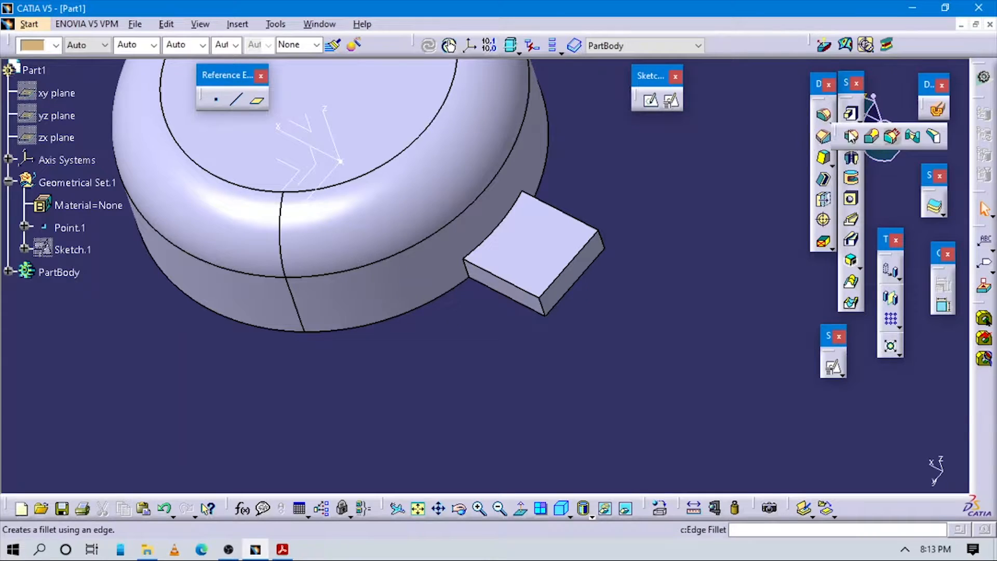
pyautogui.click(935, 137)
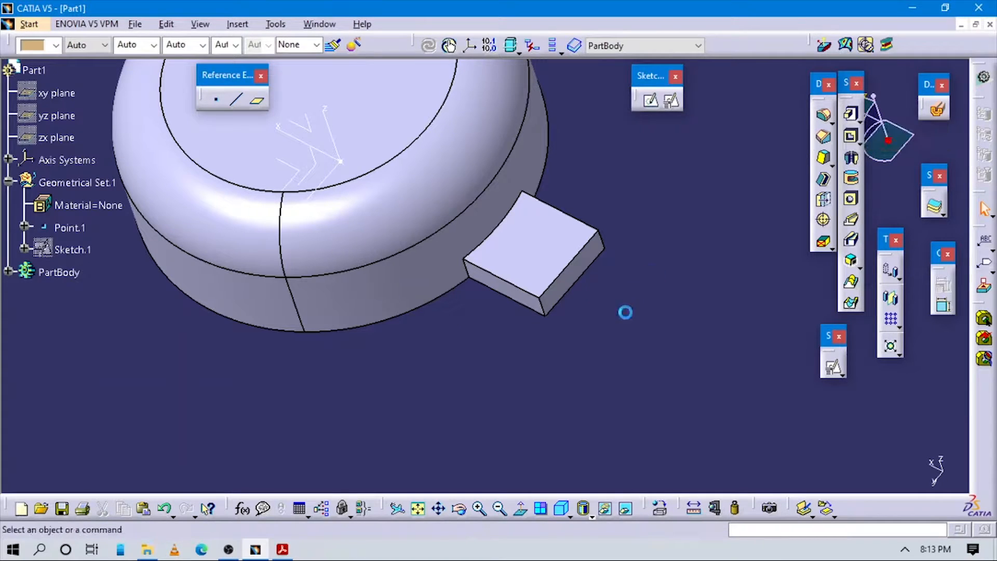
pyautogui.moveTo(530, 367)
pyautogui.mouseDown(button='middle')
pyautogui.moveTo(550, 330)
pyautogui.moveTo(514, 299)
pyautogui.mouseUp(button='middle')
pyautogui.click(526, 323)
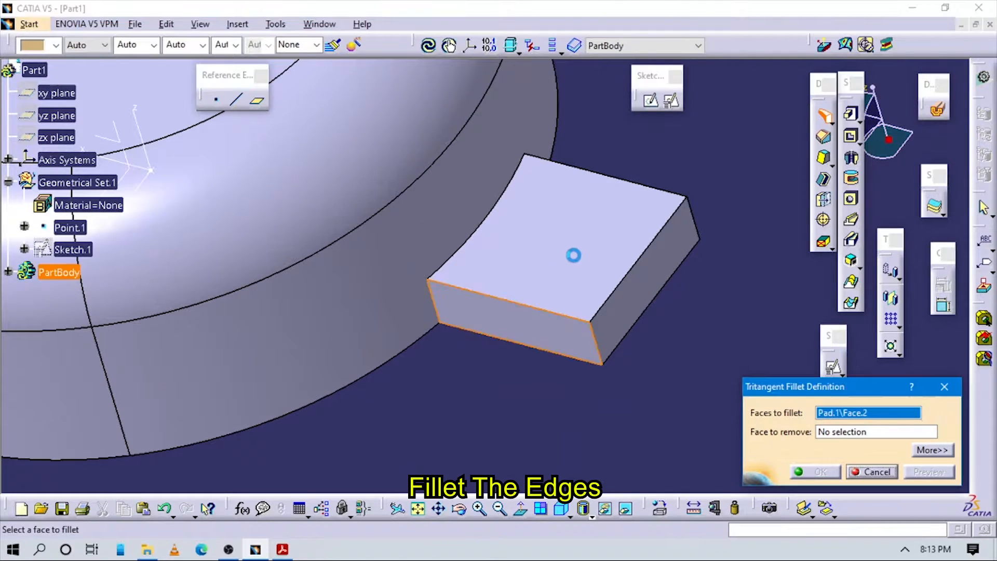
pyautogui.moveTo(575, 256); pyautogui.dragTo(442, 369, button='middle')
pyautogui.click(751, 208)
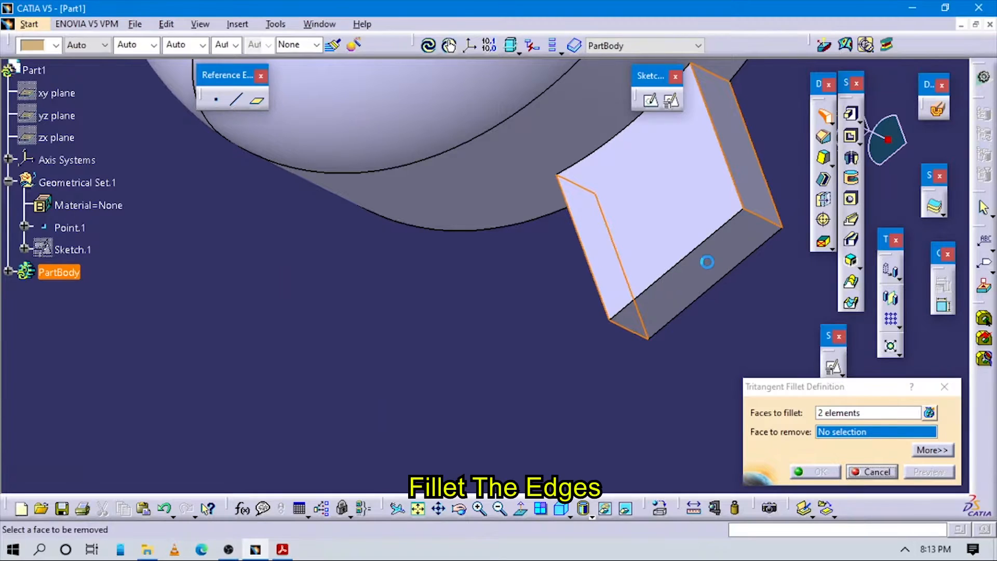
pyautogui.click(709, 264)
pyautogui.click(811, 468)
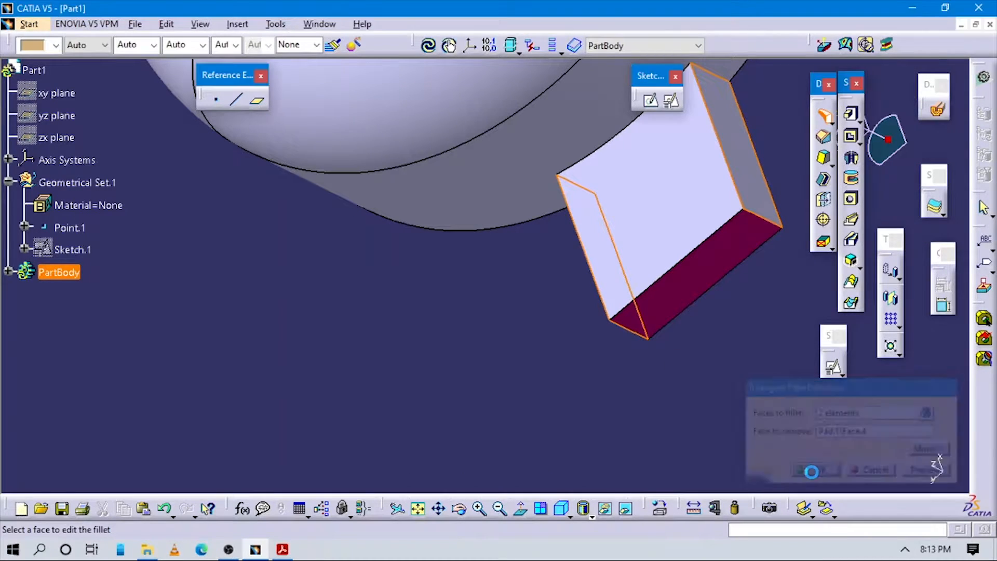
pyautogui.moveTo(369, 353); pyautogui.dragTo(363, 397, button='middle')
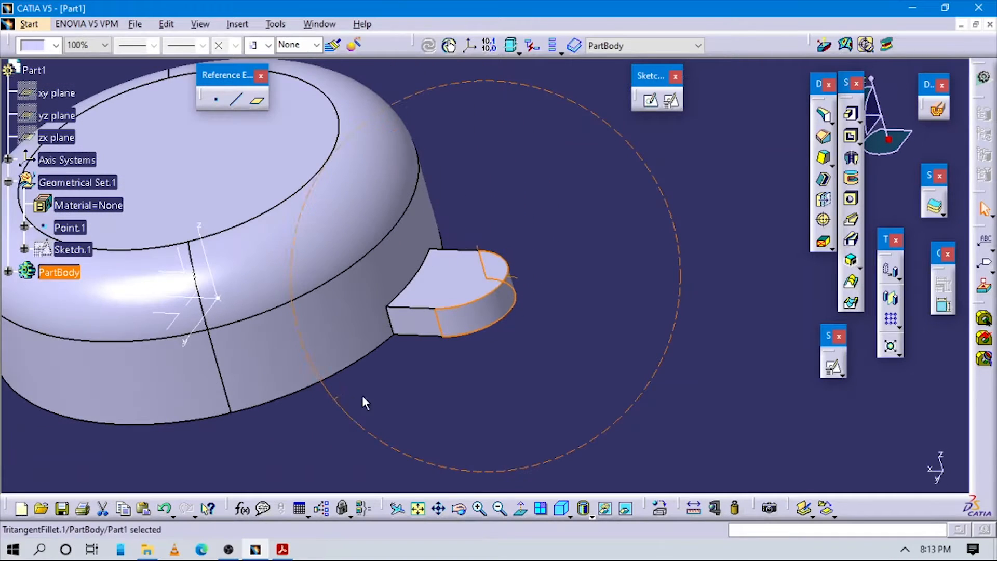
pyautogui.moveTo(431, 367); pyautogui.dragTo(483, 449, button='middle')
# Start a circular pattern of the lug's pad and check the lugs' number and spacing in the PDF drawing.
pyautogui.click(562, 511)
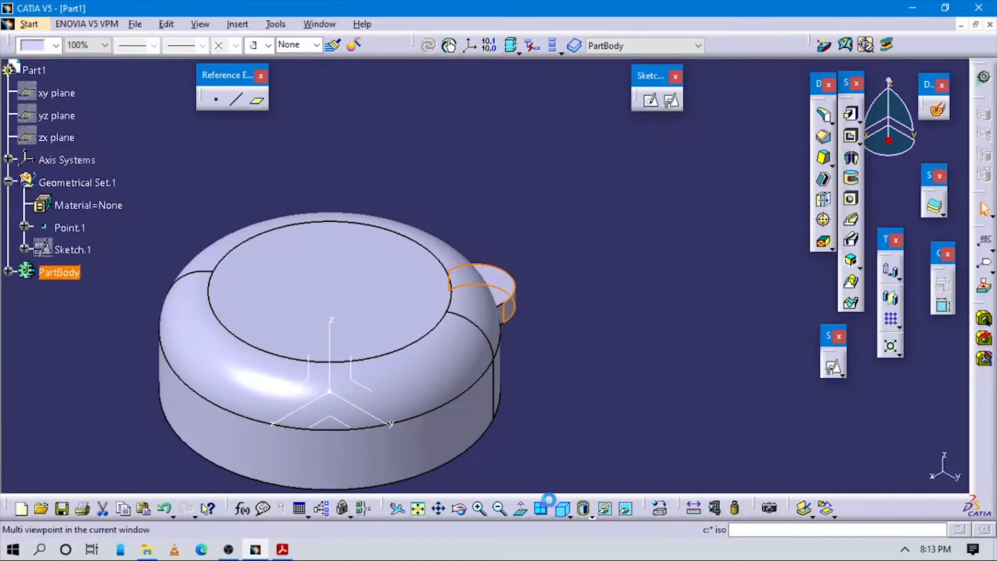
pyautogui.moveTo(550, 391); pyautogui.dragTo(546, 283, button='middle')
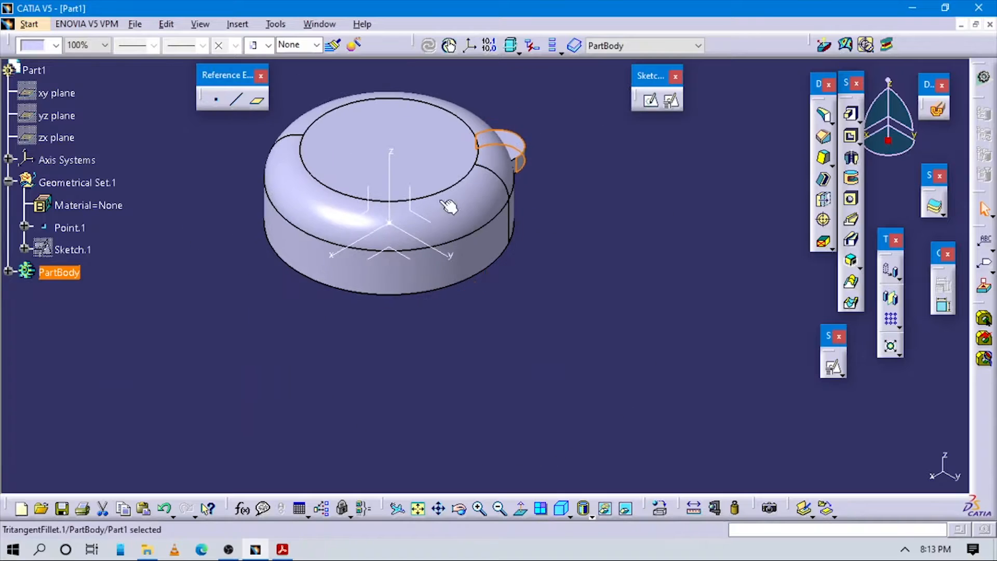
pyautogui.moveTo(465, 214); pyautogui.dragTo(479, 323, button='middle')
pyautogui.click(595, 366)
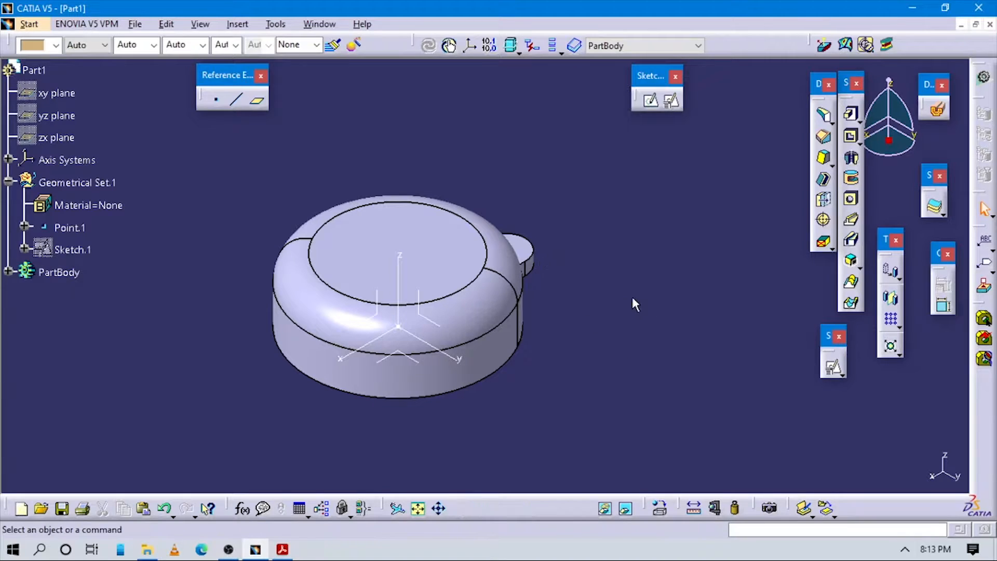
pyautogui.click(520, 247)
pyautogui.click(638, 317)
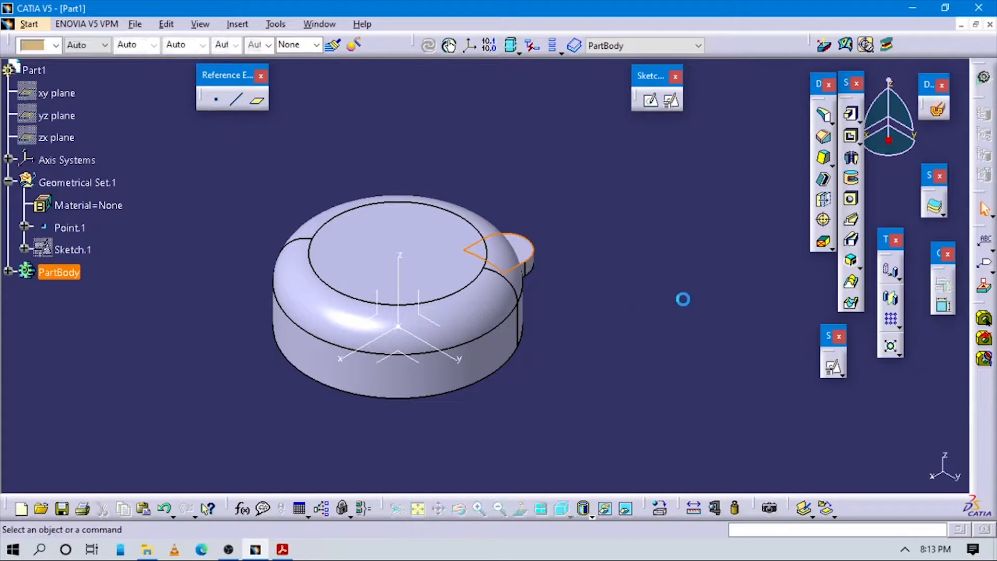
pyautogui.click(518, 252)
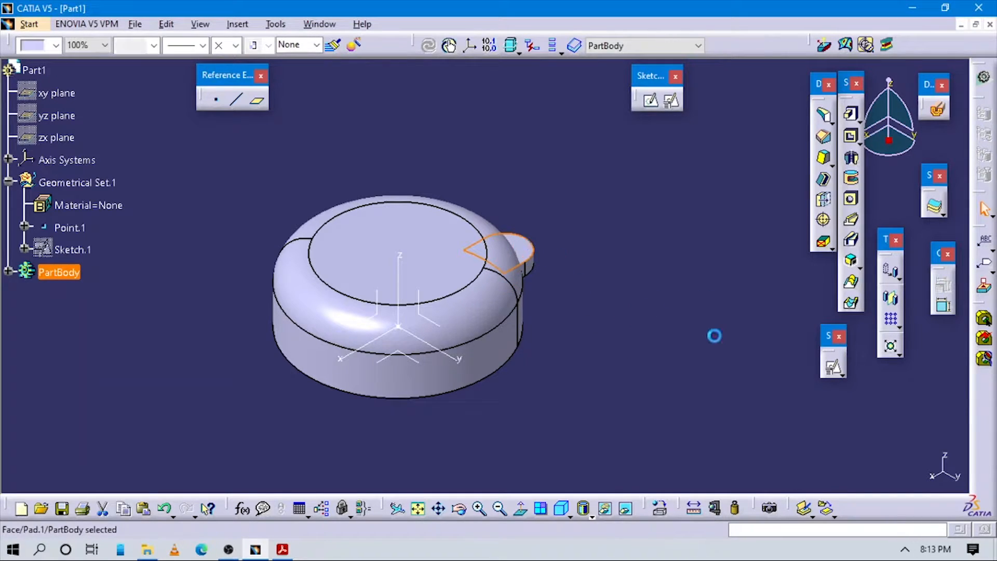
pyautogui.click(900, 326)
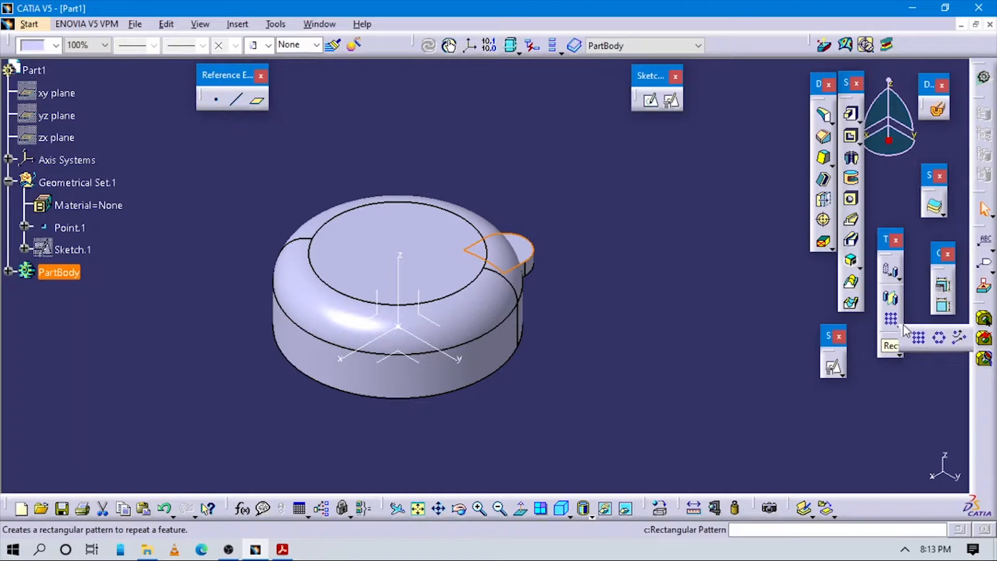
pyautogui.click(892, 322)
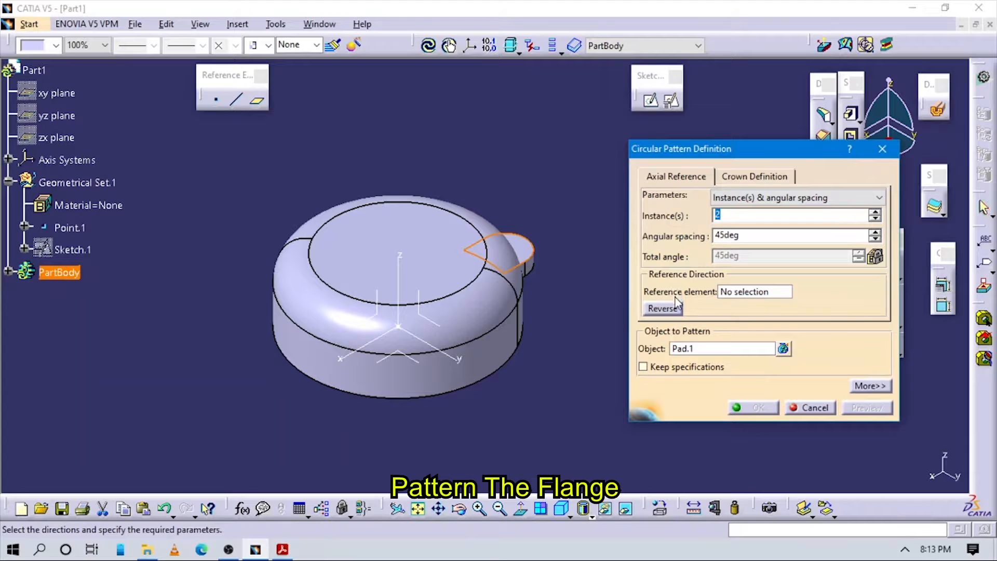
pyautogui.hotkey('alt', 'Tab')
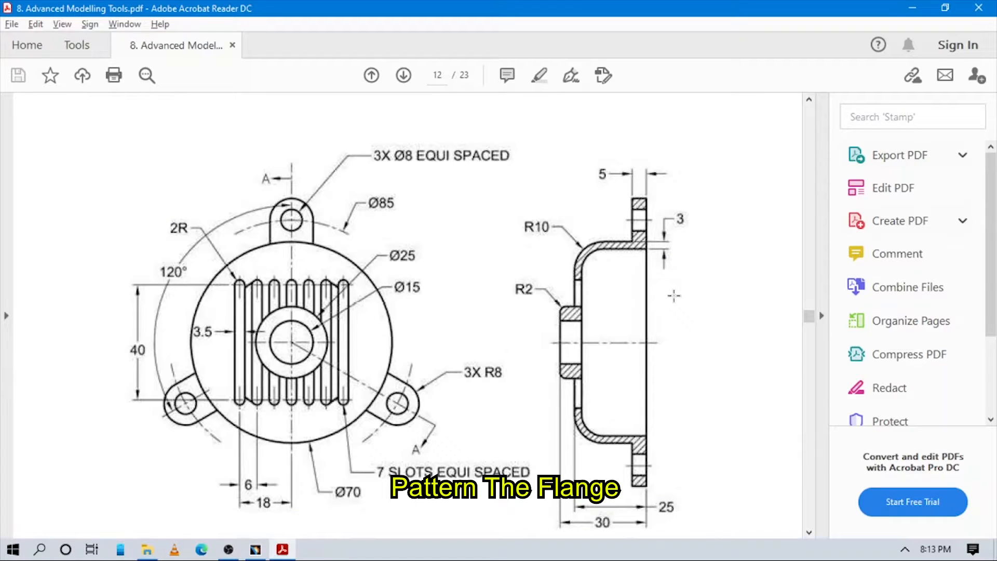
pyautogui.hotkey('alt', 'Tab')
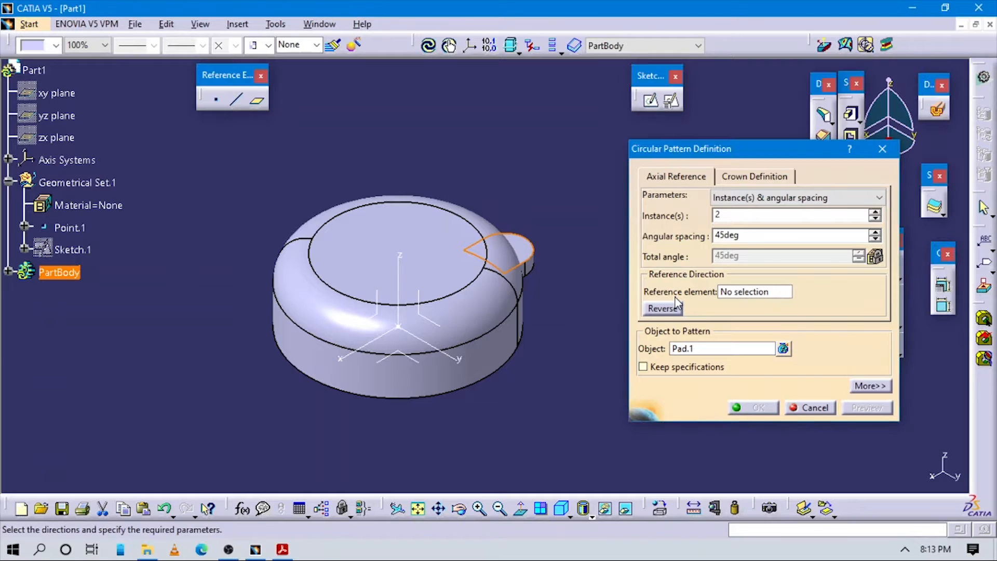
# Pattern the lug's pad as a complete crown with 3 instances around the Z axis.
pyautogui.click(780, 198)
pyautogui.click(748, 245)
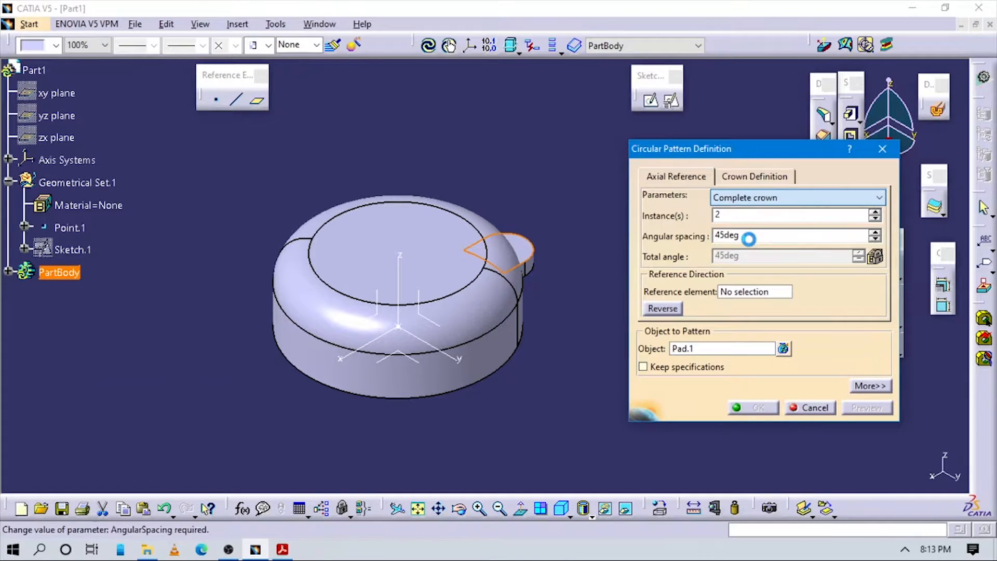
pyautogui.doubleClick(746, 217)
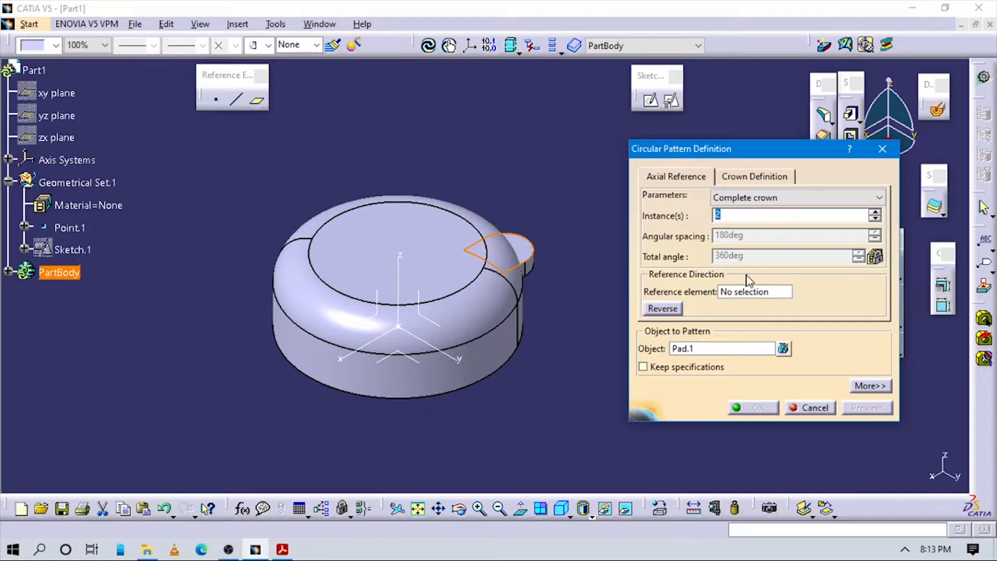
pyautogui.write('3')
pyautogui.click(738, 290)
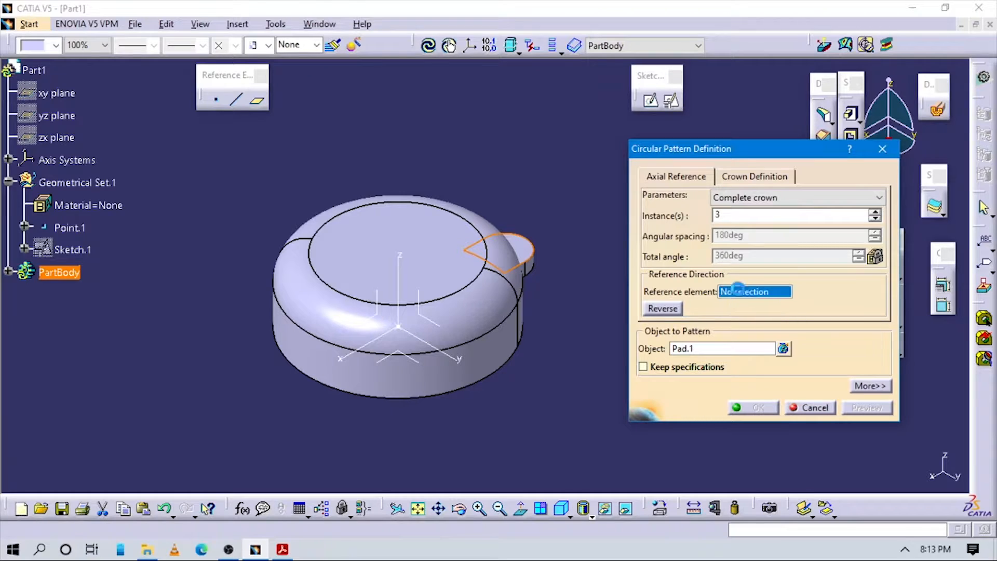
pyautogui.click(399, 271)
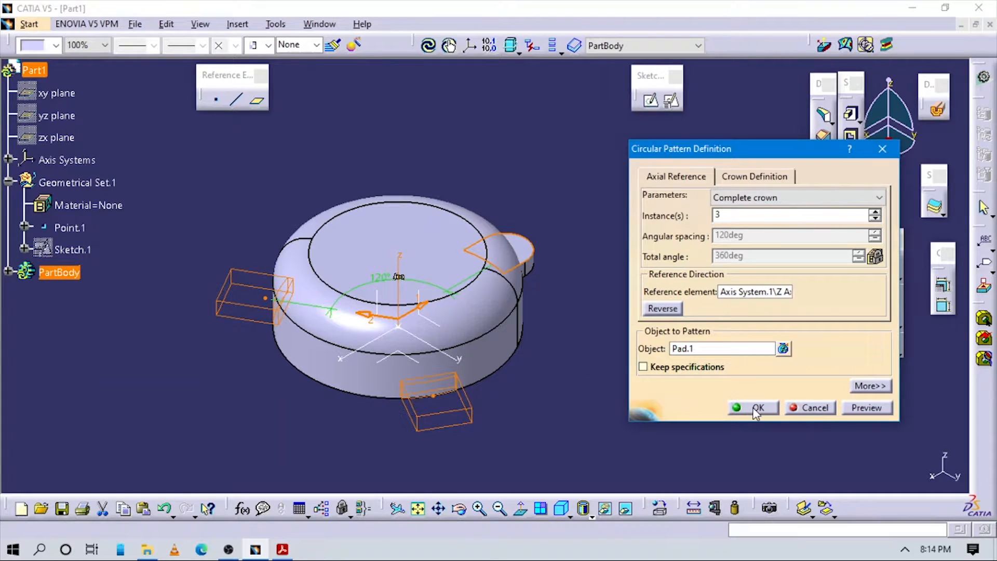
pyautogui.click(561, 371)
pyautogui.moveTo(533, 381); pyautogui.dragTo(569, 323, button='middle')
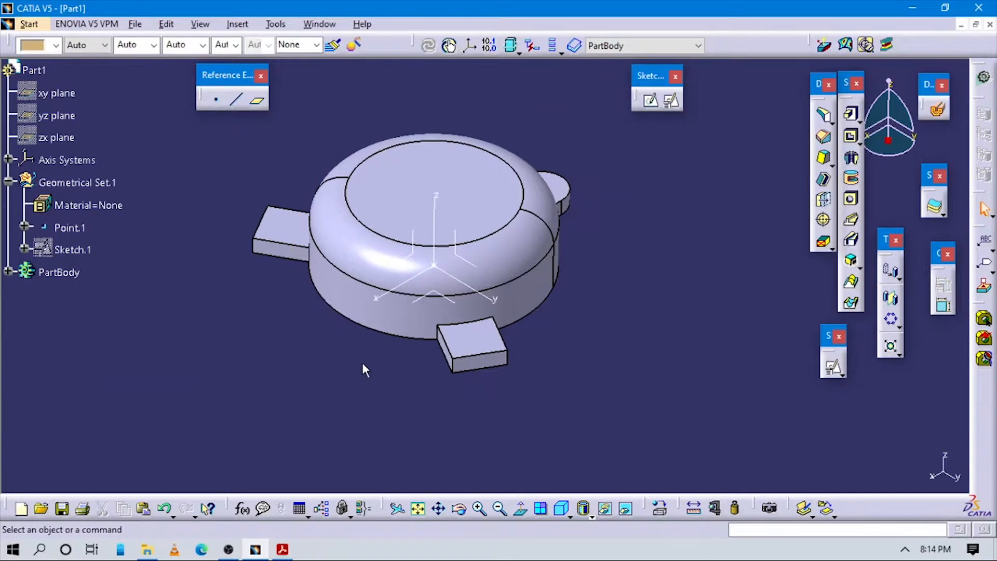
pyautogui.moveTo(364, 354); pyautogui.dragTo(352, 334, button='middle')
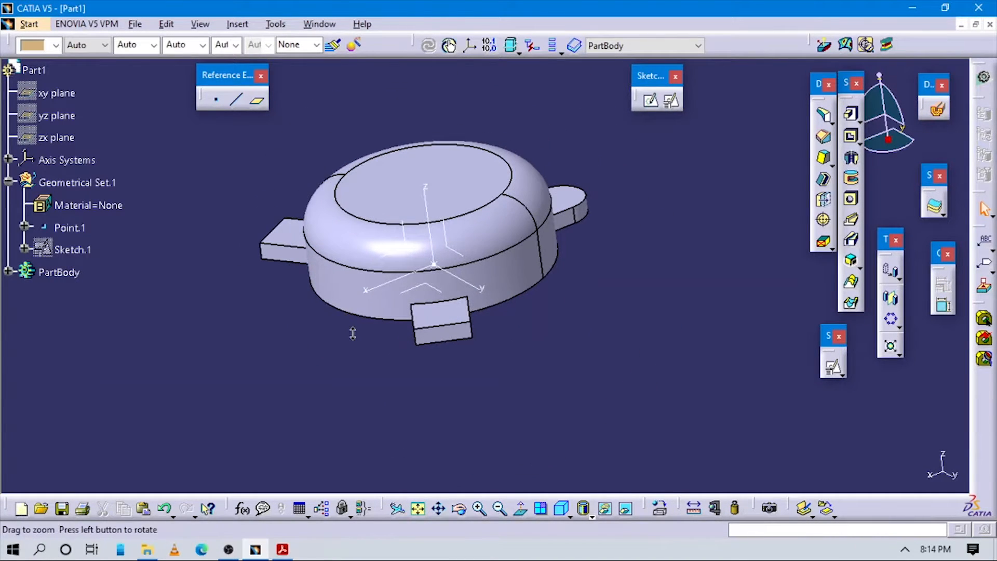
# Inspect the PartBody's features in the tree and delete the circular pattern of the lug's pad.
pyautogui.click(7, 272)
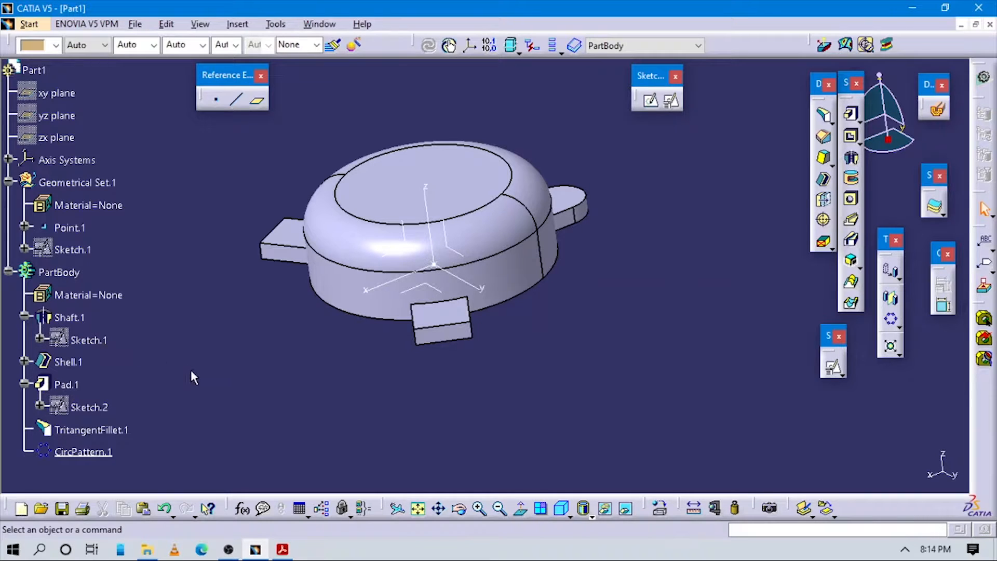
pyautogui.click(22, 384)
pyautogui.click(69, 409)
pyautogui.click(69, 383)
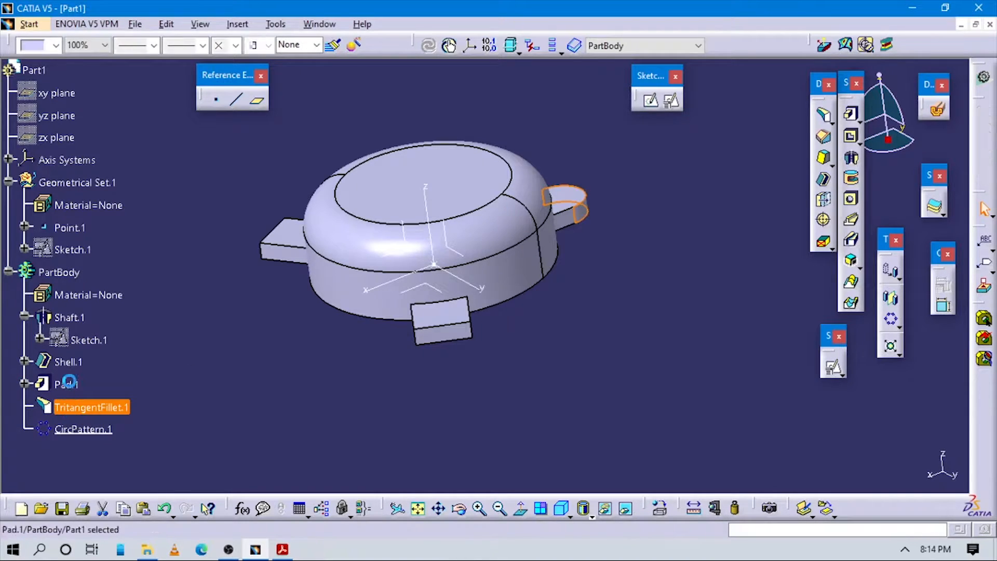
pyautogui.click(84, 429)
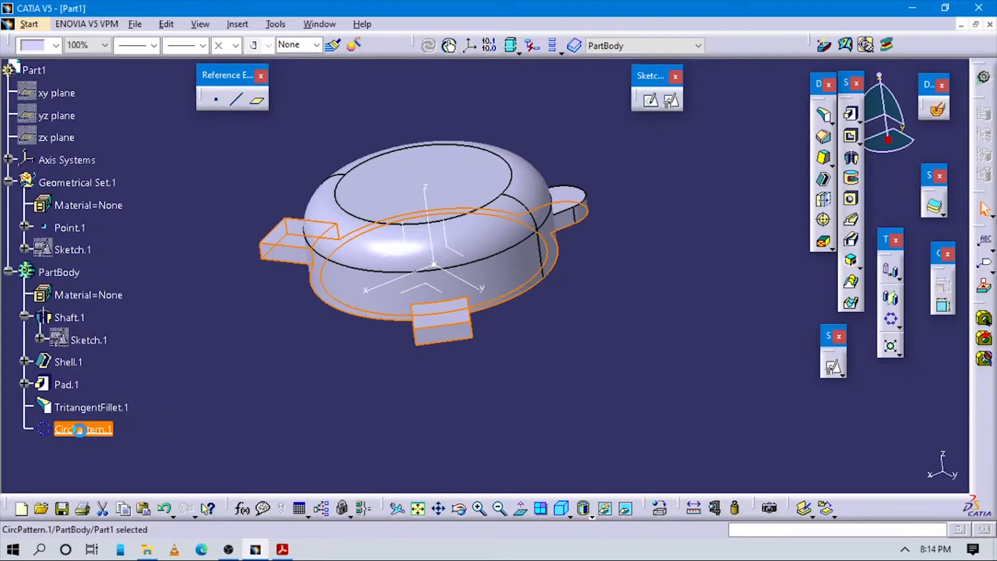
pyautogui.press('Delete')
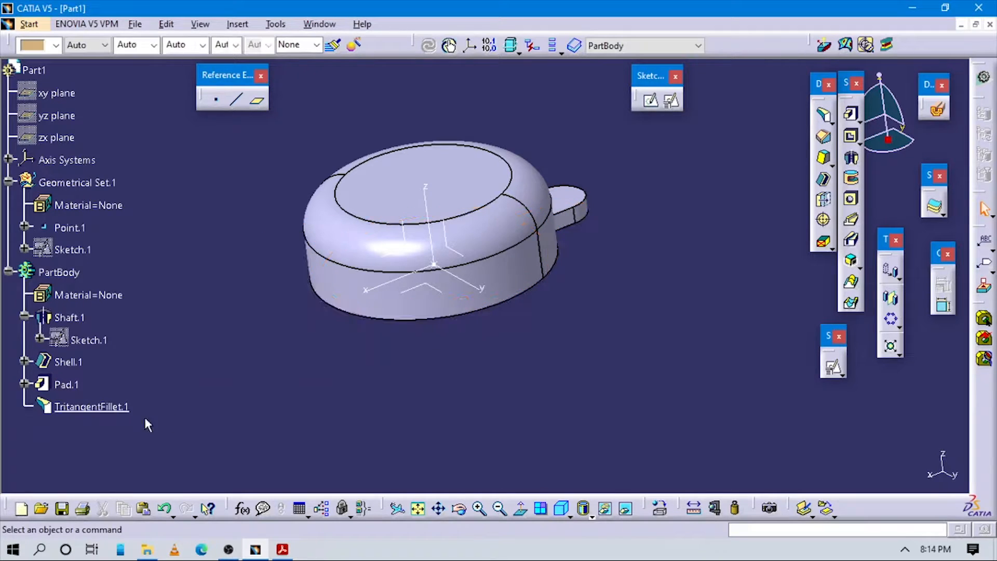
# Pattern the lug's pad together with its tritangent fillet as a complete crown with 3 instances around the Z axis.
pyautogui.click(96, 410)
pyautogui.keyDown('ctrl'); pyautogui.click(66, 387); pyautogui.keyUp('ctrl')
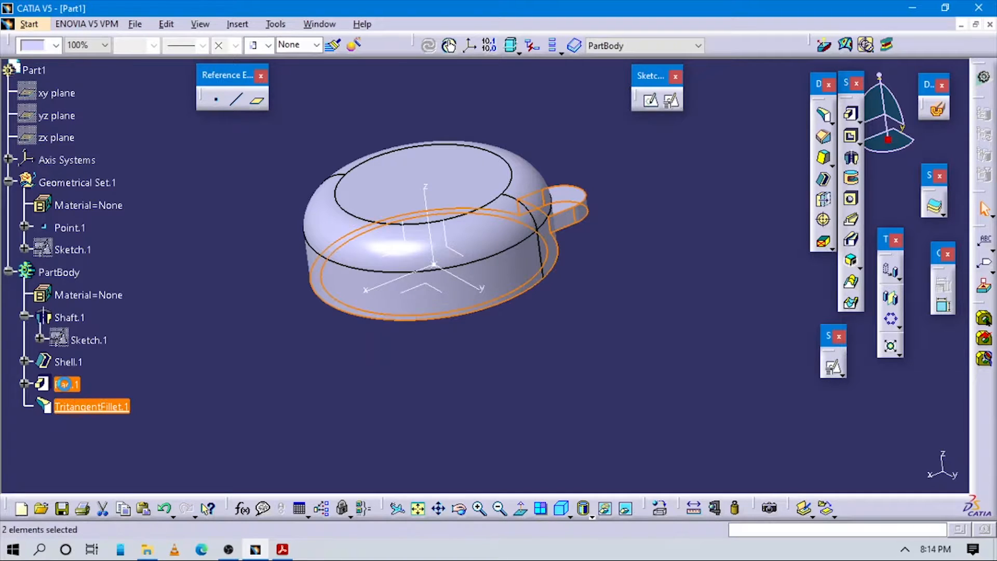
pyautogui.click(891, 320)
pyautogui.click(541, 336)
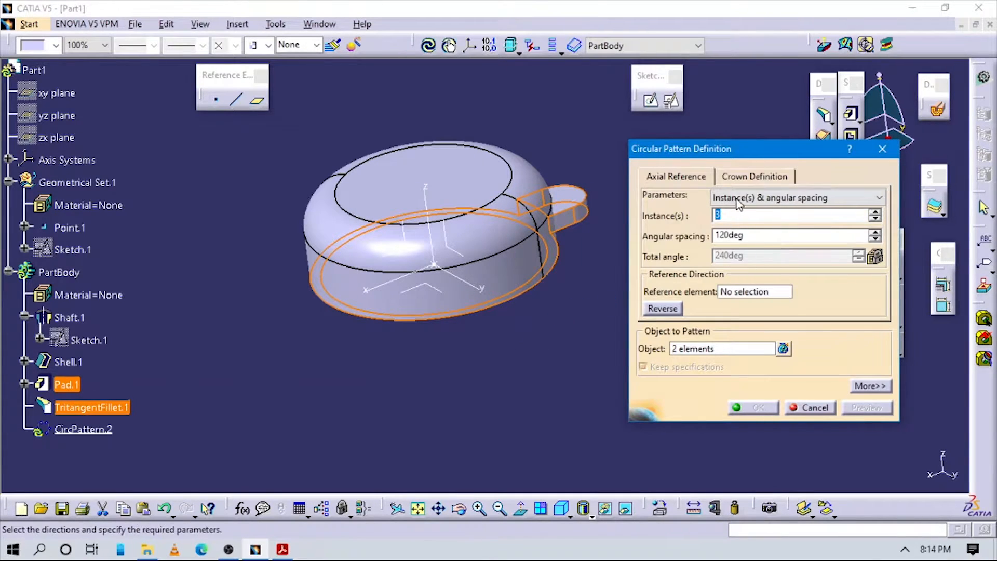
pyautogui.click(739, 202)
pyautogui.click(727, 238)
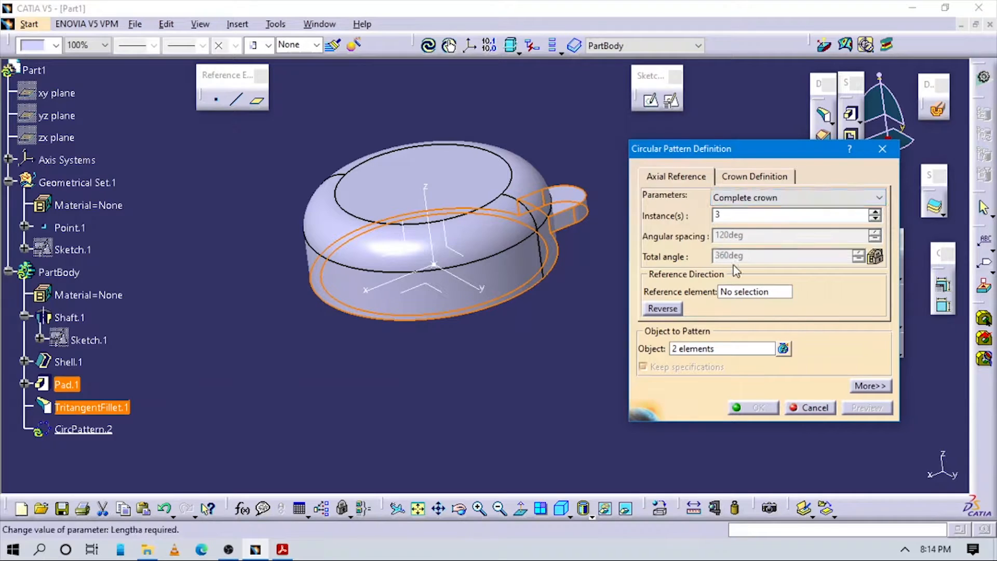
pyautogui.click(754, 292)
pyautogui.click(429, 197)
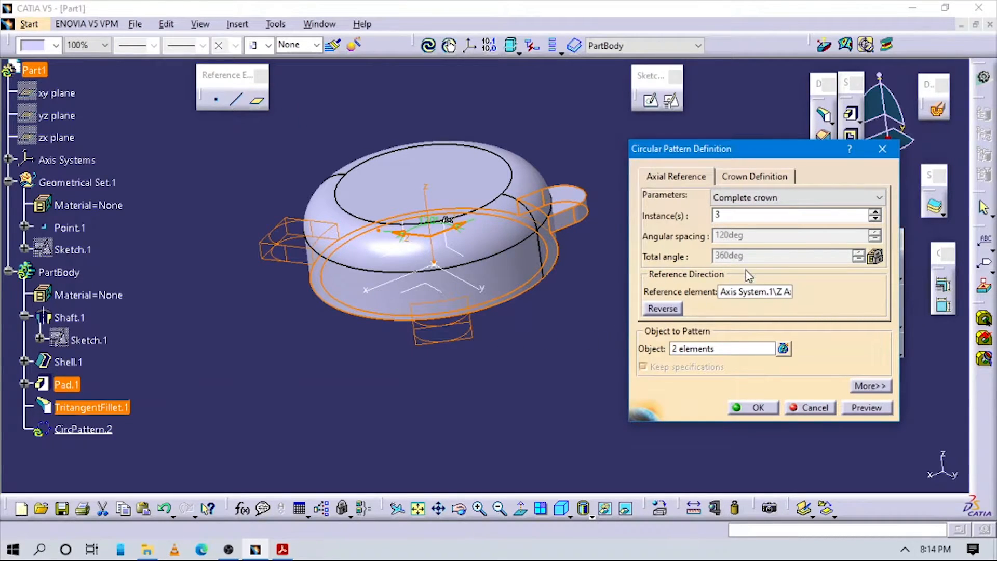
pyautogui.click(754, 407)
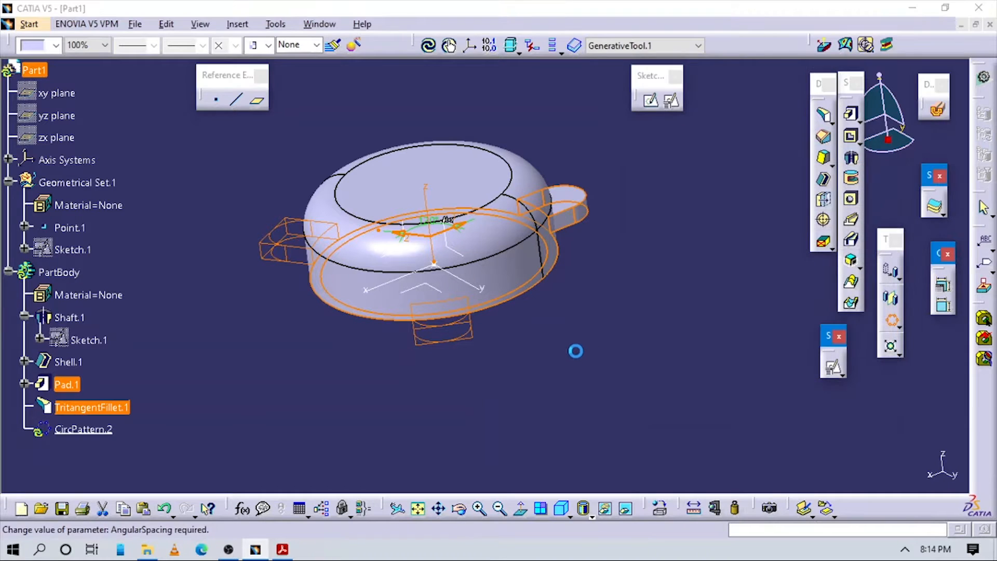
pyautogui.click(573, 310)
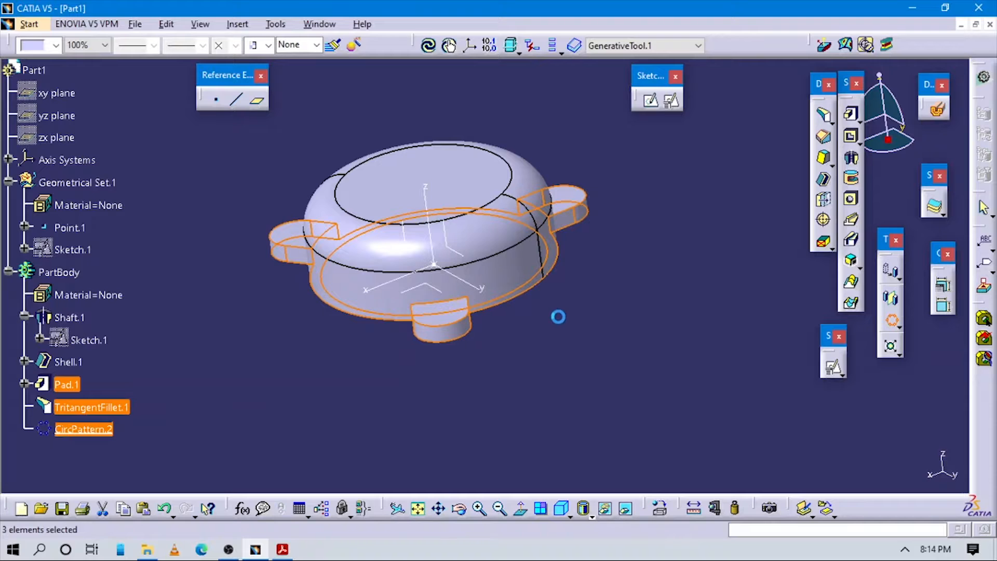
pyautogui.moveTo(454, 425); pyautogui.dragTo(477, 336, button='middle')
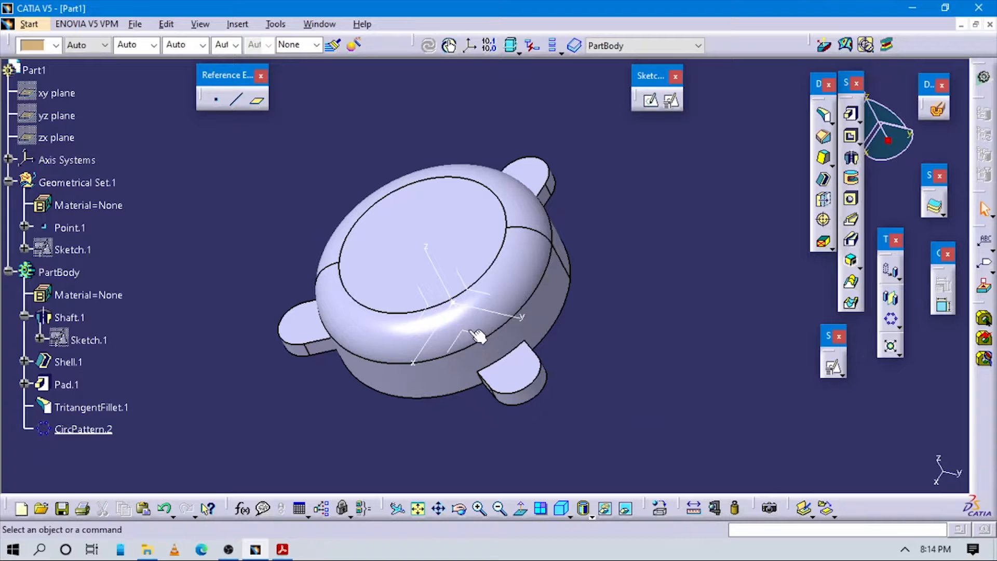
pyautogui.click(9, 272)
pyautogui.moveTo(360, 247); pyautogui.dragTo(455, 271, button='middle')
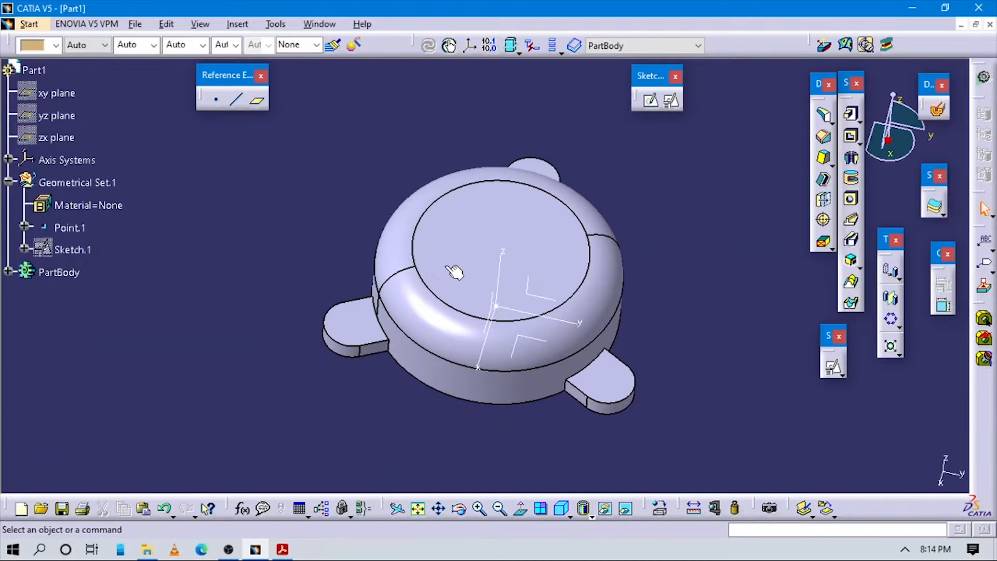
# Check the slots in the PDF drawing and open a positioned sketch on the XY plane, origin projected from Point.1, H direction parallel to the Y axis.
pyautogui.hotkey('alt', 'Tab')
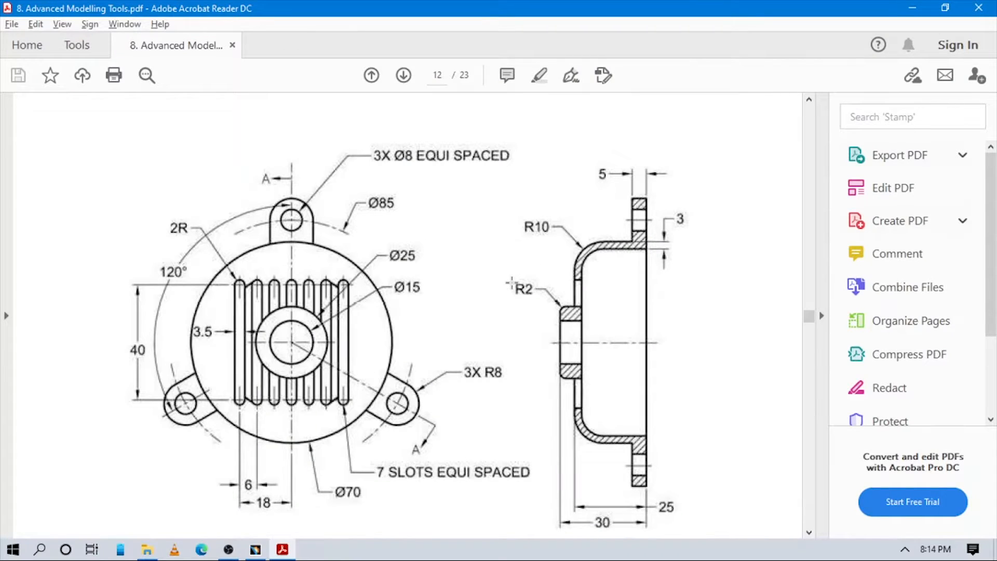
pyautogui.scroll(-3, 416, 332)
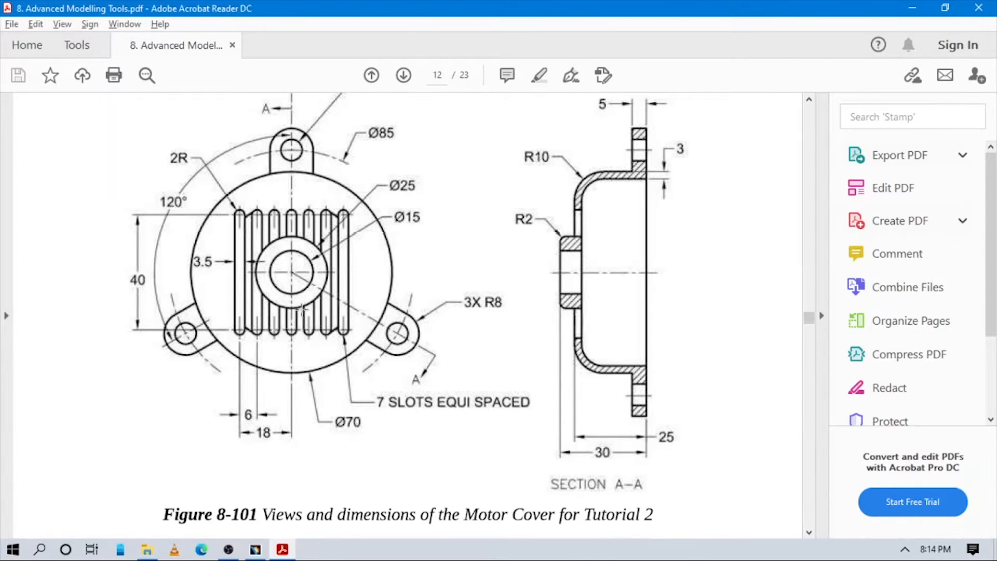
pyautogui.hotkey('alt', 'Tab')
pyautogui.moveTo(537, 287); pyautogui.dragTo(537, 319, button='middle')
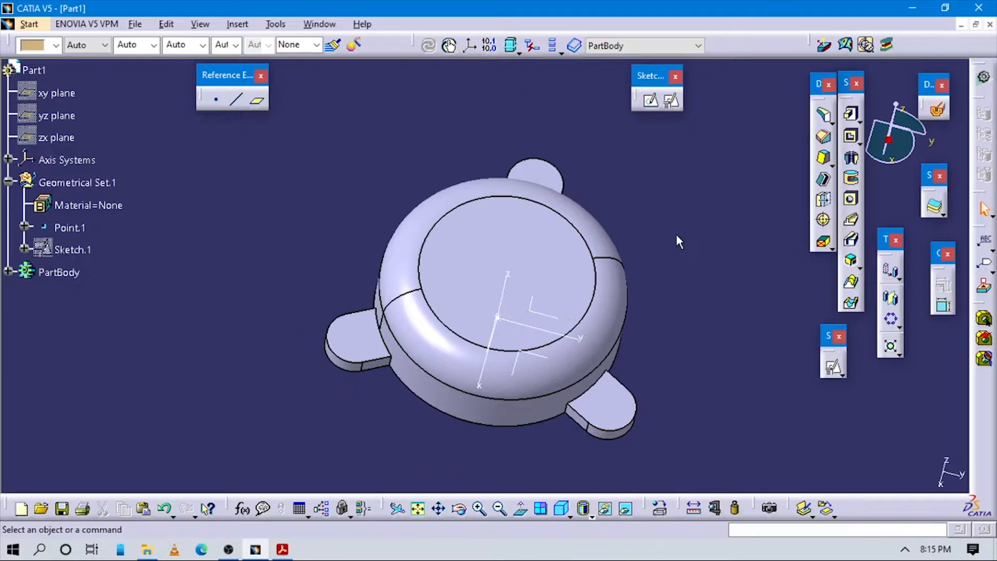
pyautogui.click(672, 100)
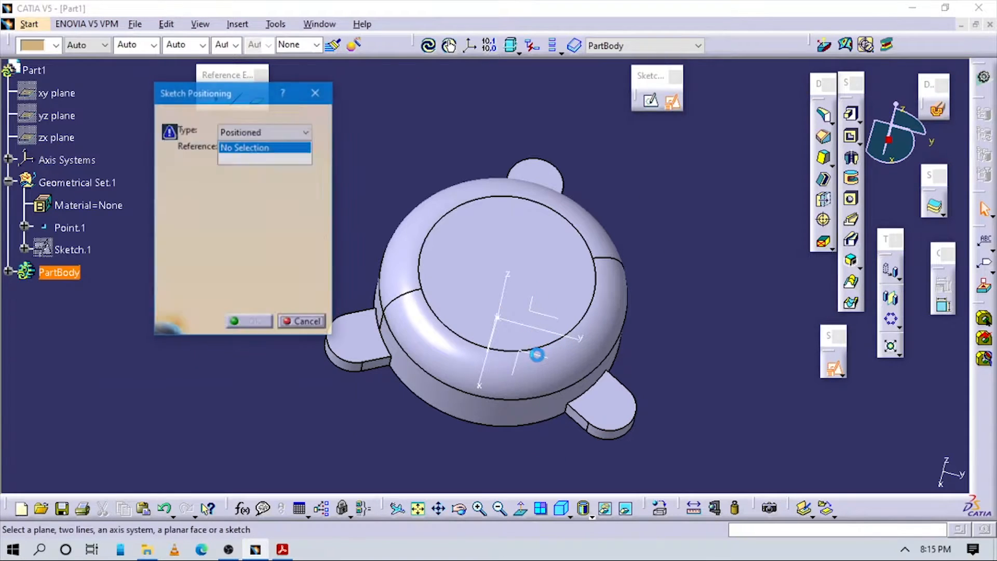
pyautogui.click(543, 356)
pyautogui.click(262, 188)
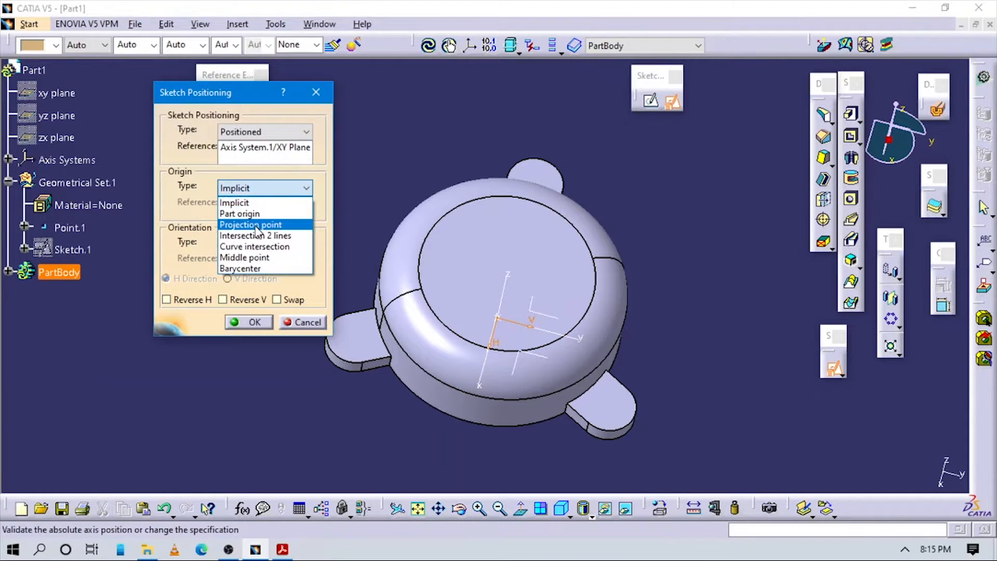
pyautogui.click(257, 226)
pyautogui.click(70, 228)
pyautogui.click(263, 244)
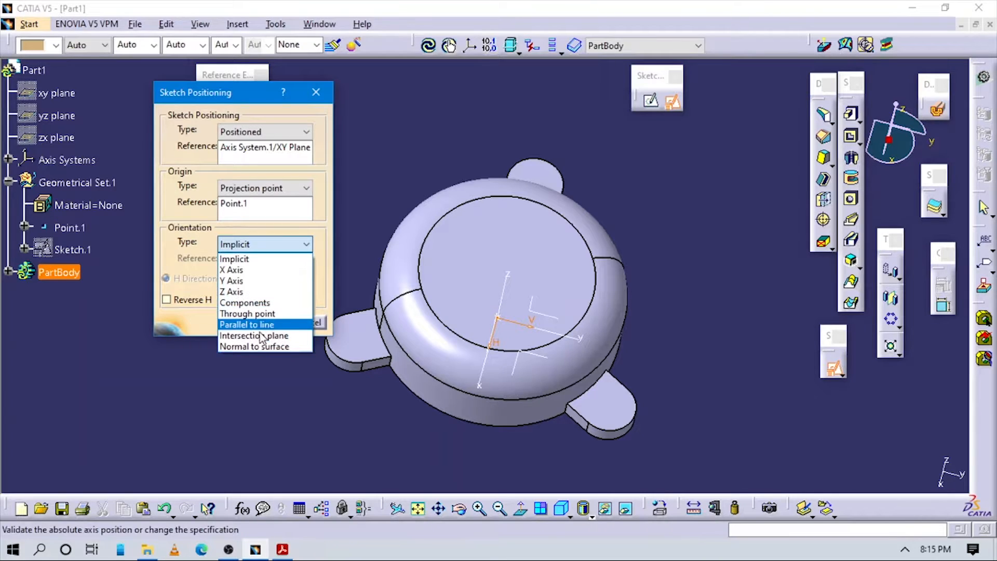
pyautogui.click(247, 324)
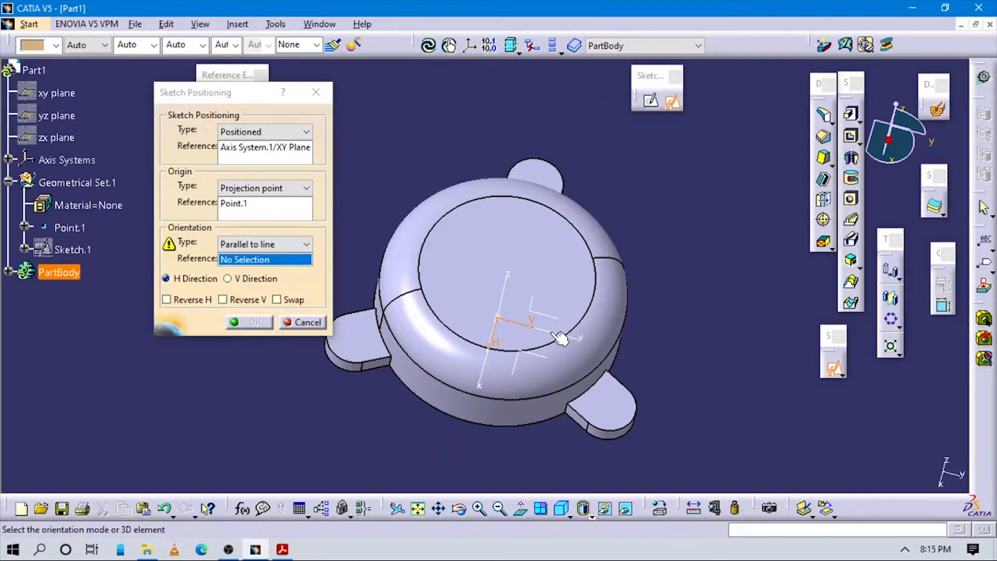
pyautogui.click(552, 333)
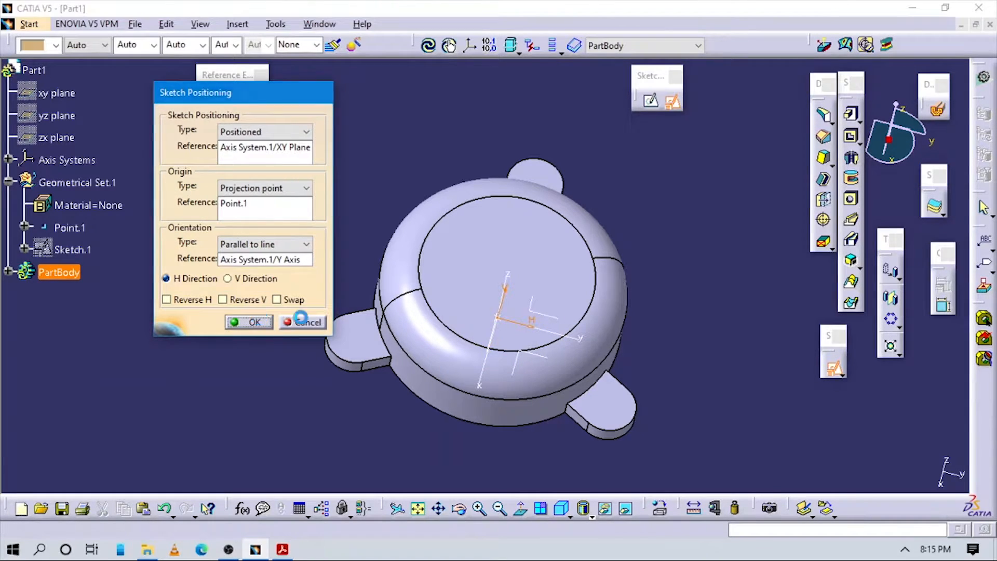
pyautogui.click(301, 320)
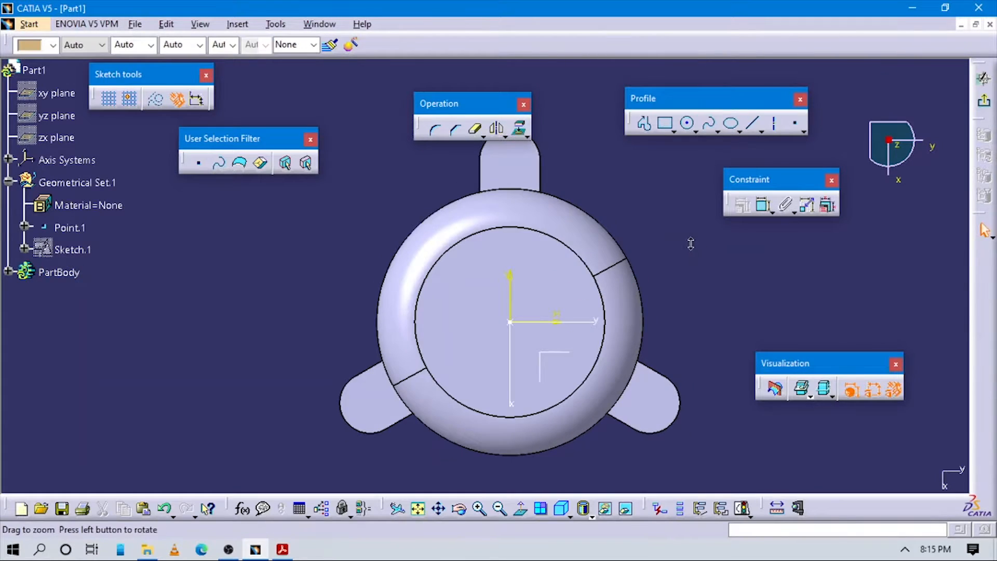
# Sketch a vertical elongated hole beside the V axis, about 48 mm between centres with a radius of about 2.3 mm.
pyautogui.click(674, 130)
pyautogui.click(760, 143)
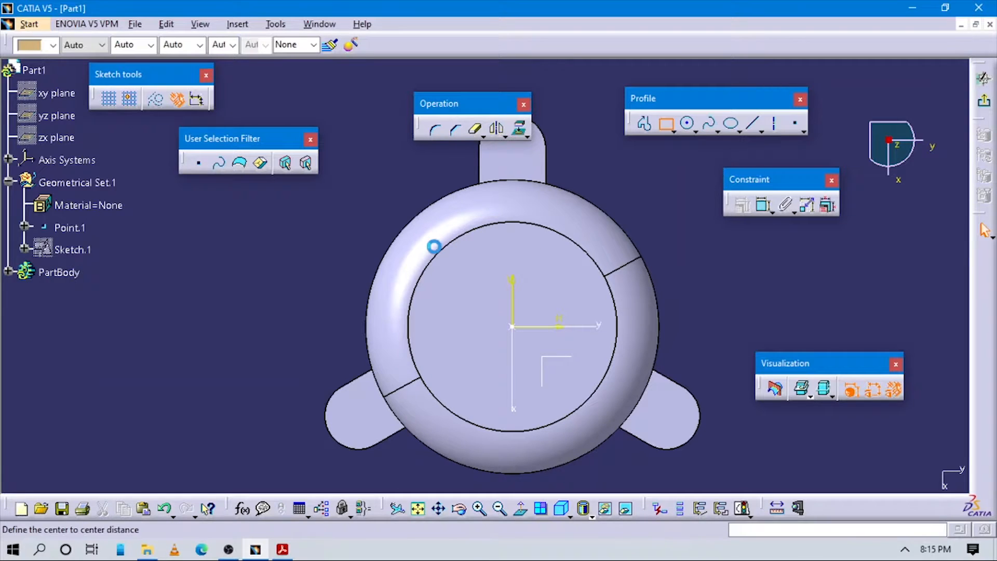
pyautogui.click(470, 234)
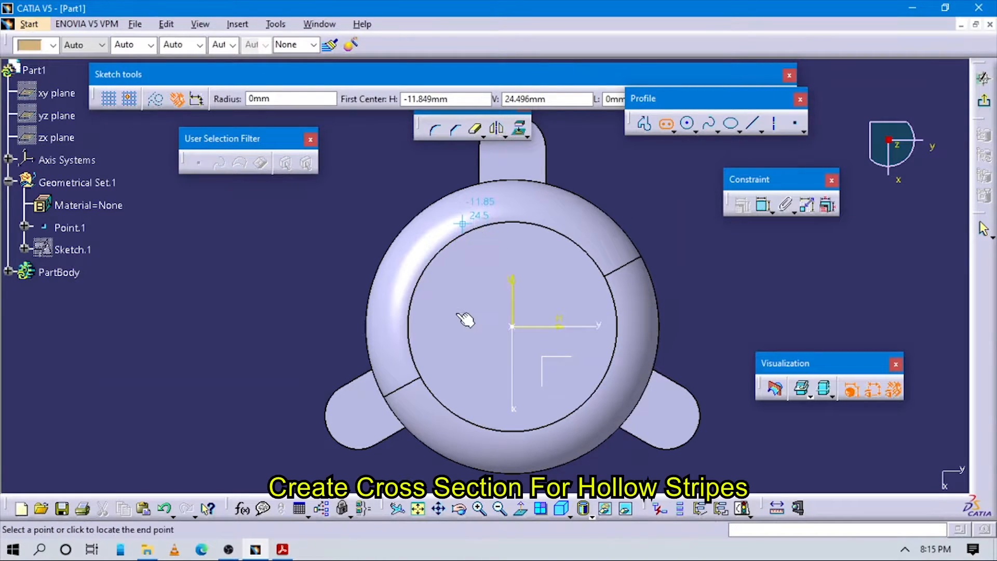
pyautogui.click(473, 431)
pyautogui.click(481, 414)
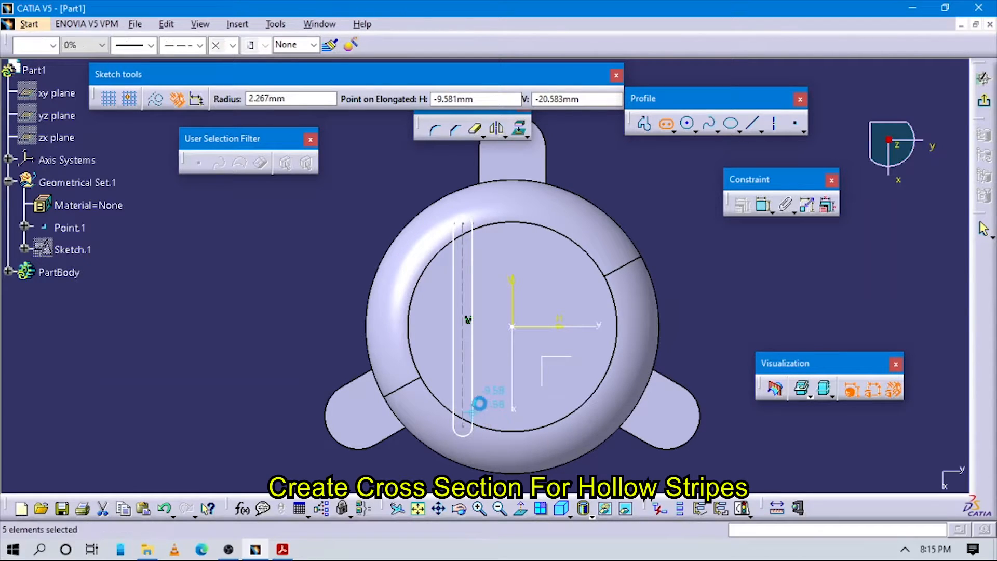
# Dimension the slot's centre-to-centre length and set it to 40 mm, as given in the PDF drawing.
pyautogui.hotkey('alt', 'Tab')
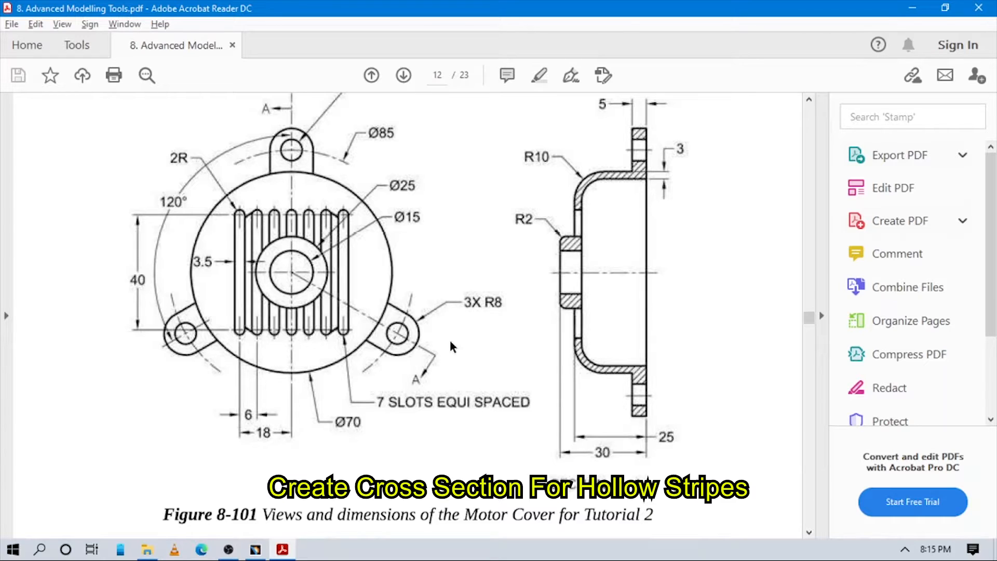
pyautogui.hotkey('alt', 'Tab')
pyautogui.click(763, 205)
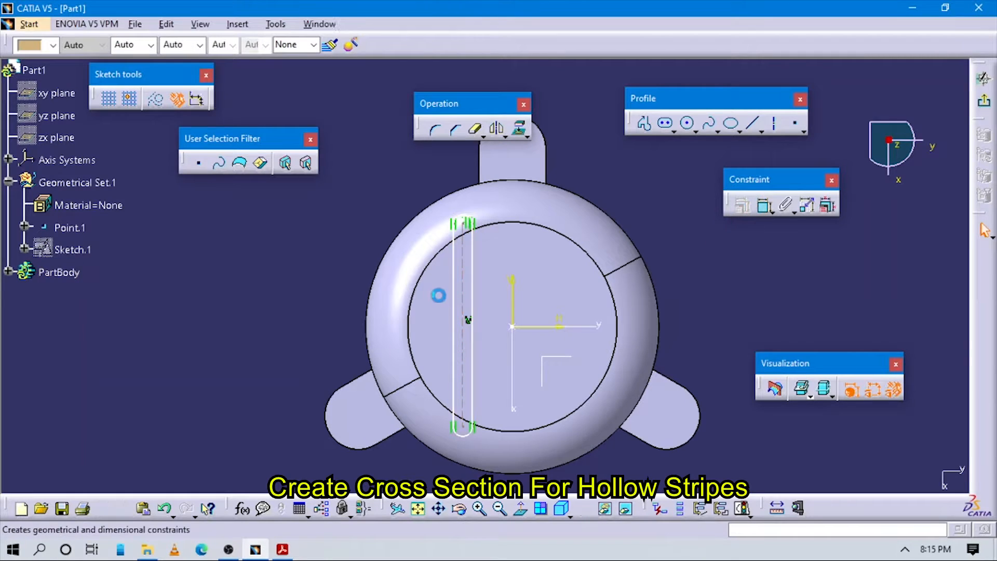
pyautogui.click(469, 267)
pyautogui.click(263, 290)
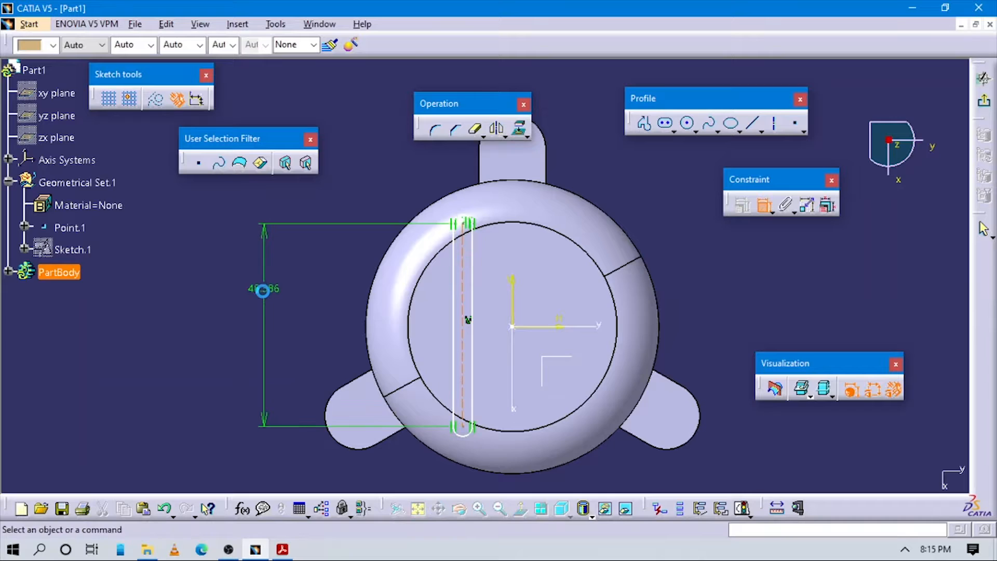
pyautogui.doubleClick(263, 290)
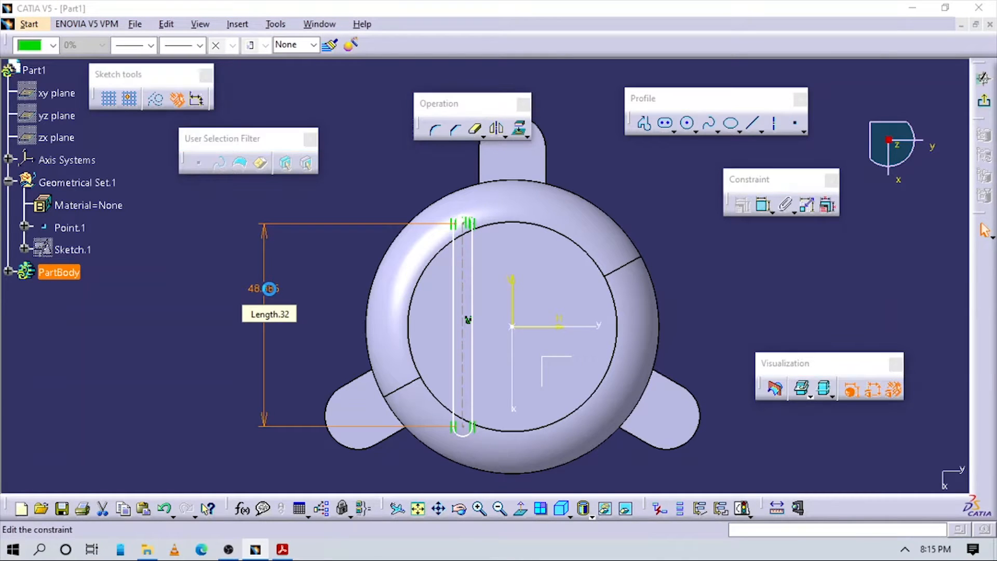
pyautogui.hotkey('alt', 'Tab')
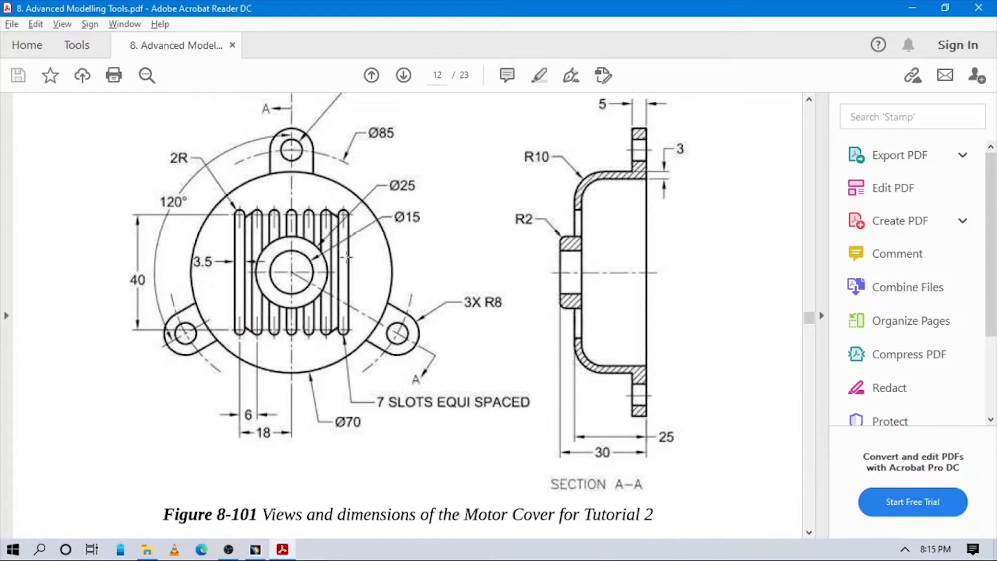
pyautogui.hotkey('alt', 'Tab')
pyautogui.hotkey('alt', 'Tab')
pyautogui.hotkey('alt', 'Tab')
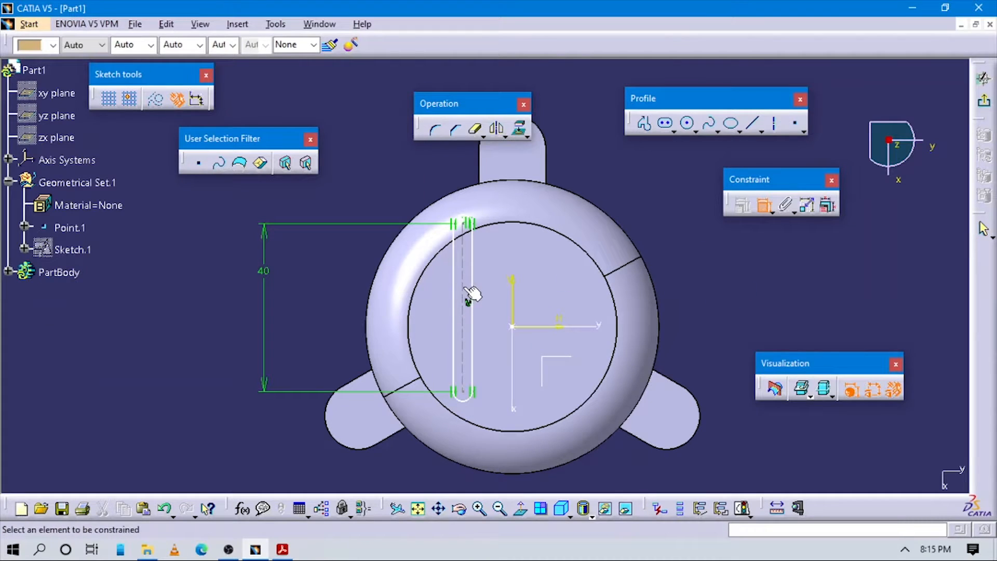
# Dimension the distance between the slot's two straight sides and set it to 3.5 mm.
pyautogui.click(469, 291)
pyautogui.click(471, 291)
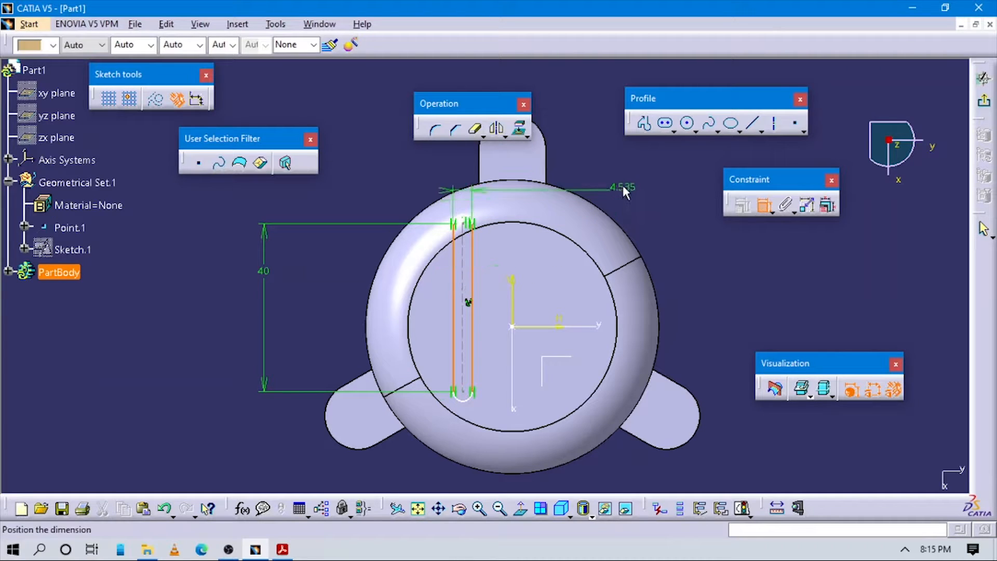
pyautogui.click(626, 185)
pyautogui.doubleClick(628, 182)
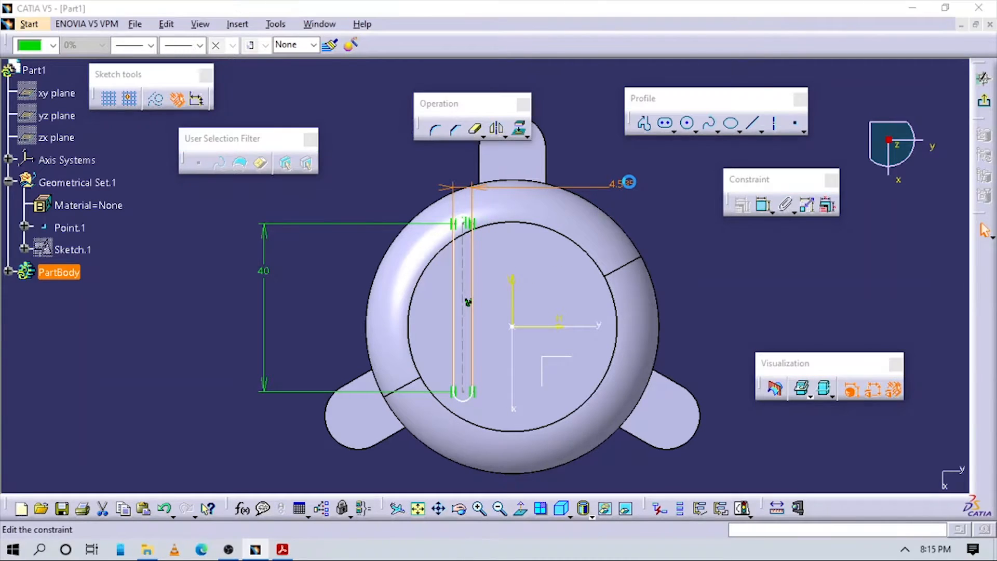
pyautogui.write('3.5')
pyautogui.press('Return')
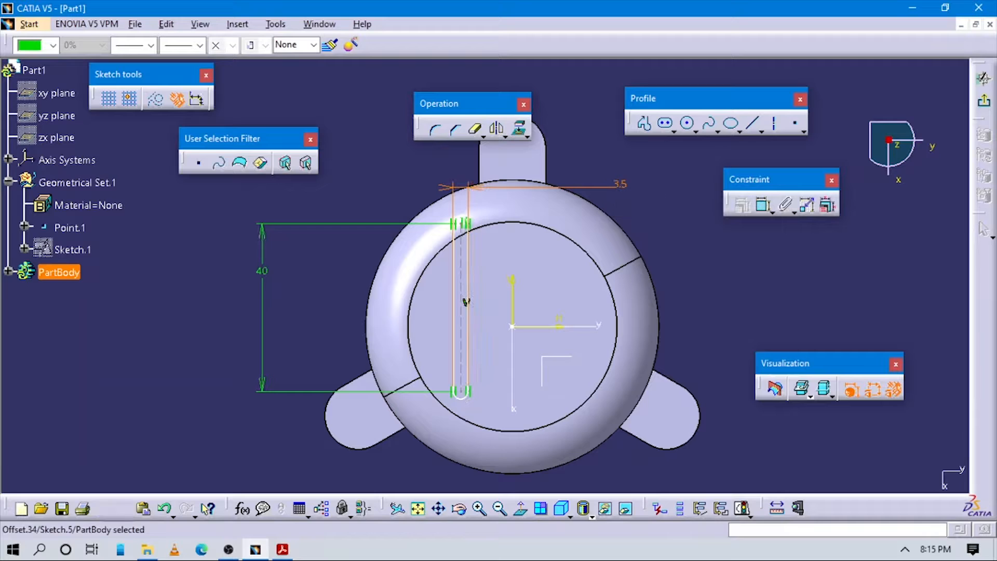
pyautogui.click(788, 331)
# Constrain the slot's two end arcs symmetrically about the sketch's H axis, consulting the PDF drawing for the slot's location.
pyautogui.hotkey('alt', 'Tab')
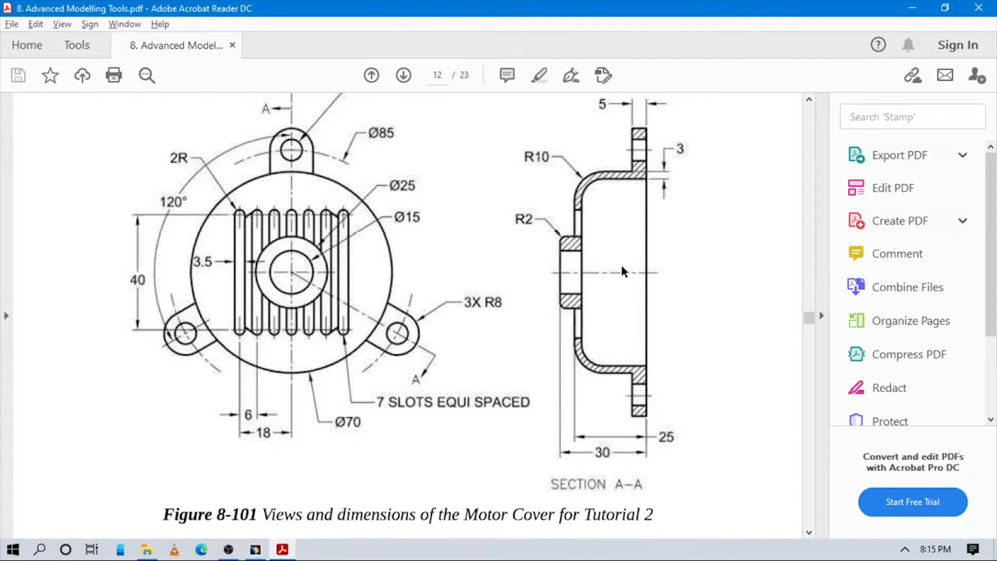
pyautogui.hotkey('alt', 'Tab')
pyautogui.click(764, 205)
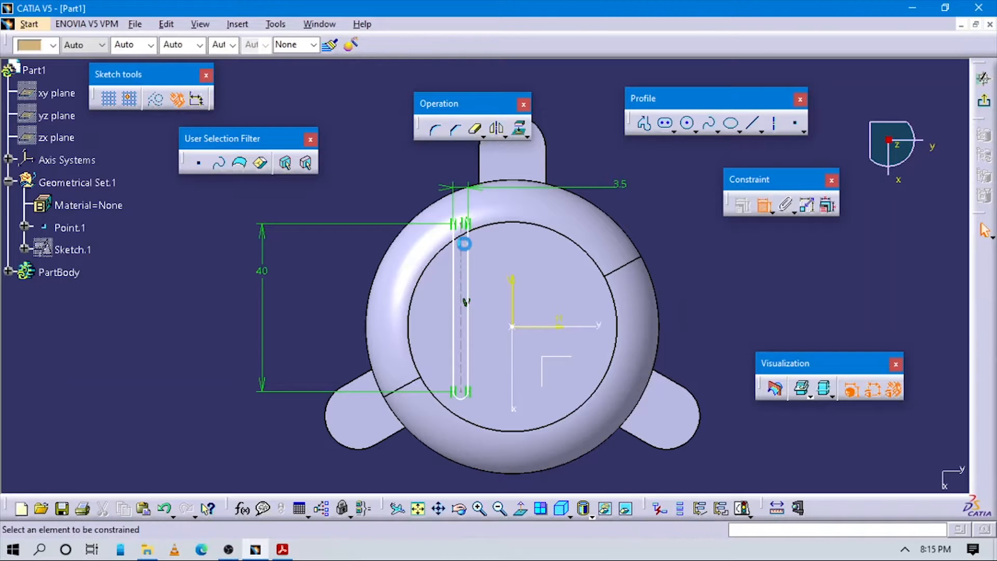
pyautogui.click(470, 228)
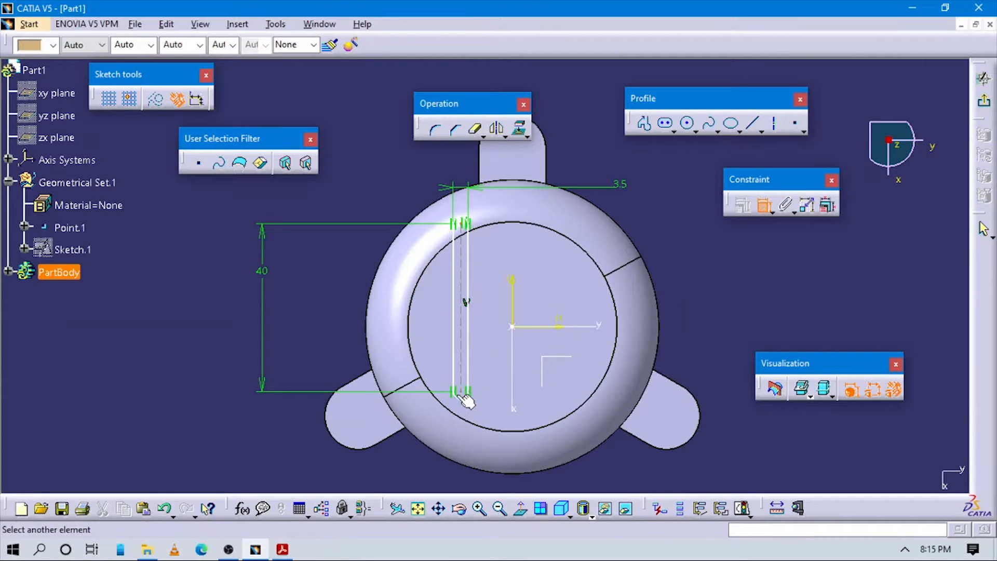
pyautogui.click(470, 397)
pyautogui.rightClick(710, 312)
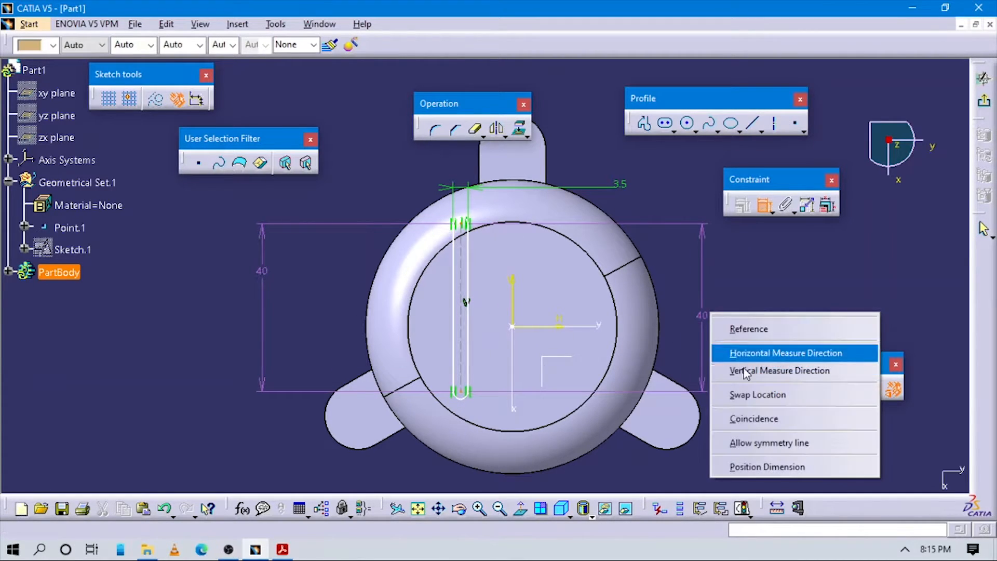
pyautogui.click(752, 445)
pyautogui.click(537, 327)
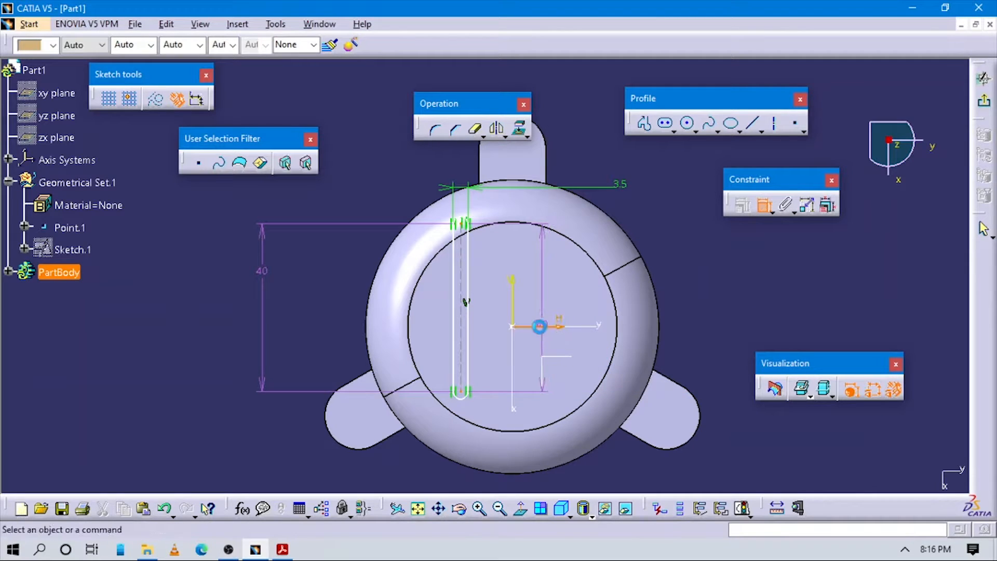
pyautogui.hotkey('alt', 'Tab')
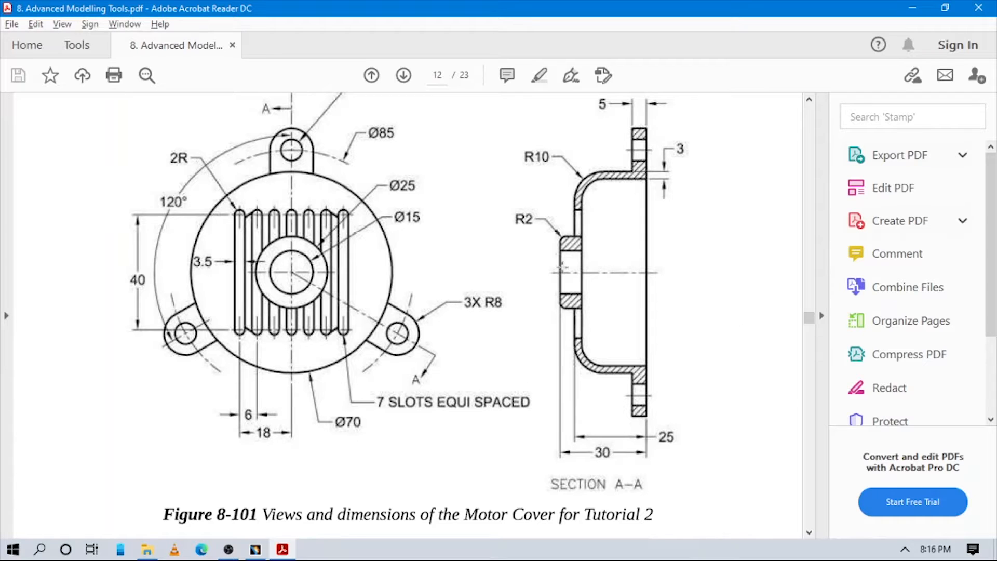
# Dimension the distance from the slot's centreline to the sketch's V axis and set it to 18 mm, as given in the PDF drawing.
pyautogui.scroll(-3, 385, 296)
pyautogui.scroll(3, 398, 299)
pyautogui.hotkey('alt', 'Tab')
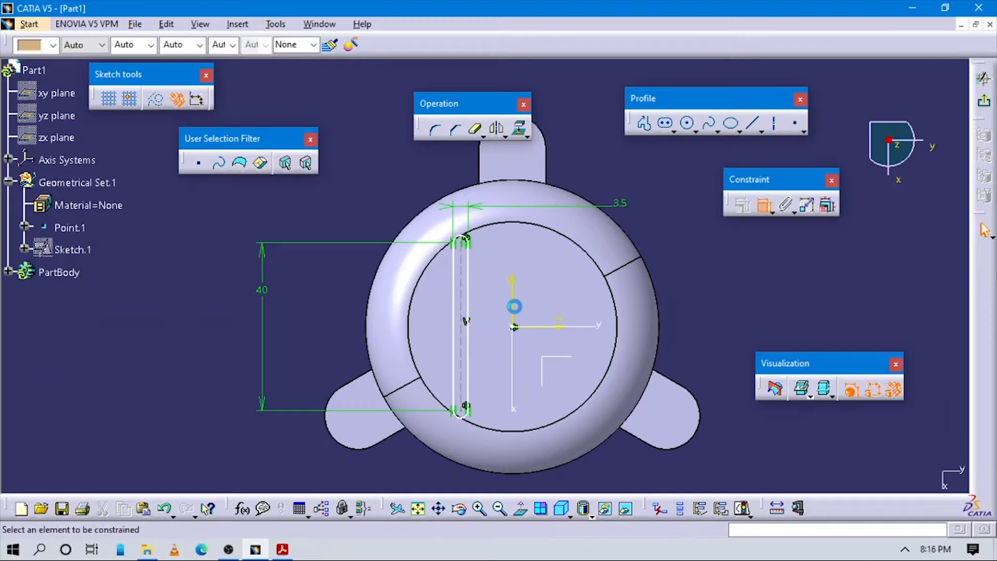
pyautogui.click(515, 295)
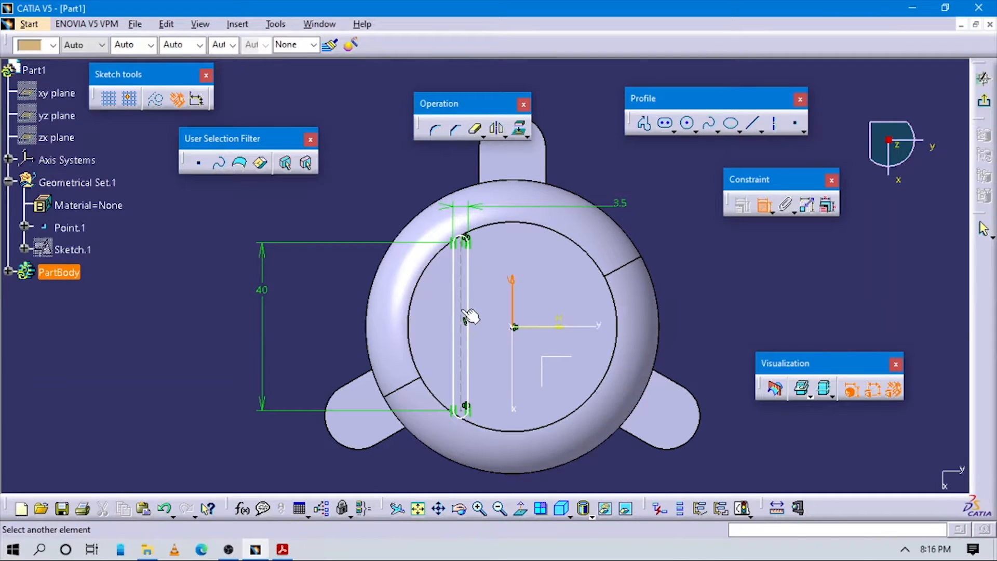
pyautogui.click(470, 310)
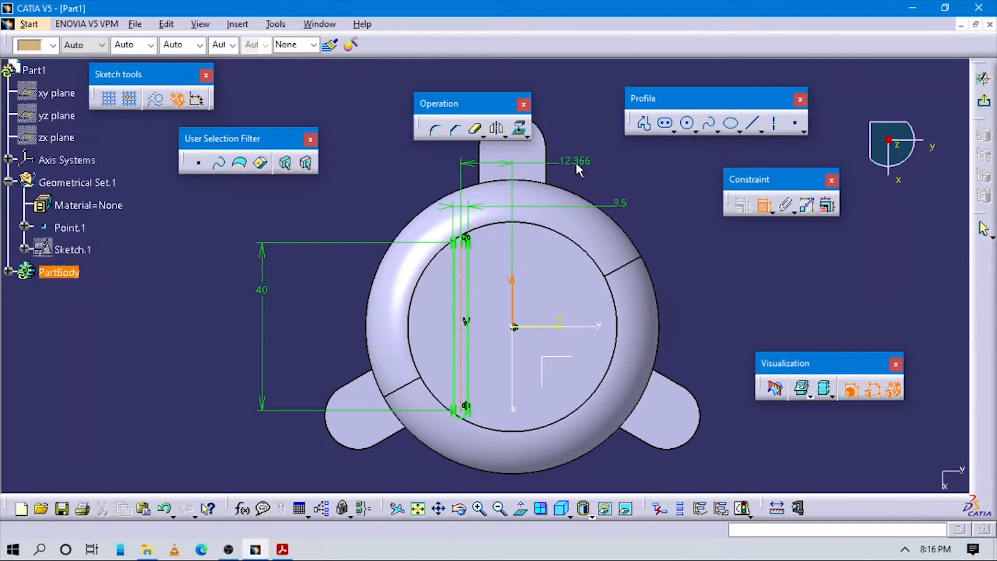
pyautogui.click(577, 160)
pyautogui.hotkey('alt', 'Tab')
pyautogui.hotkey('alt', 'Tab')
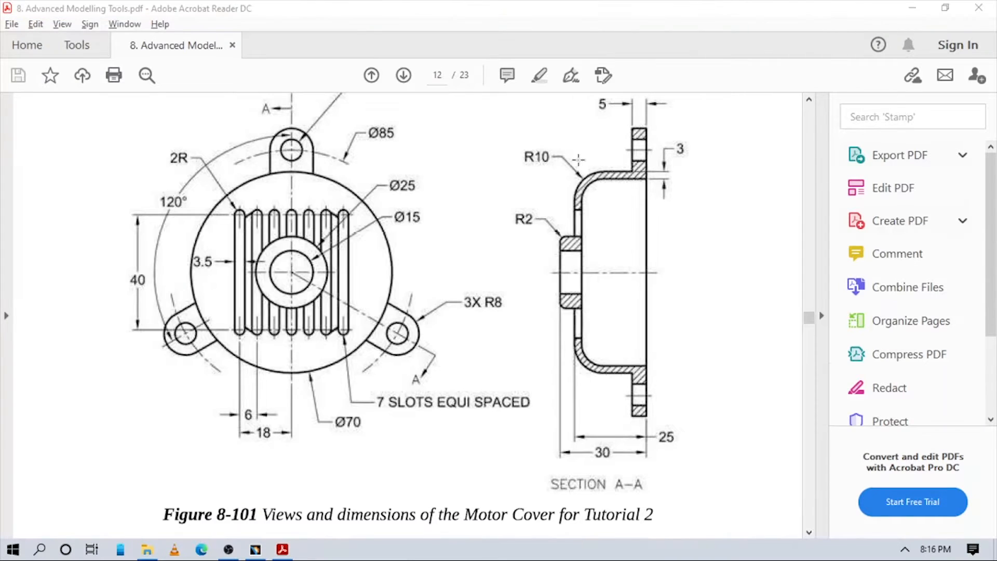
pyautogui.doubleClick(577, 160)
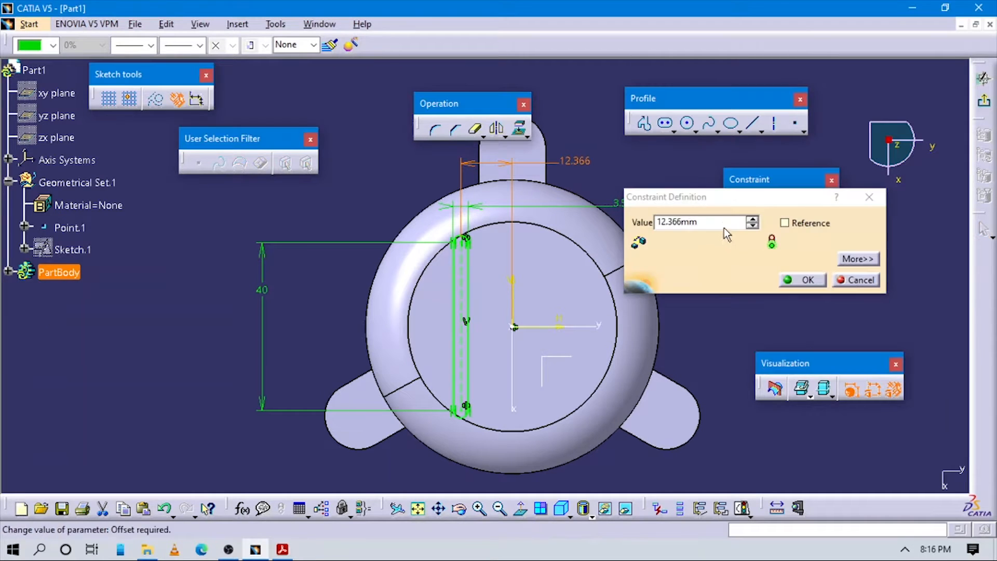
pyautogui.write('10')
pyautogui.press('Return')
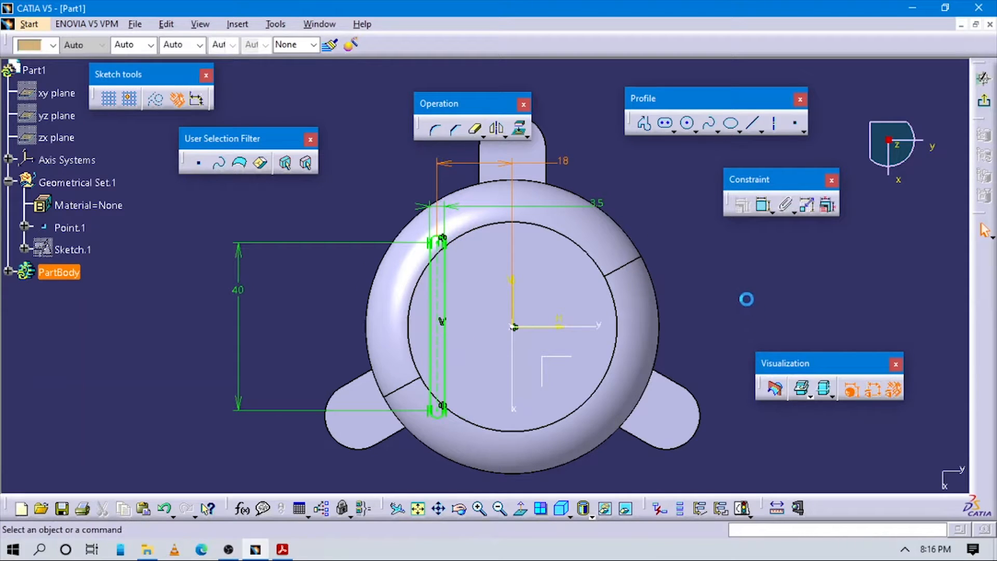
# Leave the slot sketch and cut it into the cover's top as a Pocket with the limit type Up to next.
pyautogui.hotkey('alt', 'Tab')
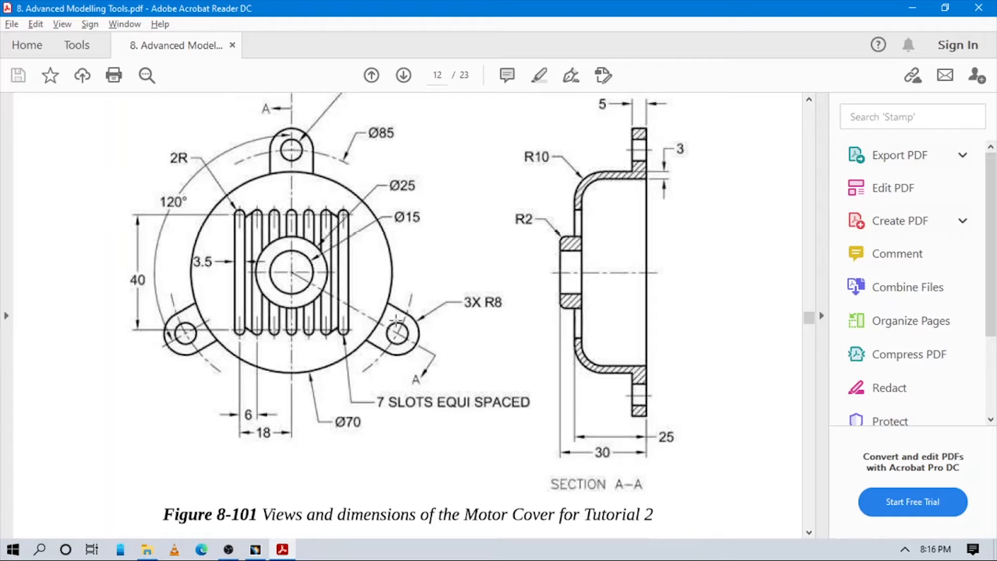
pyautogui.hotkey('alt', 'Tab')
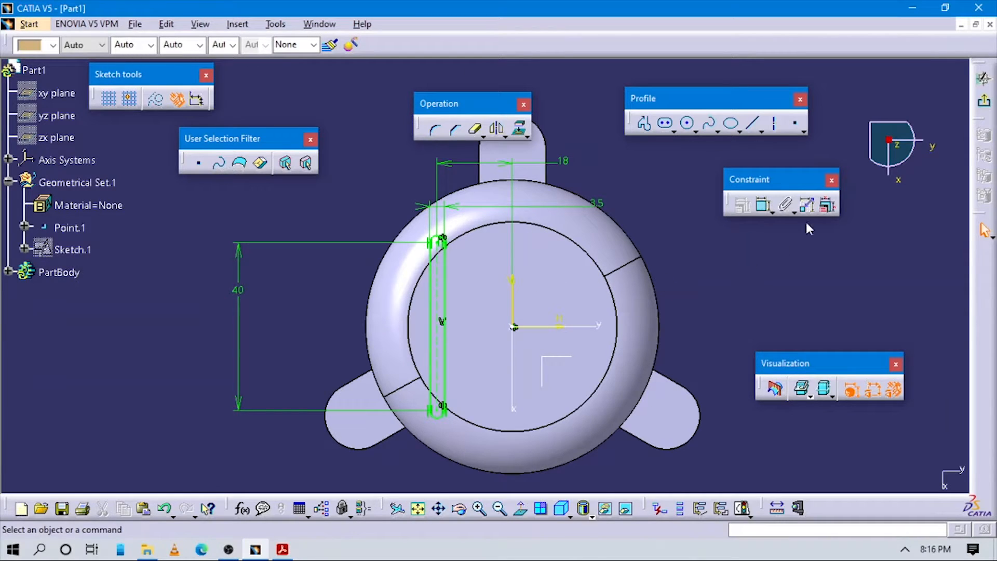
pyautogui.click(828, 206)
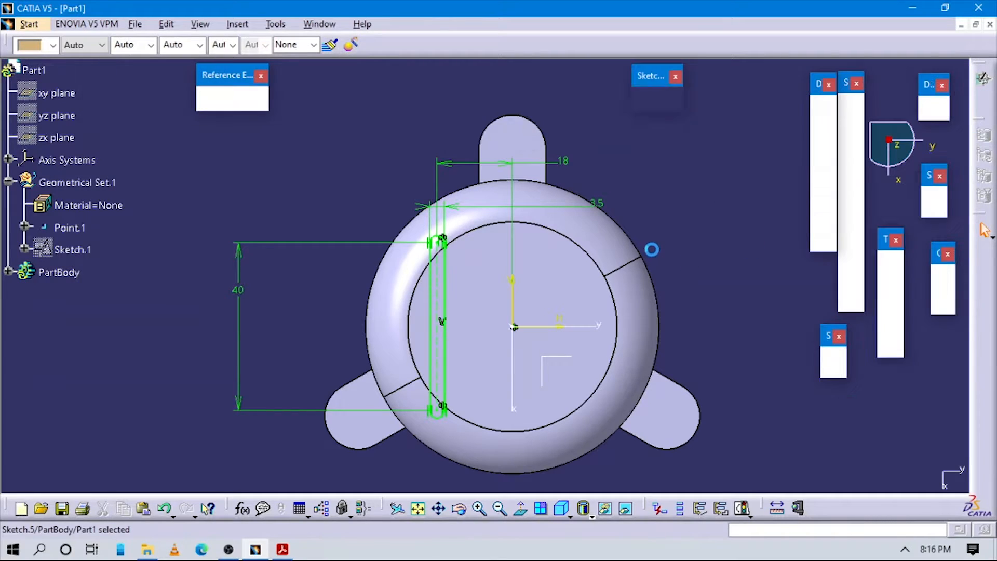
pyautogui.click(852, 137)
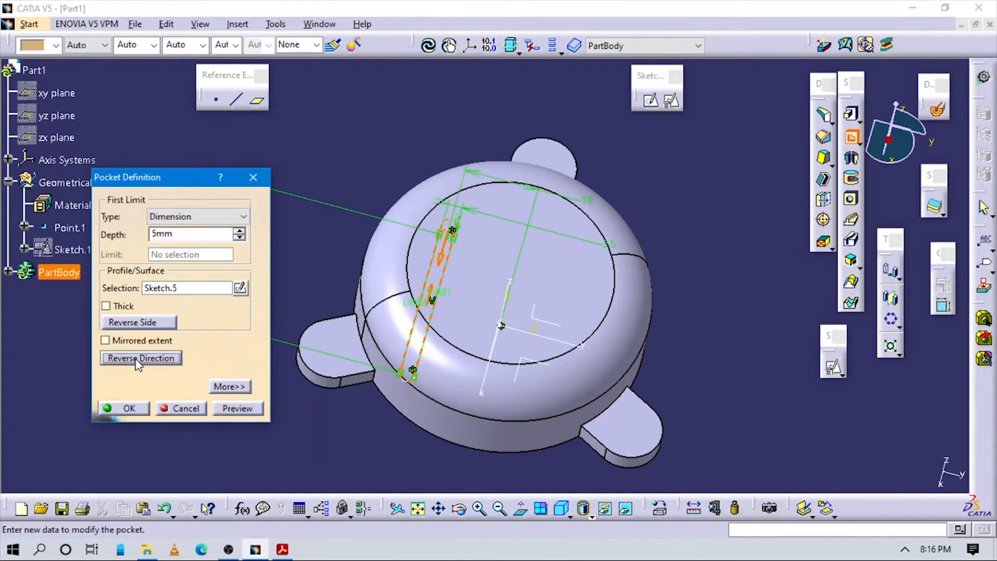
pyautogui.click(201, 217)
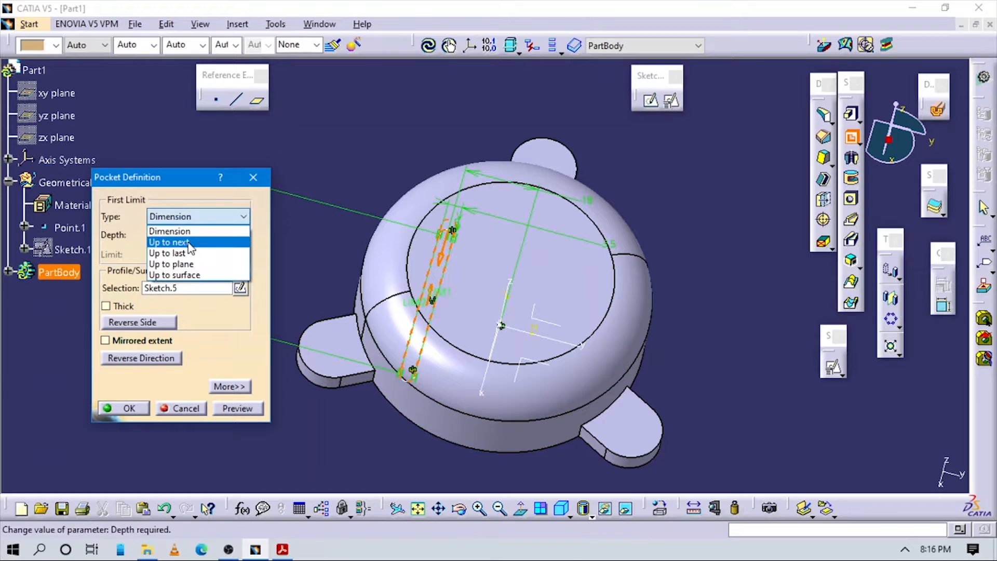
pyautogui.click(187, 242)
pyautogui.click(141, 407)
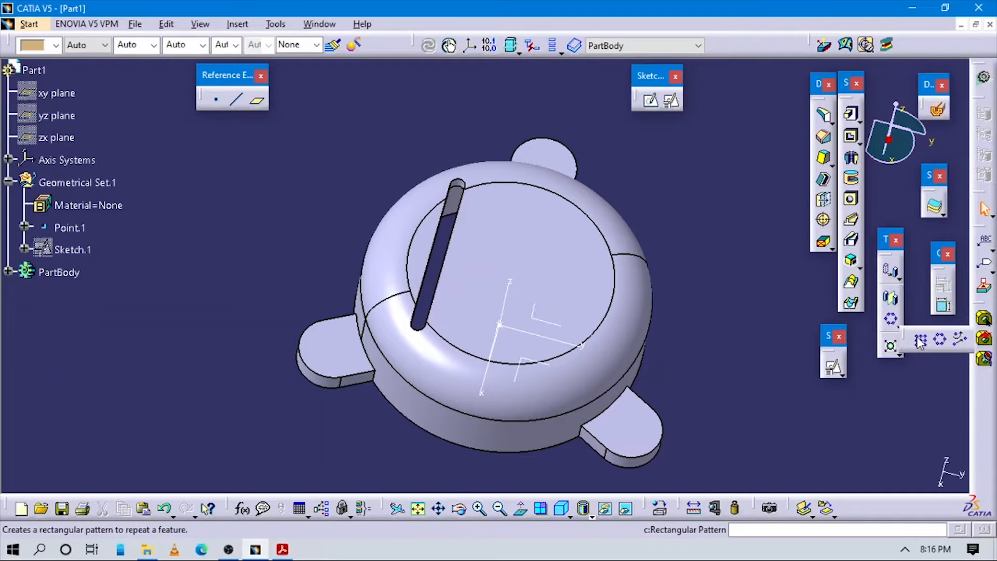
# Start a Rectangular Pattern of the slot pocket, using the axis system's Y axis as the first direction.
pyautogui.click(891, 322)
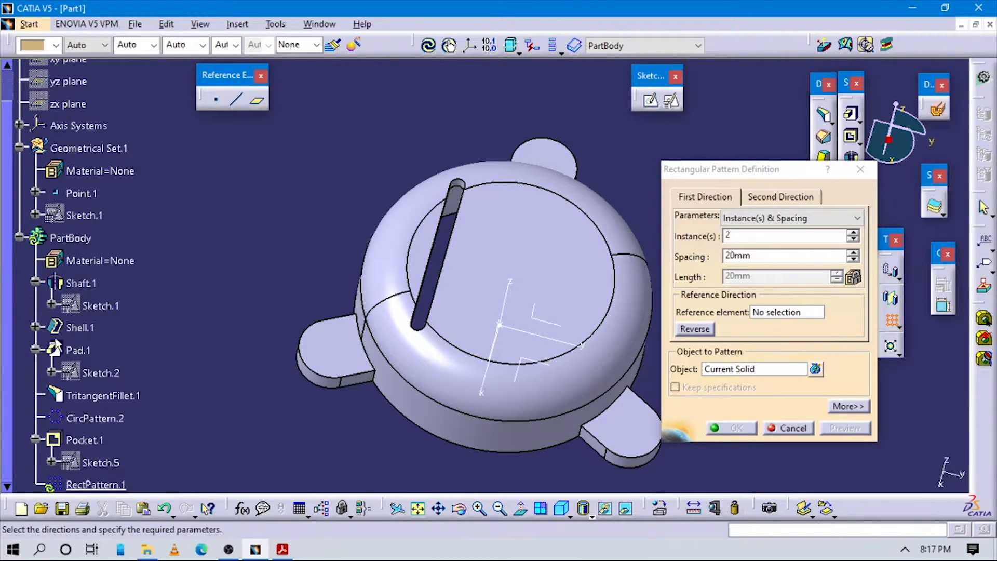
pyautogui.scroll(-2, 56, 345)
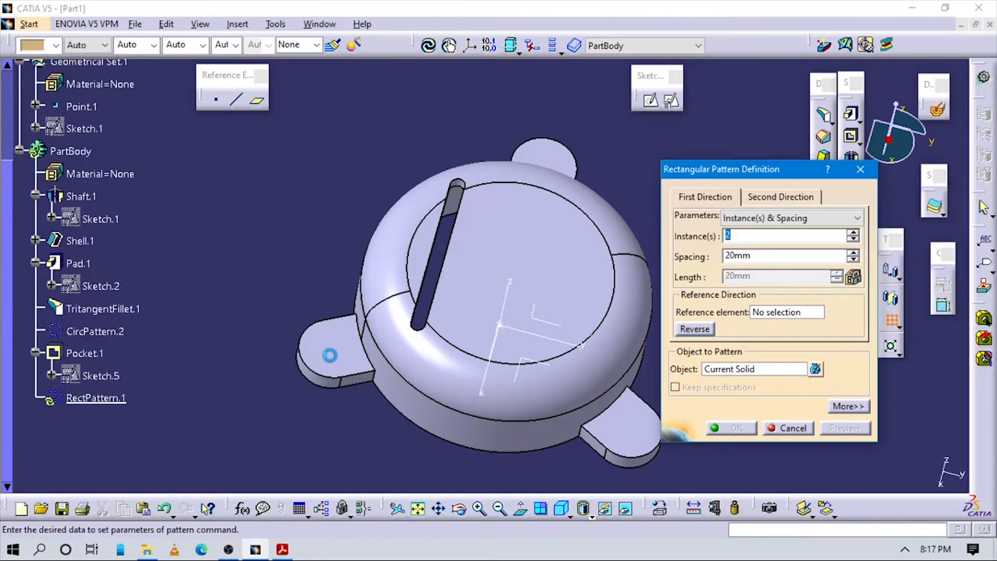
pyautogui.click(747, 368)
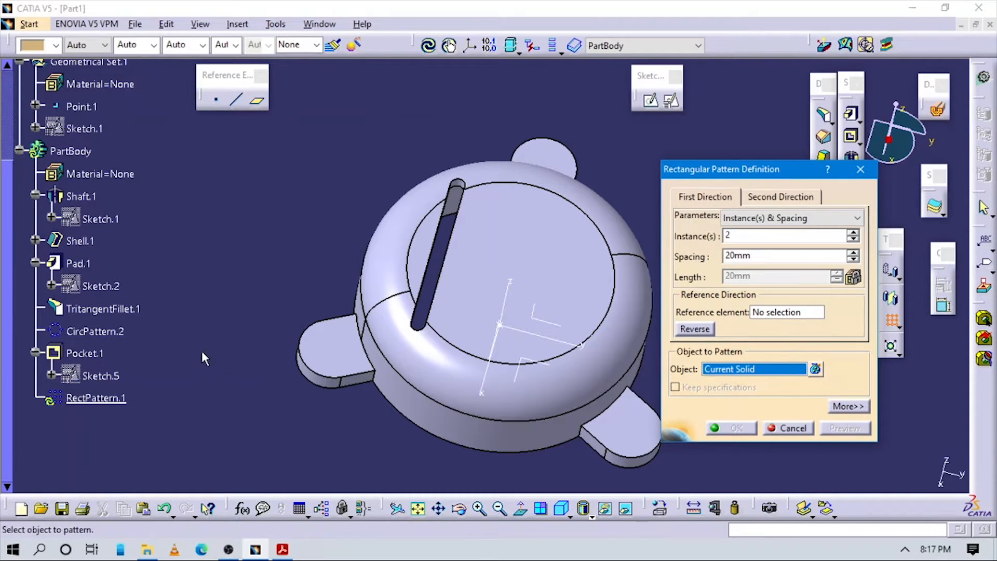
pyautogui.click(100, 353)
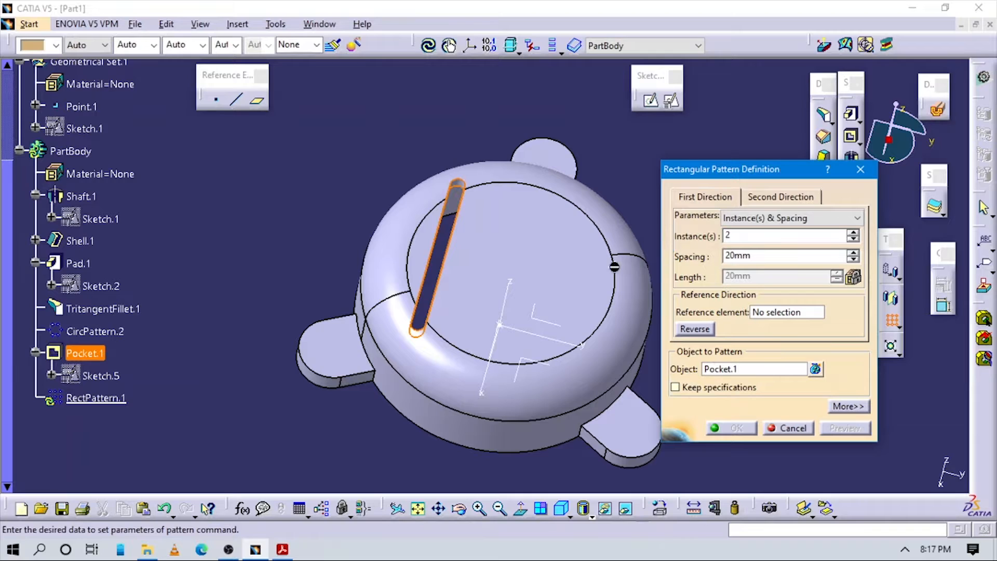
pyautogui.moveTo(614, 267); pyautogui.dragTo(519, 285, button='middle')
pyautogui.click(777, 312)
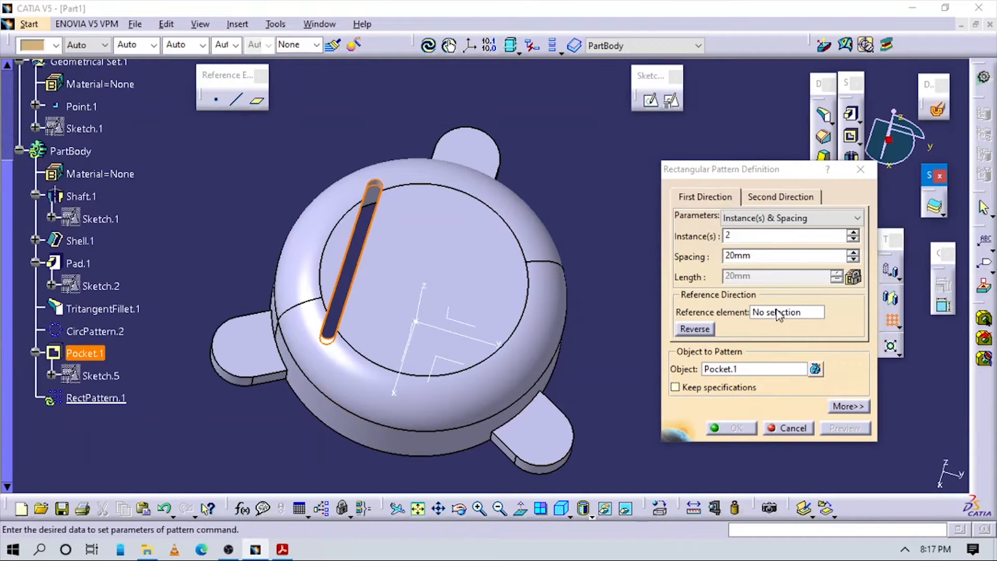
pyautogui.click(457, 334)
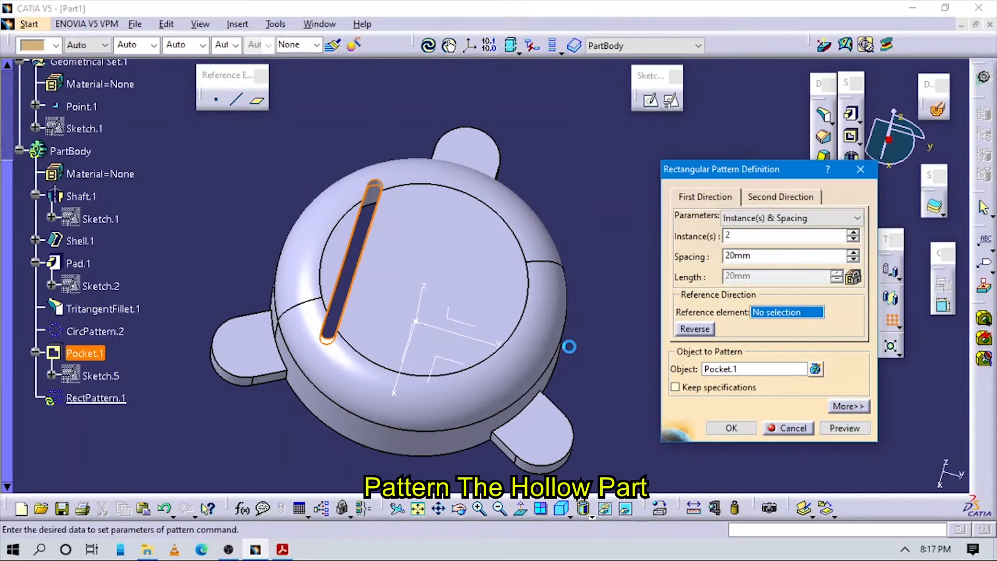
# Set the slot pattern to 6 instances with 6 mm spacing, consulting the PDF drawing, and preview it.
pyautogui.moveTo(750, 235); pyautogui.dragTo(697, 249)
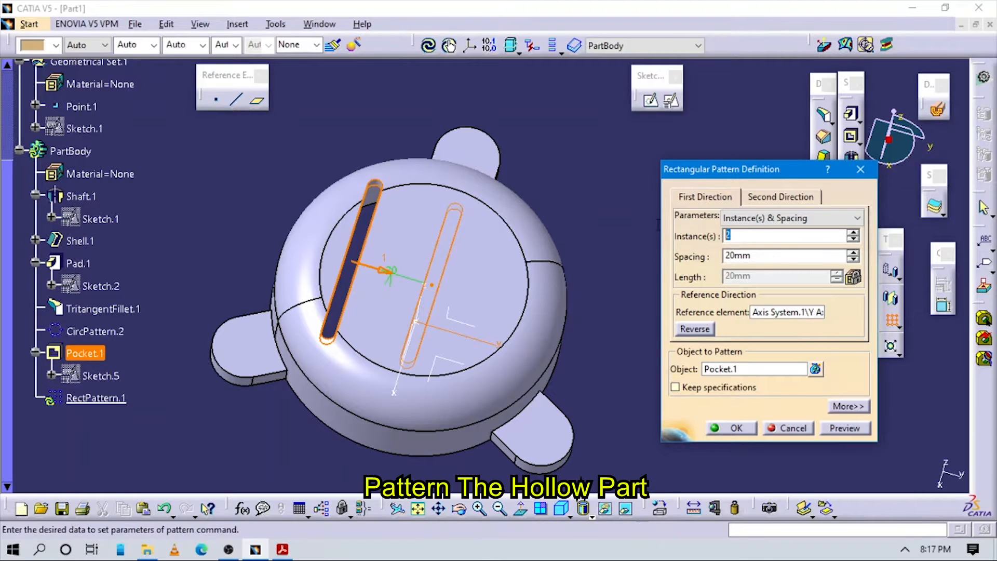
pyautogui.hotkey('alt', 'Tab')
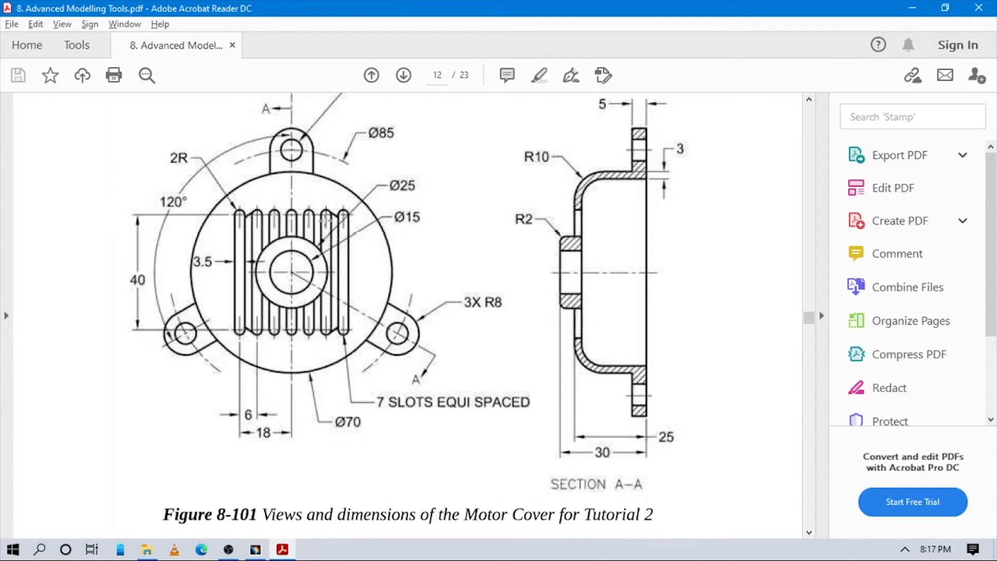
pyautogui.hotkey('alt', 'Tab')
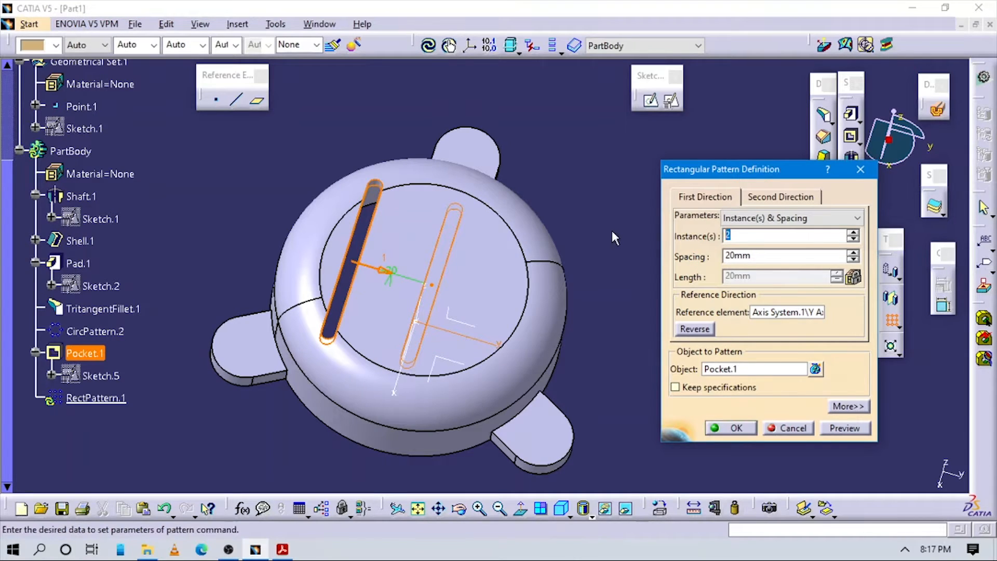
pyautogui.press('Tab')
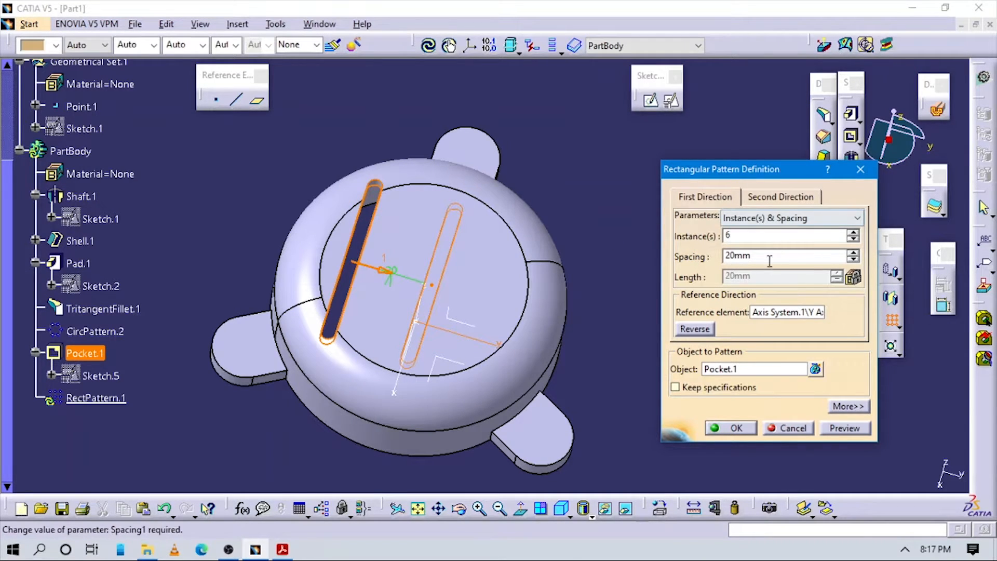
pyautogui.hotkey('alt', 'Tab')
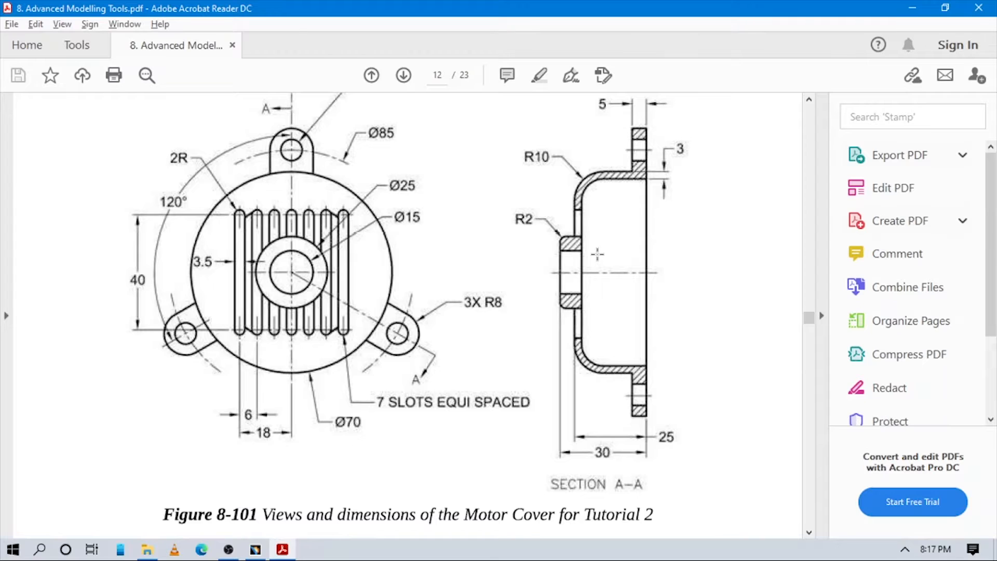
pyautogui.hotkey('alt', 'Tab')
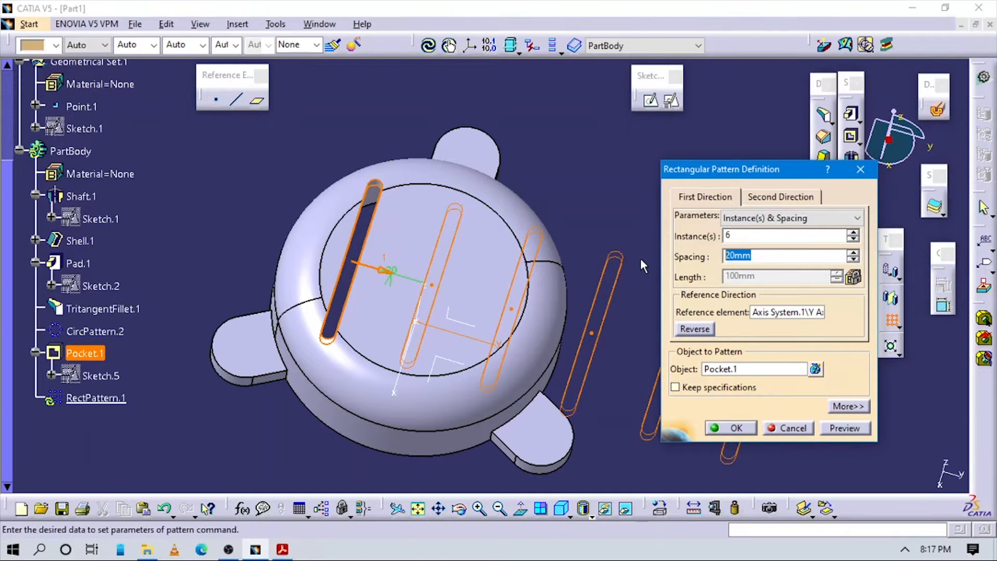
pyautogui.write('6')
pyautogui.click(834, 424)
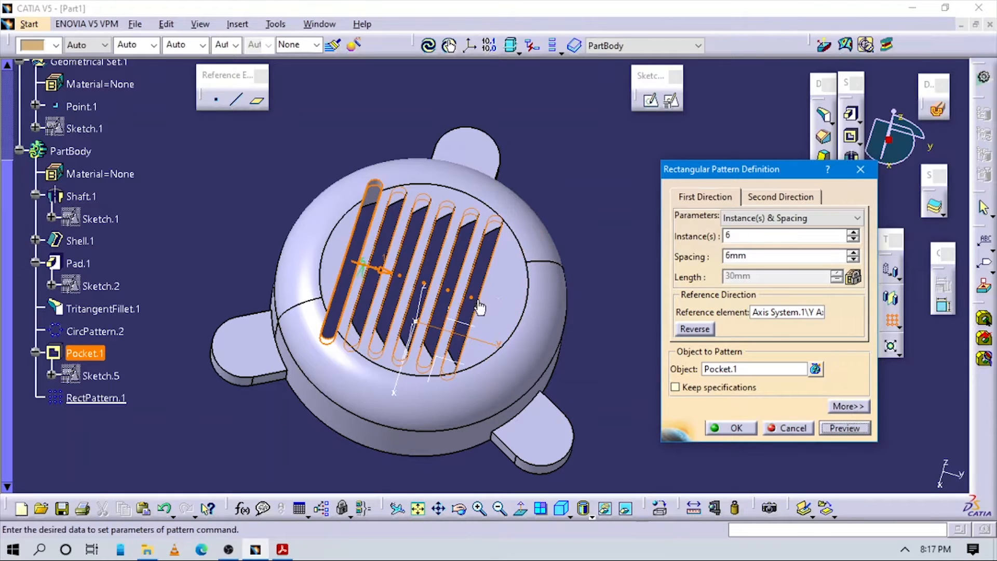
# Set the slot pattern to 7 instances, compare its preview with the PDF drawing, and create the pattern.
pyautogui.moveTo(480, 308); pyautogui.dragTo(408, 206, button='middle')
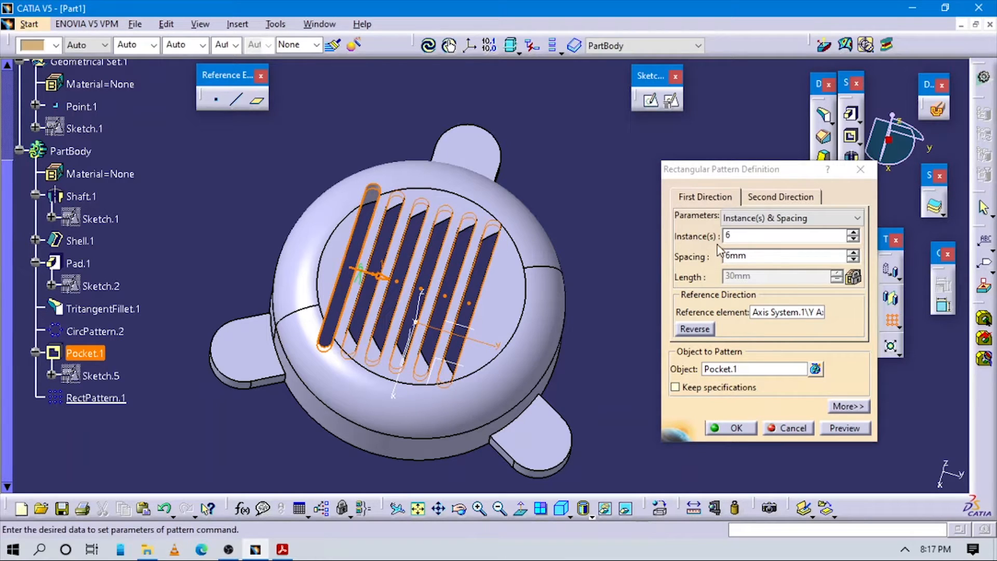
pyautogui.click(678, 234)
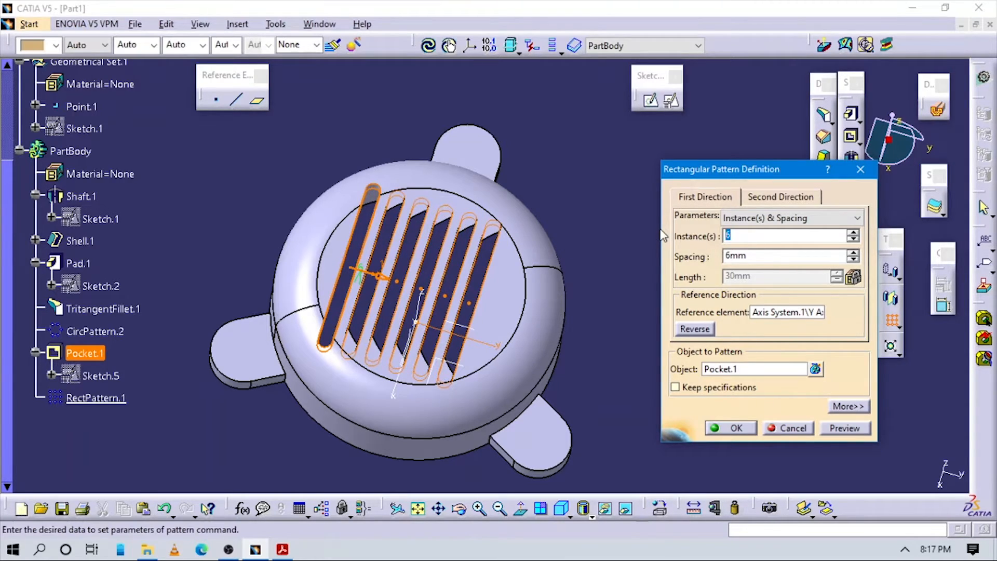
pyautogui.click(843, 428)
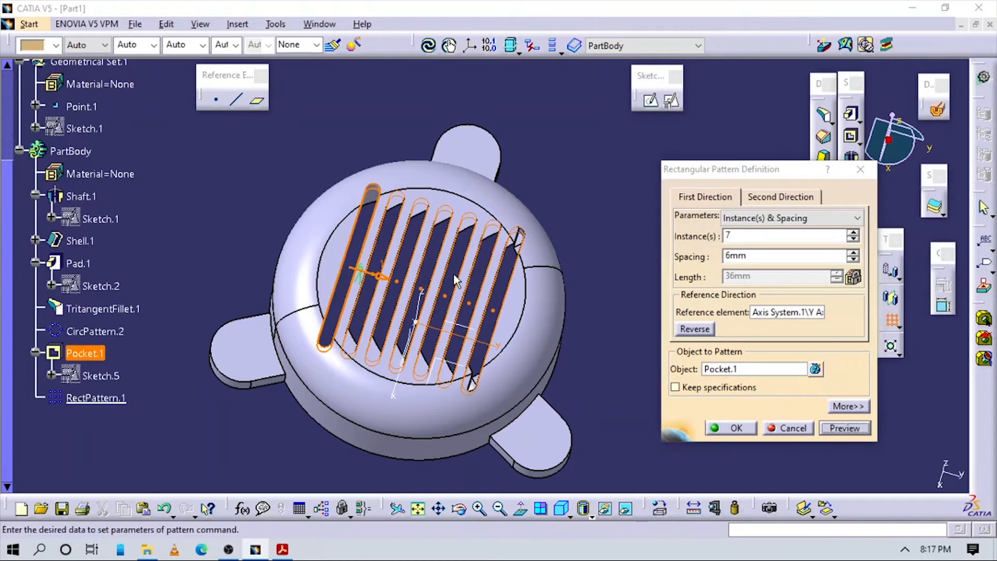
pyautogui.moveTo(448, 289); pyautogui.dragTo(325, 232, button='middle')
pyautogui.rightClick(325, 231)
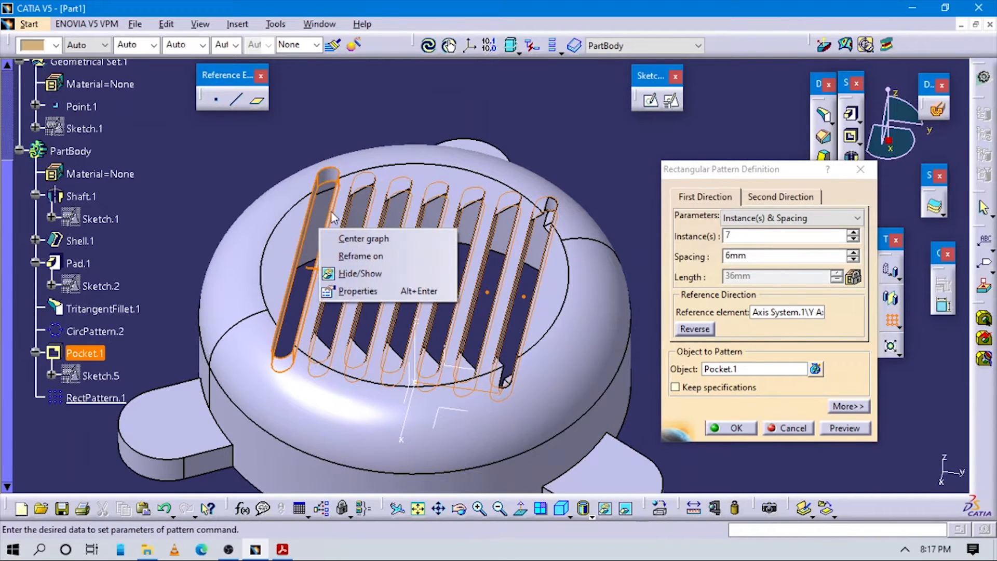
pyautogui.click(550, 162)
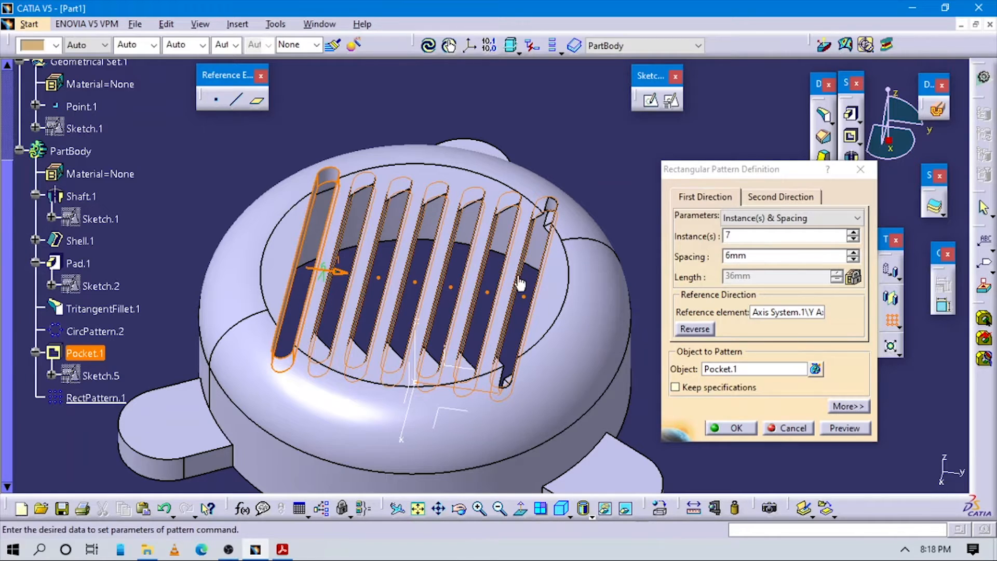
pyautogui.hotkey('alt', 'Tab')
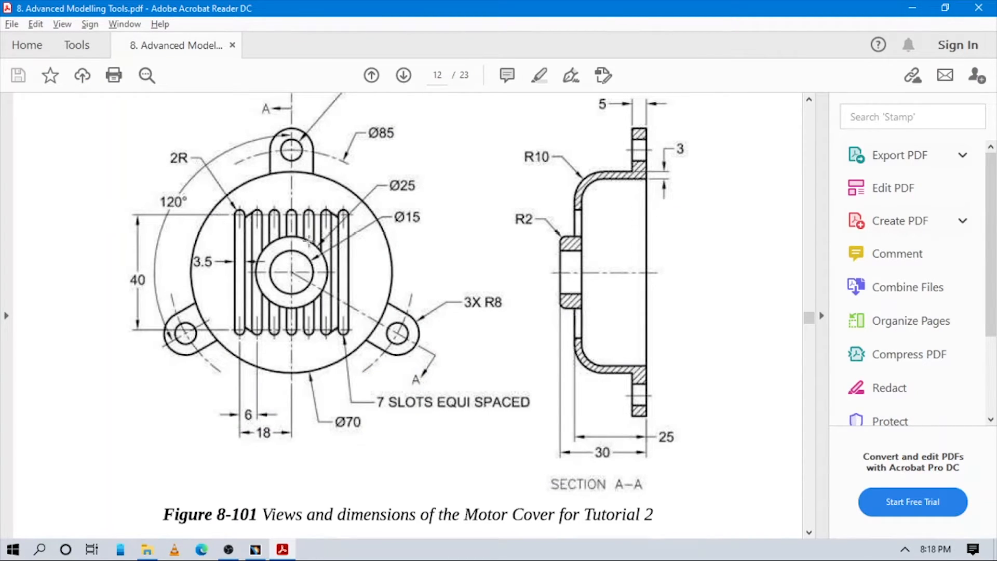
pyautogui.hotkey('alt', 'Tab')
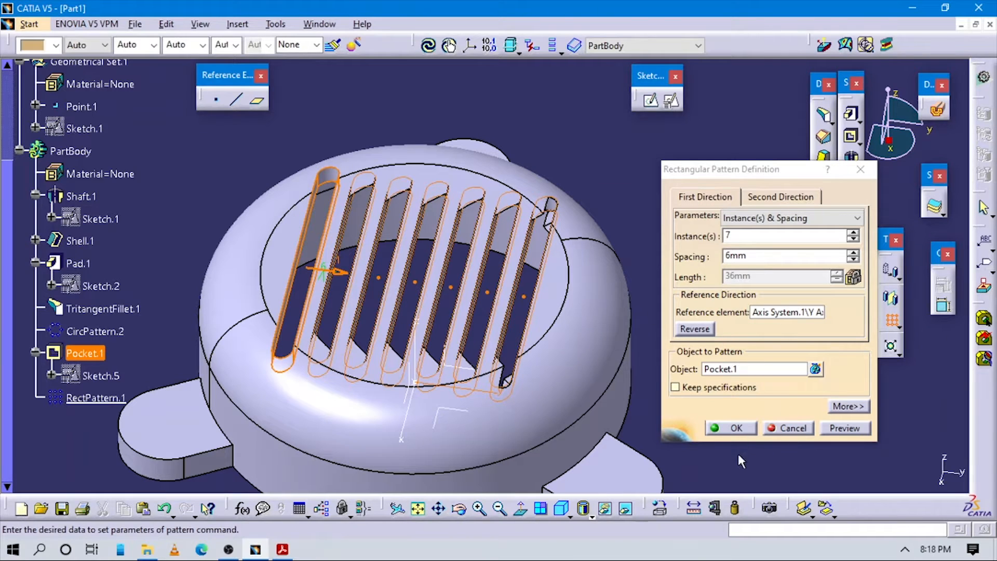
pyautogui.click(735, 429)
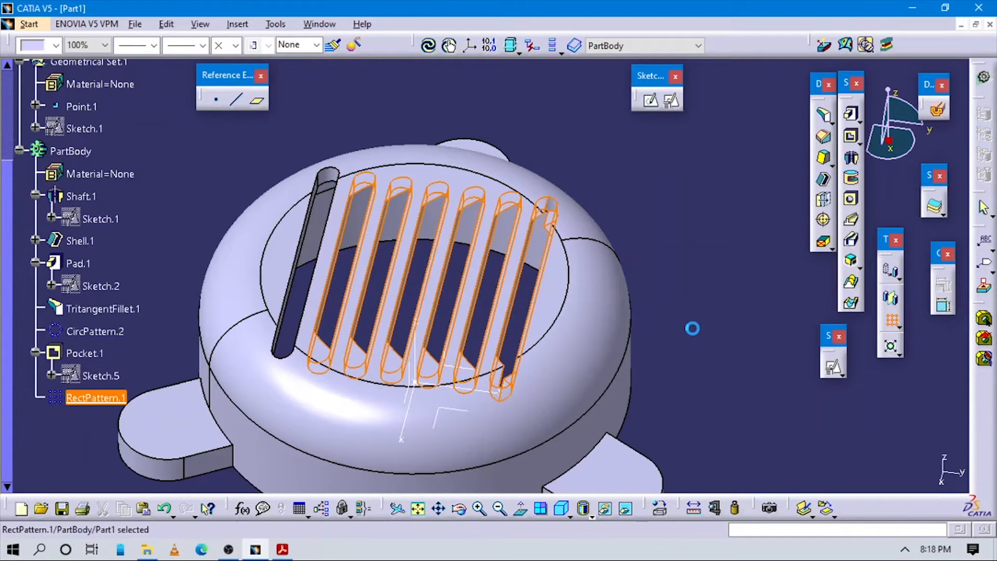
# Edit the first slot's pocket, changing its limit type to Dimension with a depth of 38 mm.
pyautogui.moveTo(410, 342); pyautogui.dragTo(267, 346, button='middle')
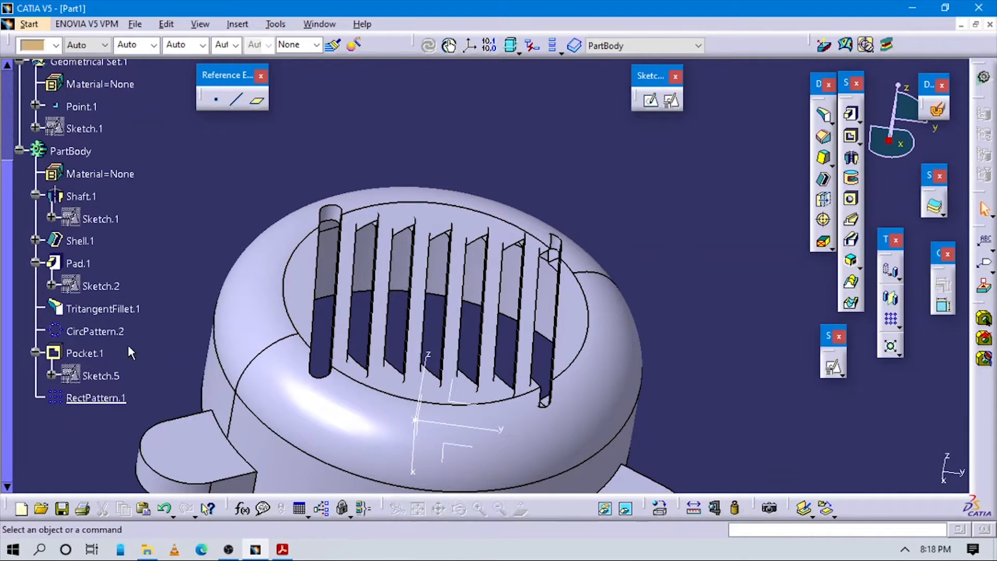
pyautogui.doubleClick(94, 355)
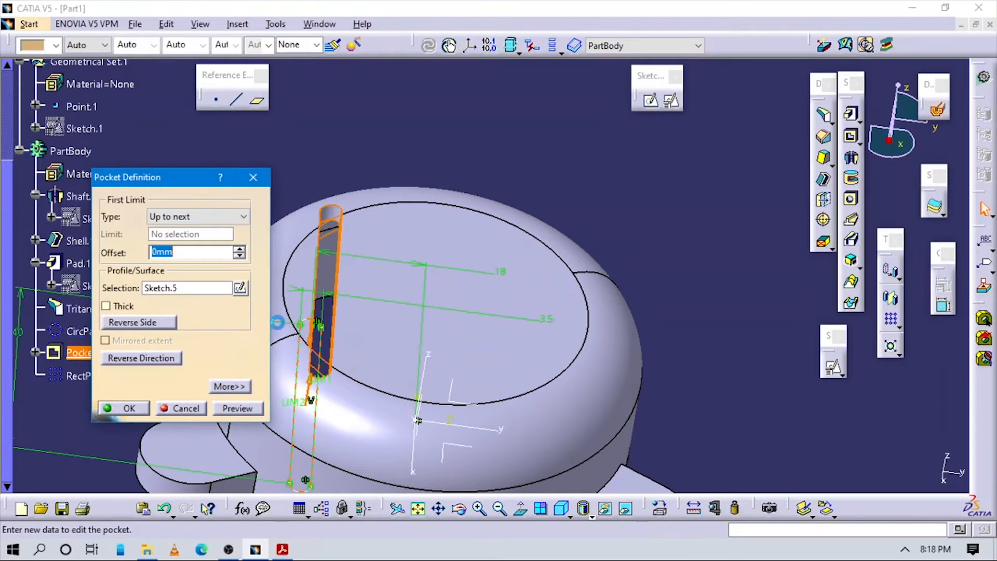
pyautogui.click(196, 216)
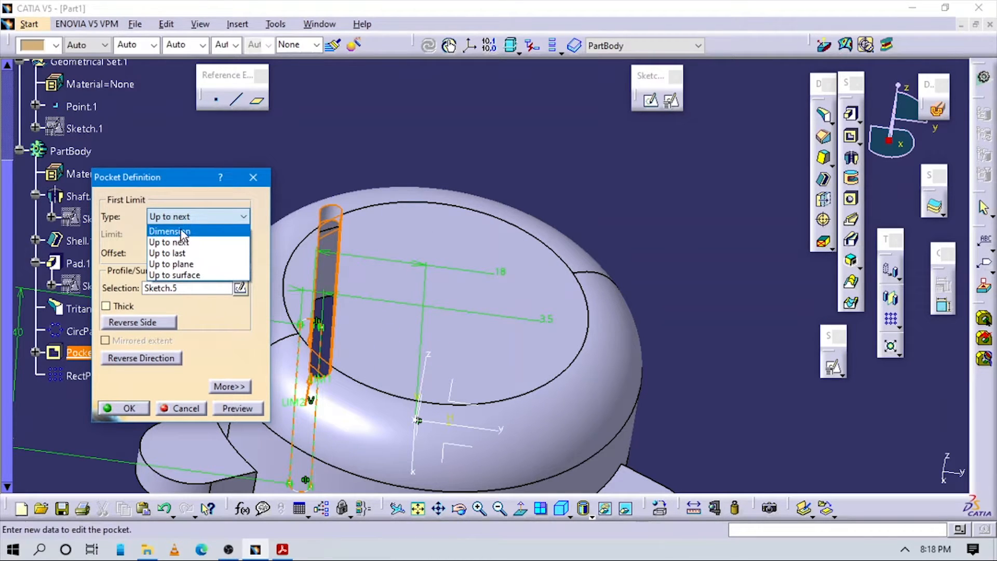
pyautogui.click(172, 227)
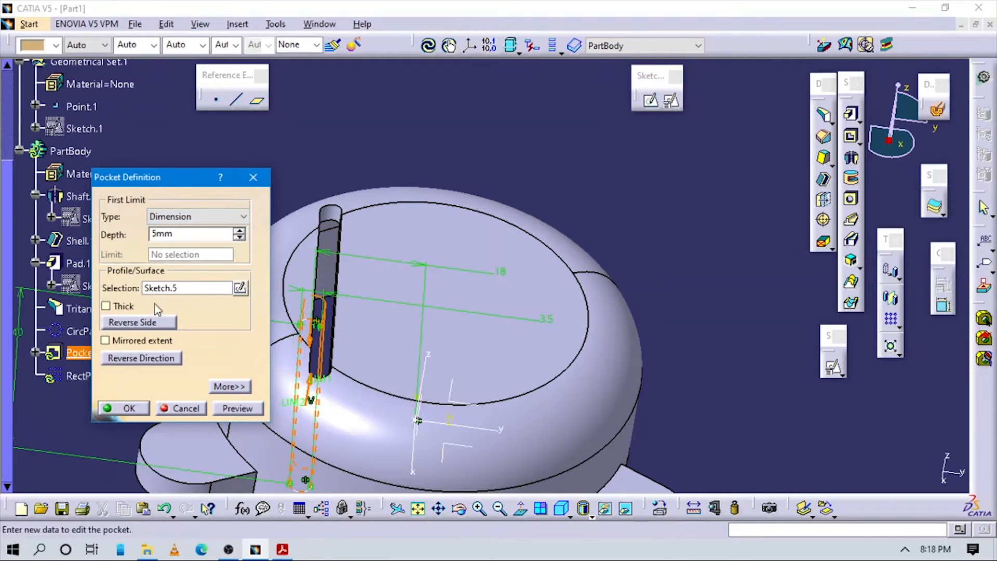
pyautogui.click(139, 359)
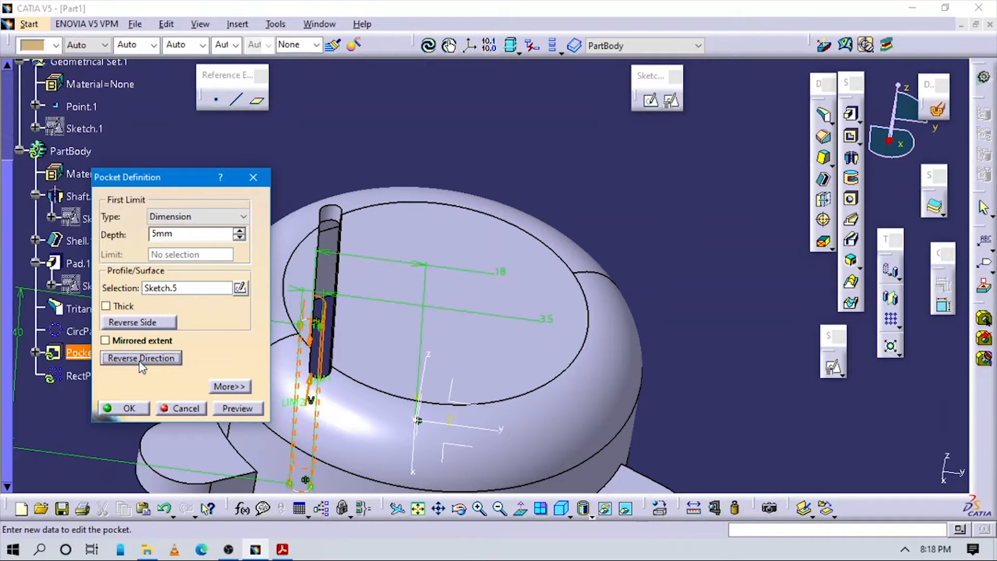
pyautogui.click(238, 230)
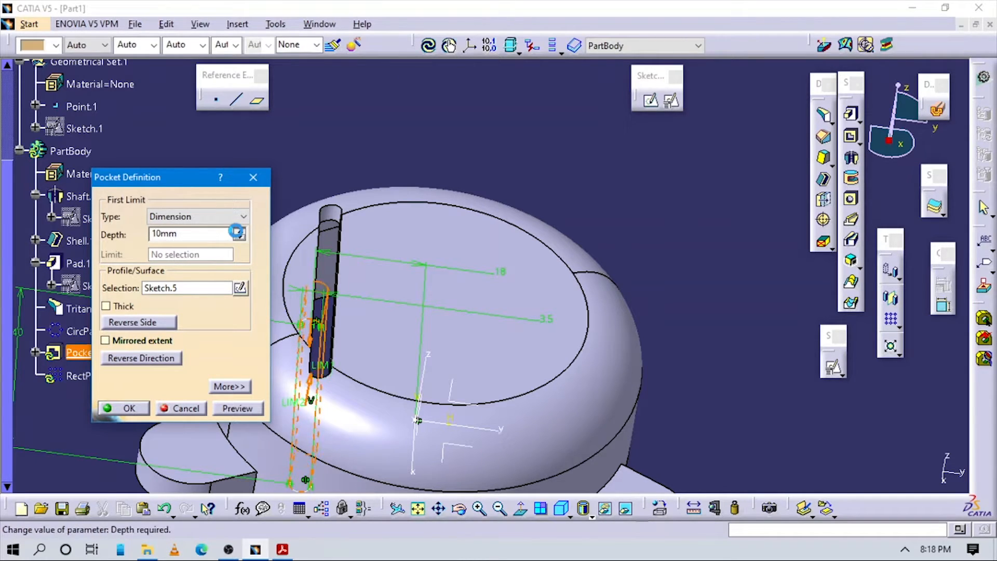
pyautogui.click(237, 230)
pyautogui.click(237, 231)
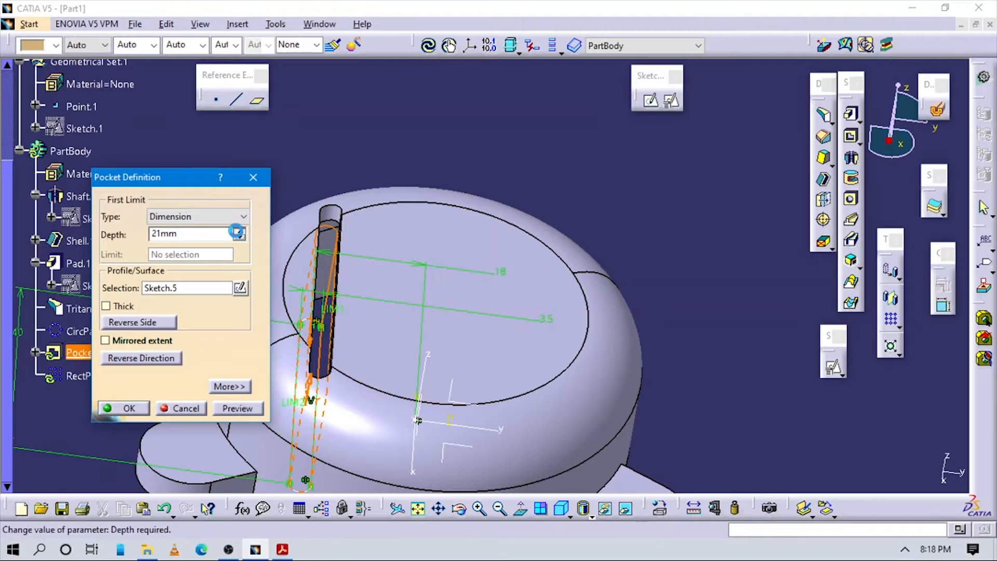
pyautogui.click(236, 231)
pyautogui.click(237, 231)
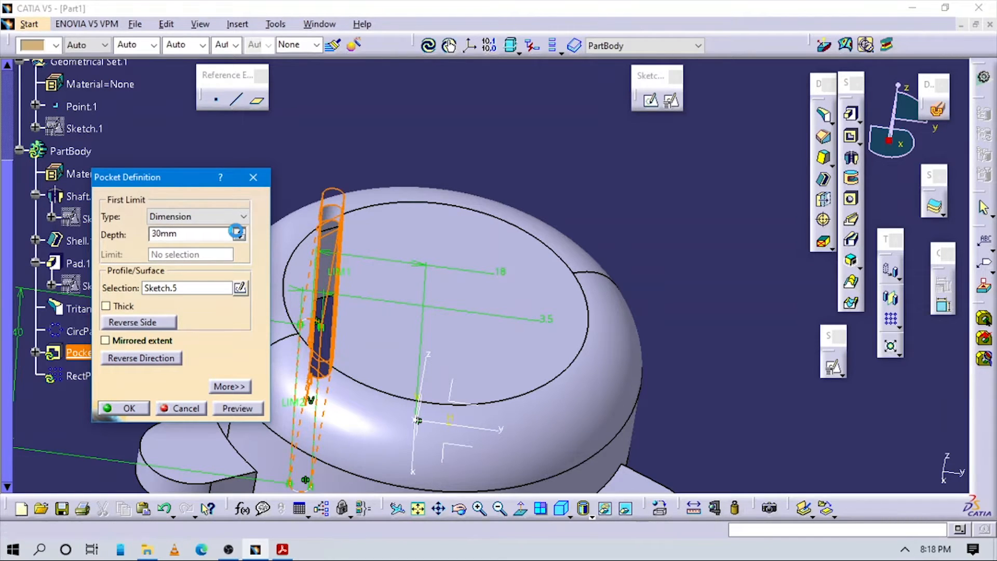
pyautogui.click(237, 230)
pyautogui.click(236, 230)
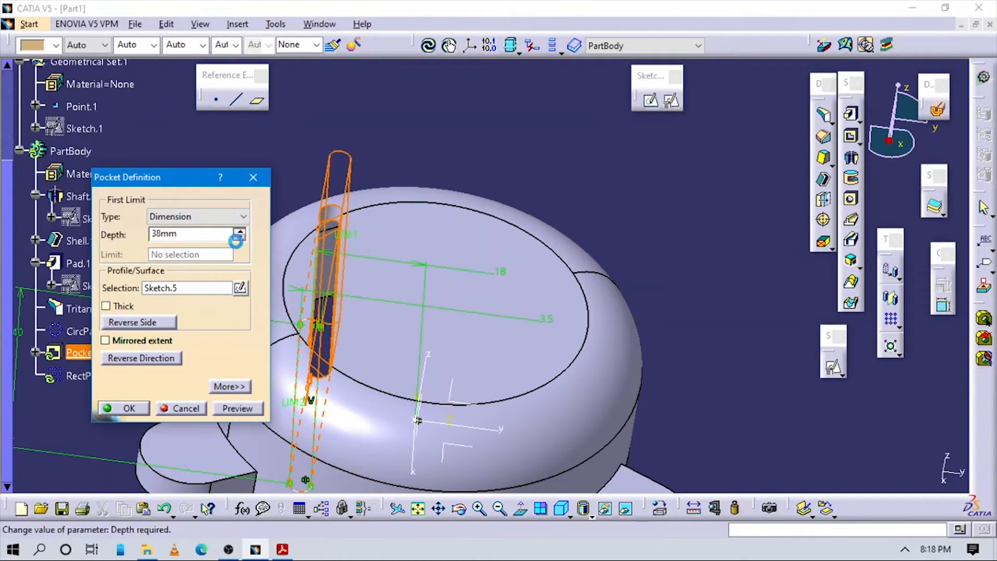
pyautogui.click(130, 409)
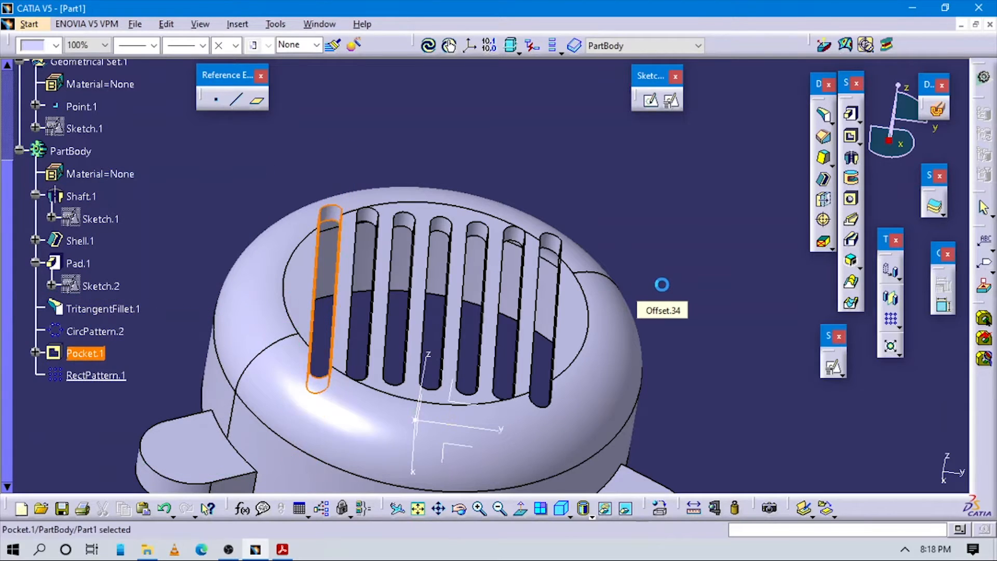
# Inspect the slotted cover from several angles and check it against the Motor Cover drawing in the PDF.
pyautogui.moveTo(489, 314); pyautogui.dragTo(455, 268, button='middle')
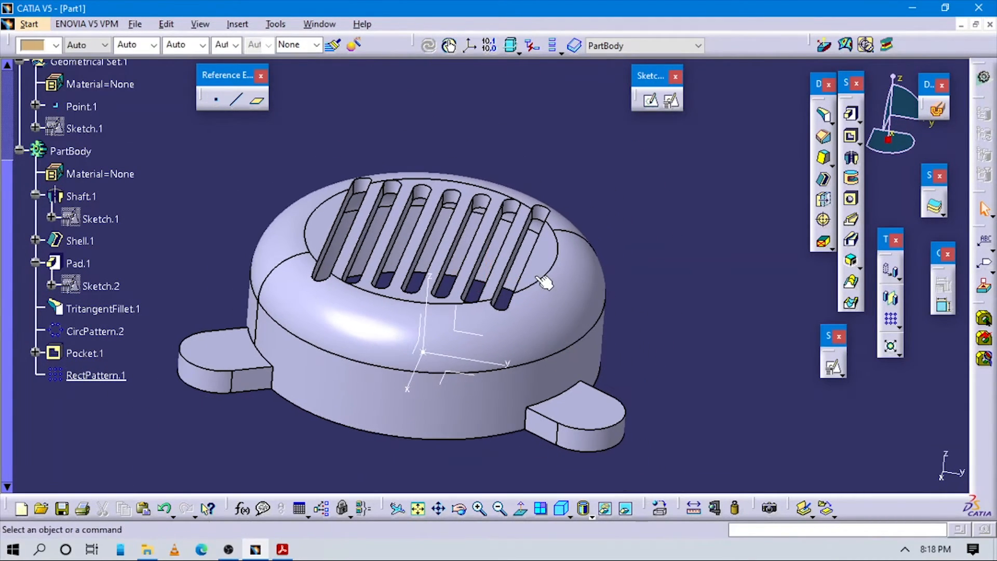
pyautogui.moveTo(546, 283); pyautogui.dragTo(668, 431, button='middle')
pyautogui.moveTo(565, 345); pyautogui.dragTo(489, 282, button='middle')
pyautogui.moveTo(454, 247); pyautogui.dragTo(670, 297, button='middle')
pyautogui.hotkey('alt', 'Tab')
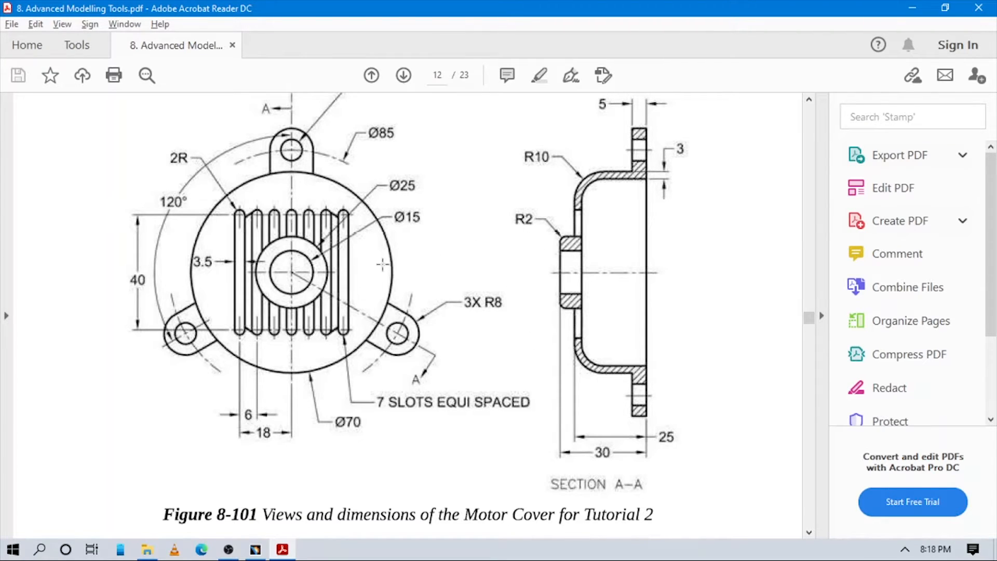
pyautogui.hotkey('alt', 'Tab')
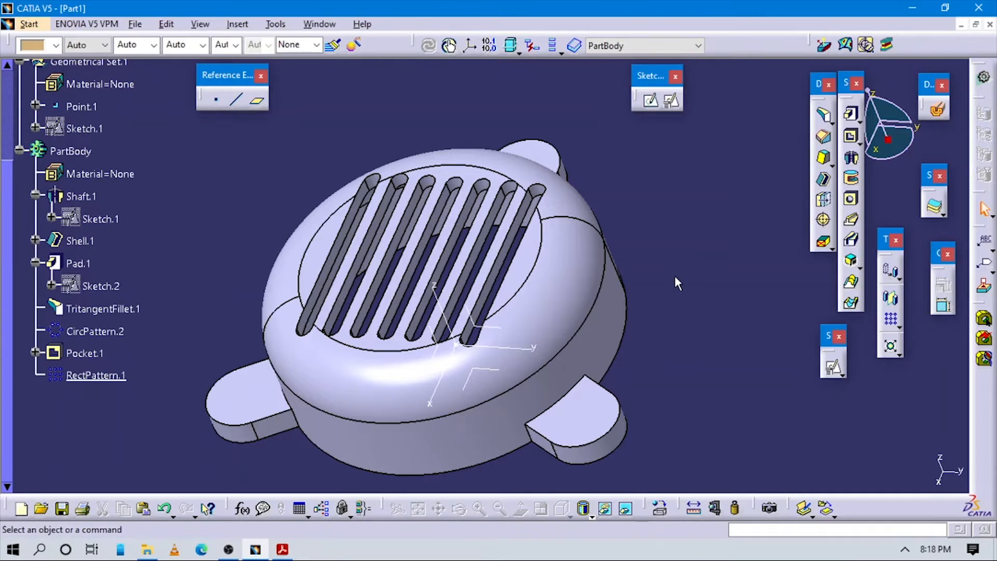
# Position a new sketch on the axis system's XY plane, with its origin projected from Point.1 and H direction parallel to the Y axis.
pyautogui.click(672, 100)
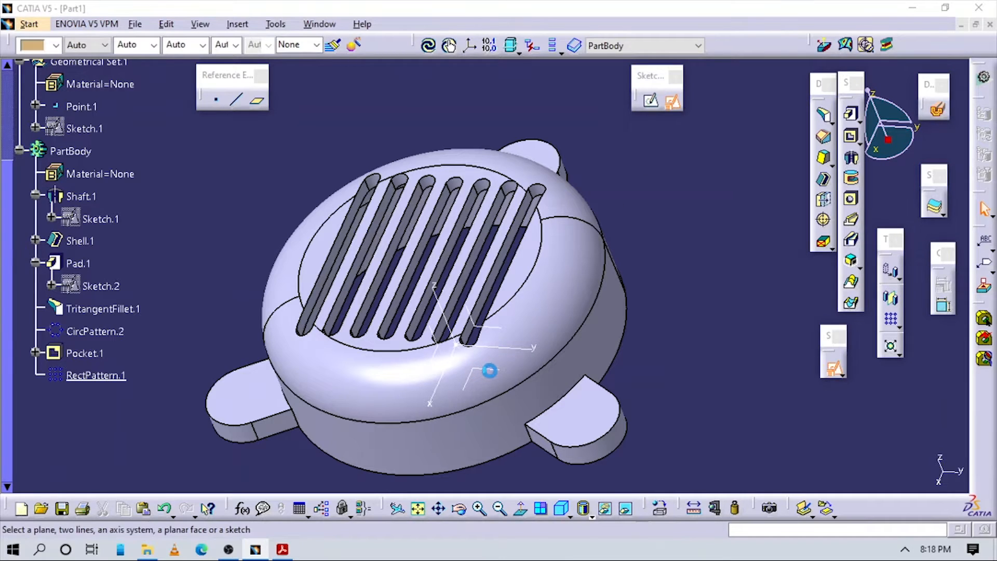
pyautogui.click(481, 373)
pyautogui.click(289, 186)
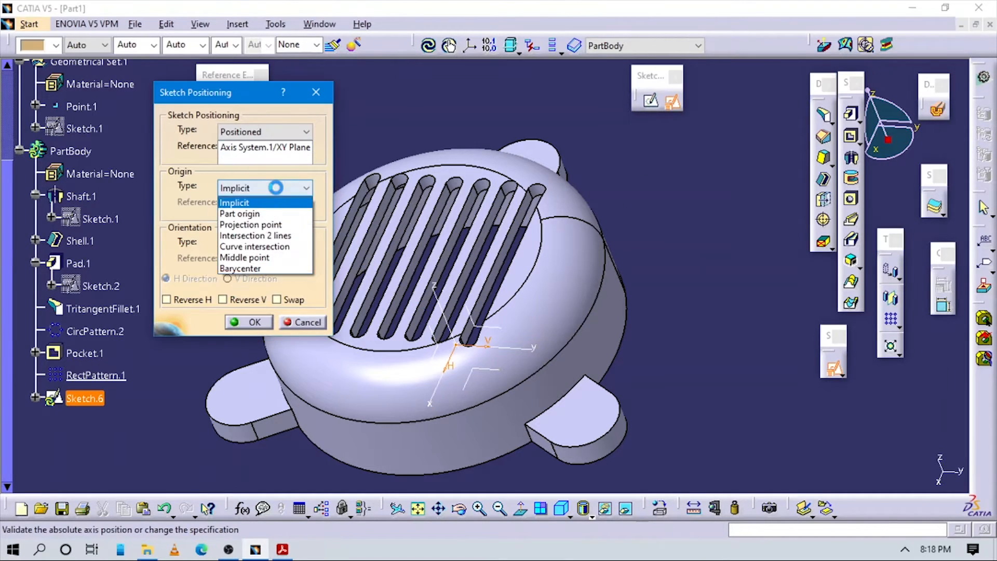
pyautogui.click(244, 232)
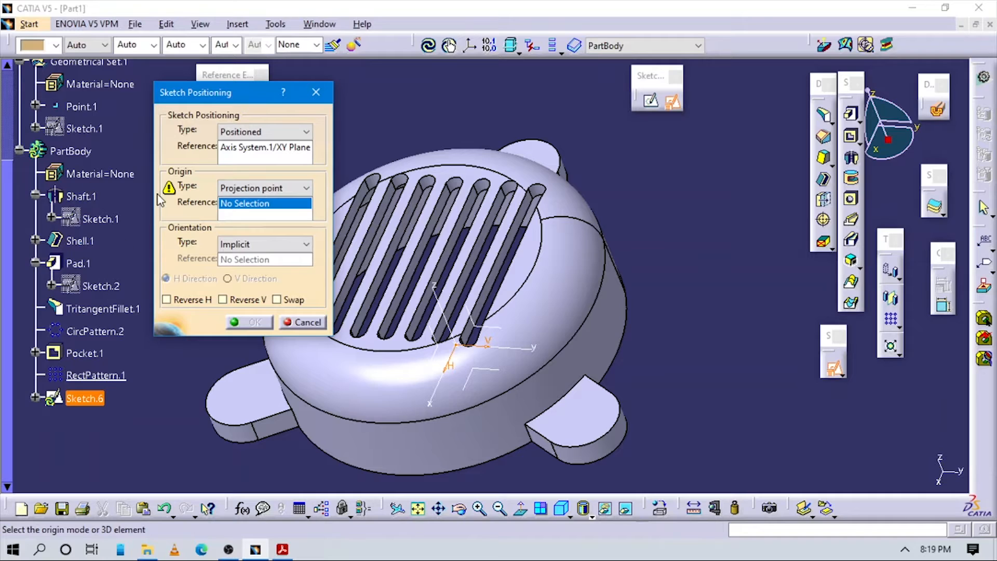
pyautogui.scroll(4, 83, 197)
pyautogui.click(81, 193)
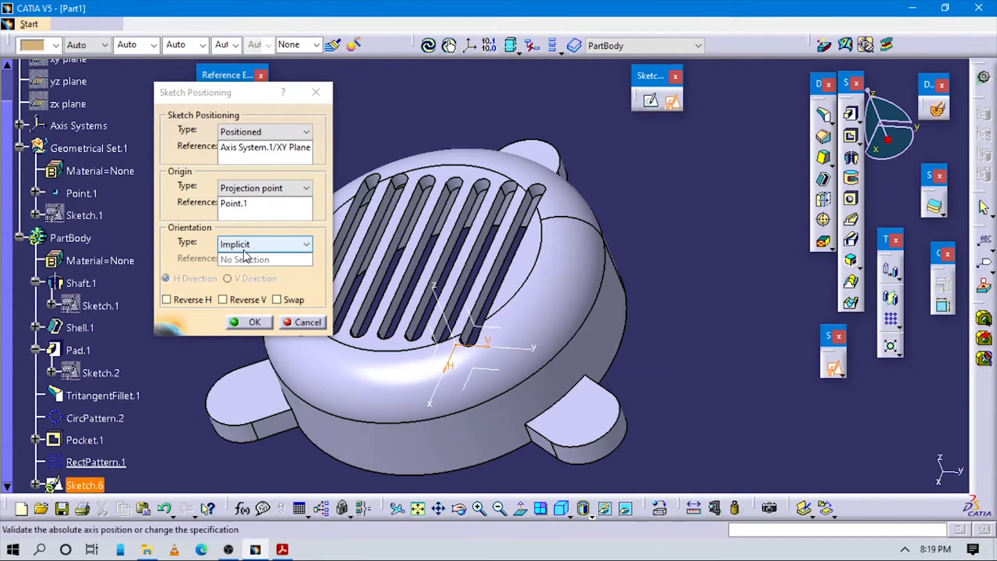
pyautogui.click(245, 248)
pyautogui.click(256, 326)
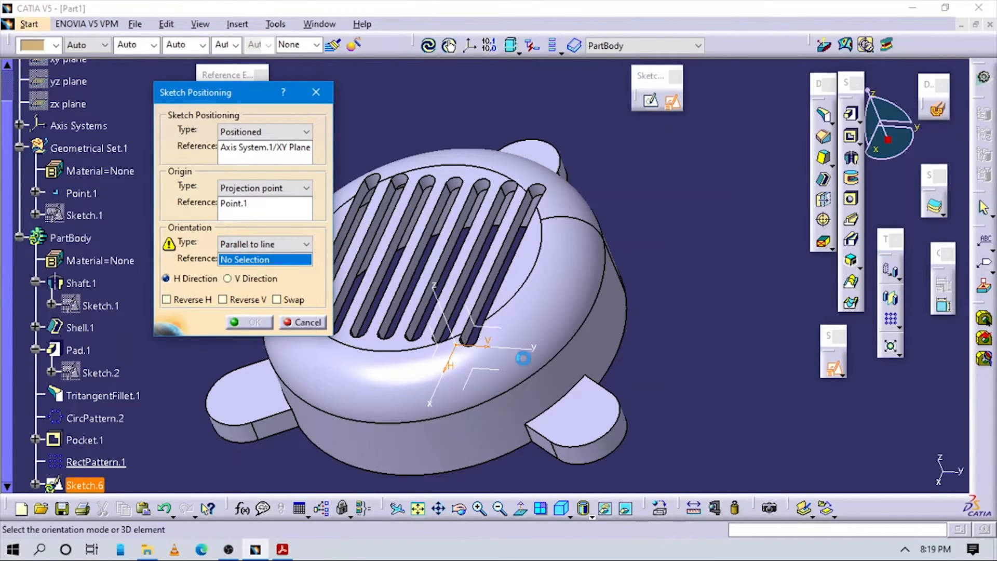
pyautogui.click(524, 347)
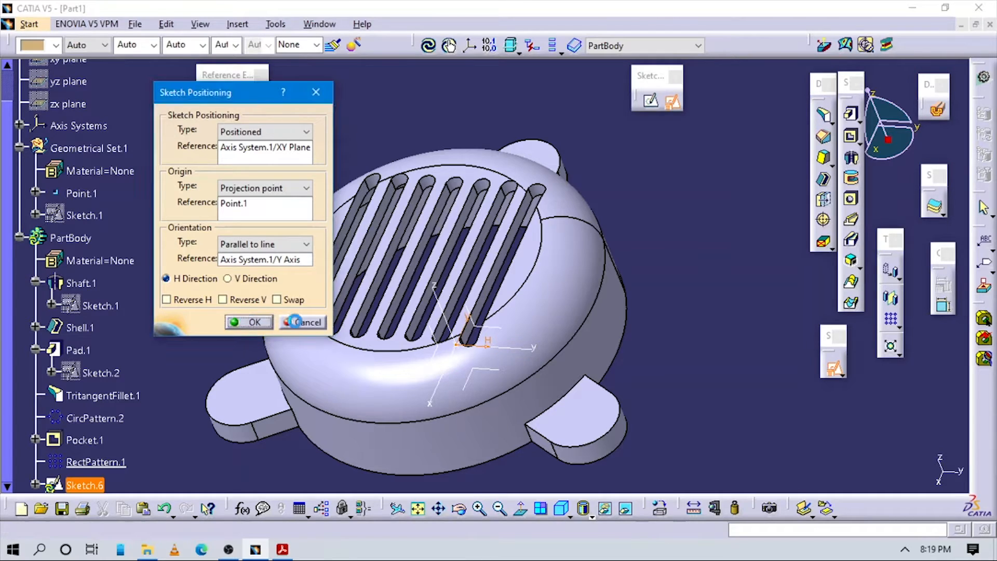
# Consult the PDF drawing and sketch a circle of about 20 mm radius centred on the sketch origin.
pyautogui.hotkey('alt', 'Tab')
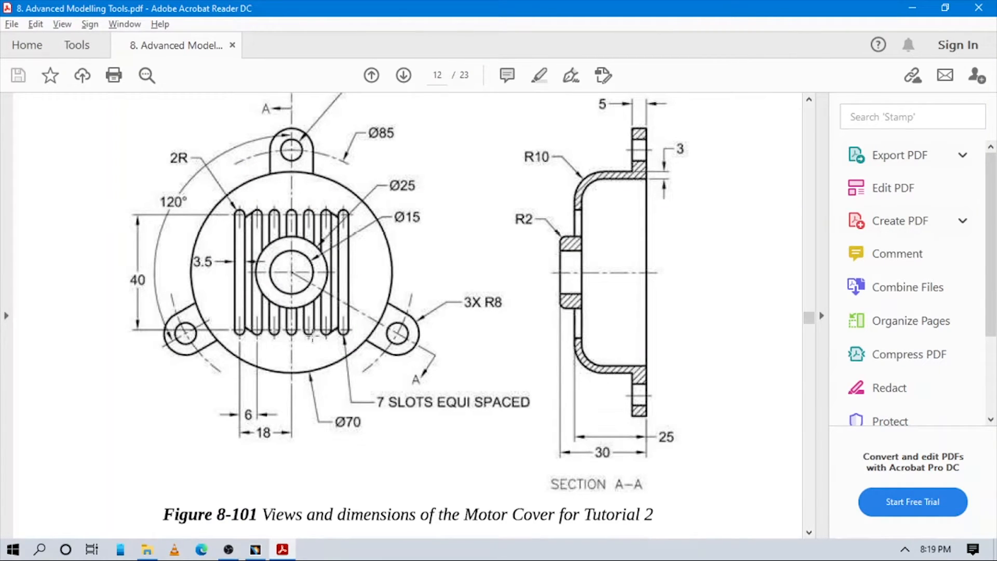
pyautogui.hotkey('alt', 'Tab')
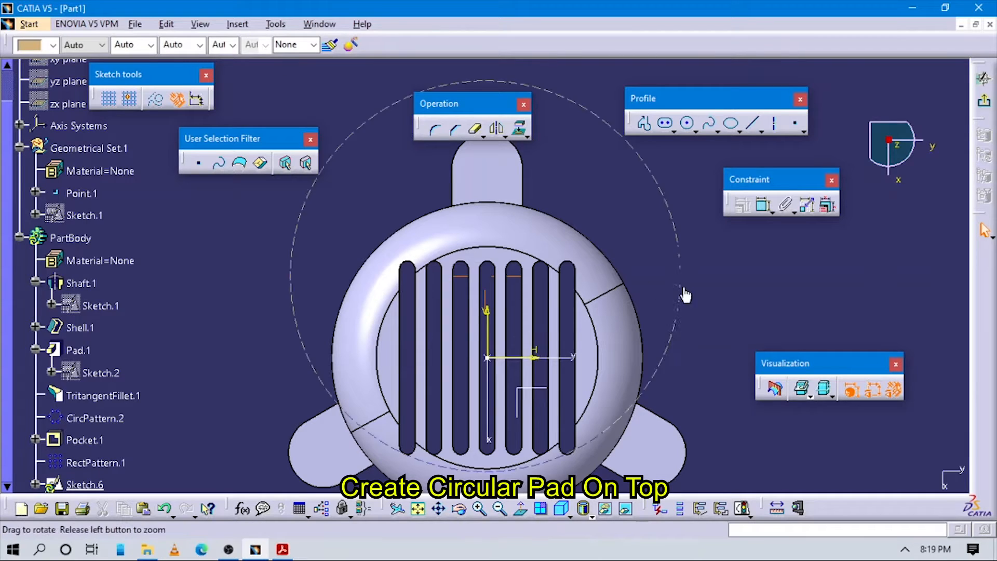
pyautogui.moveTo(686, 295); pyautogui.dragTo(689, 168, button='middle')
pyautogui.click(688, 125)
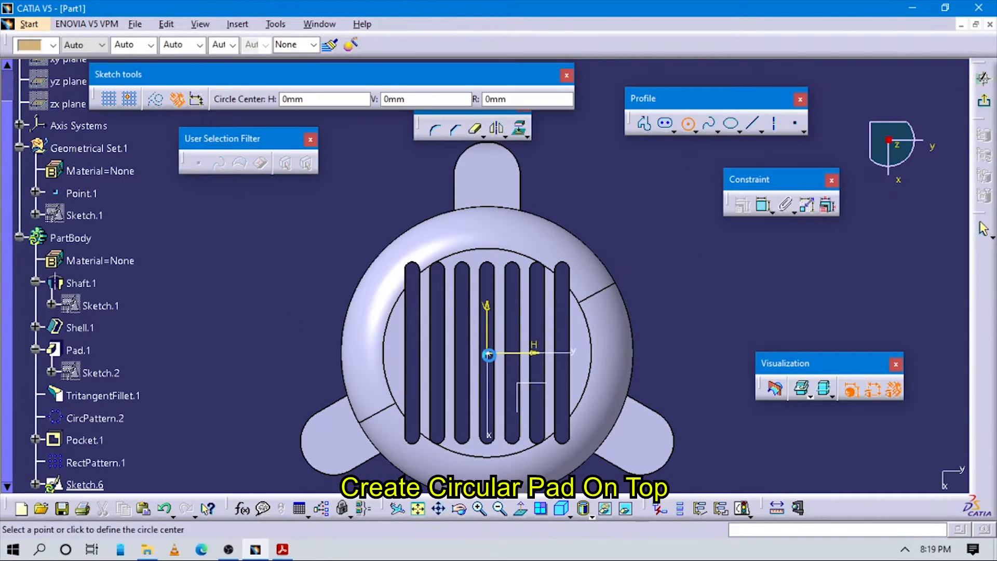
pyautogui.click(488, 354)
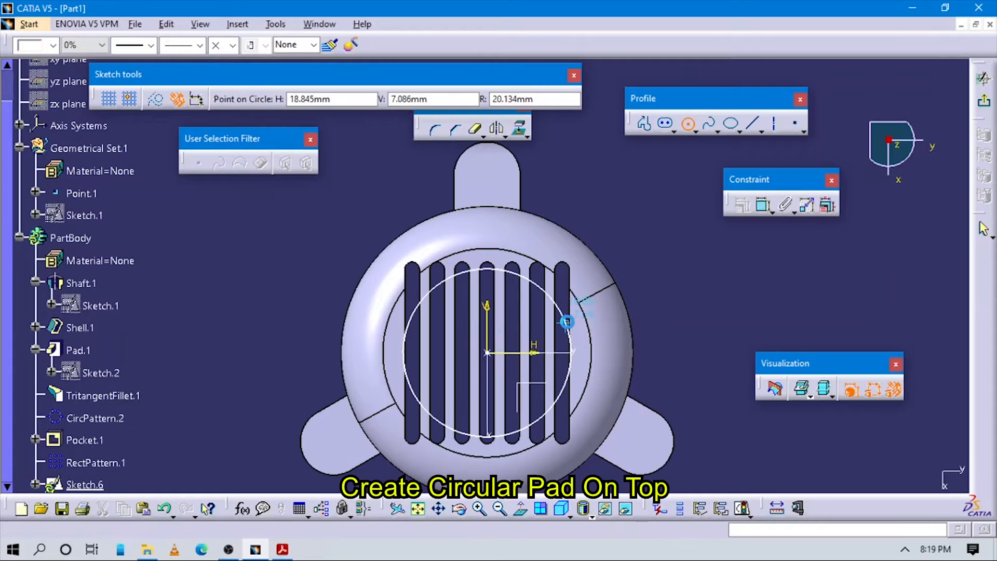
pyautogui.click(569, 323)
# Dimension the circle as a diameter and set it to 25 mm.
pyautogui.click(763, 205)
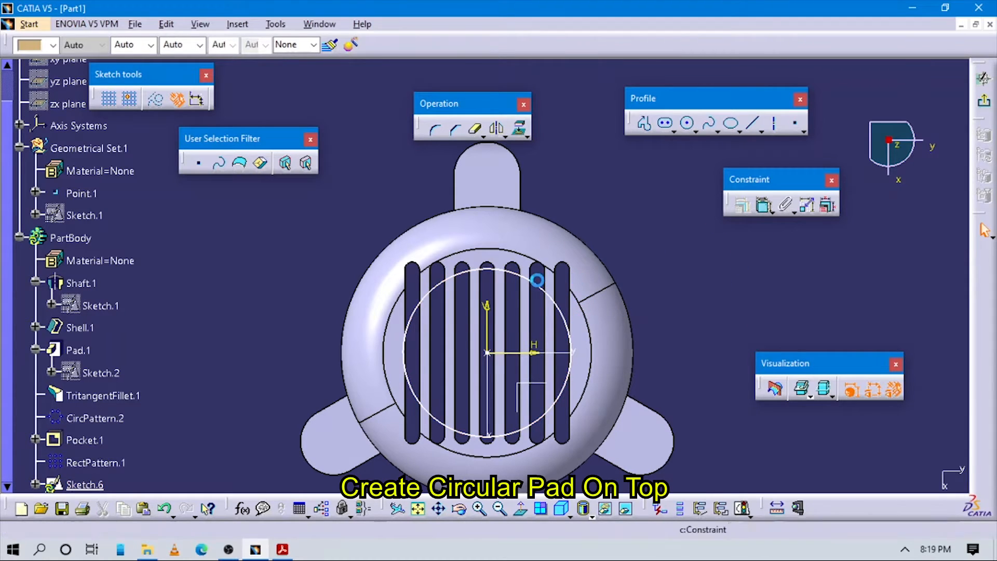
pyautogui.click(535, 283)
pyautogui.doubleClick(635, 233)
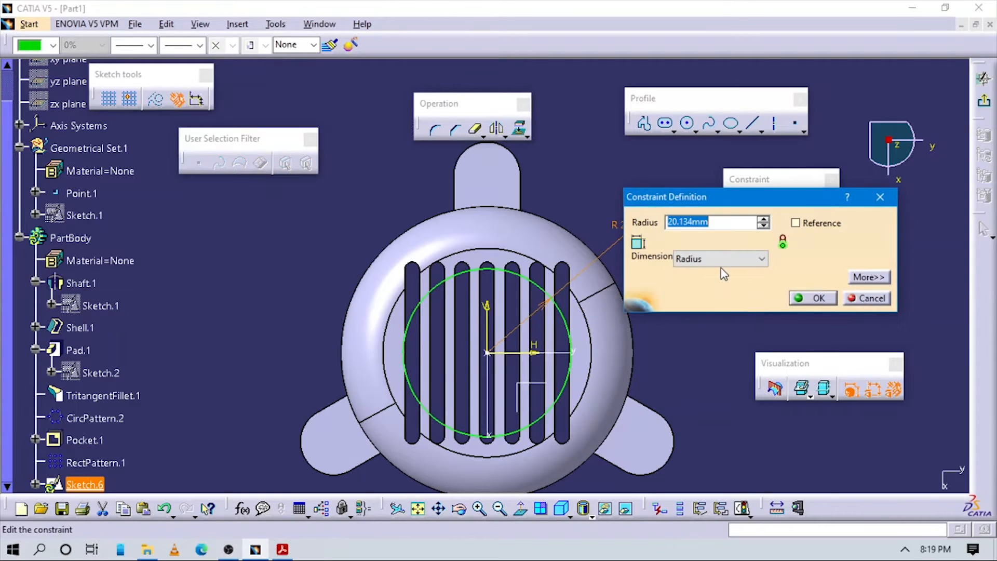
pyautogui.click(719, 258)
pyautogui.click(704, 281)
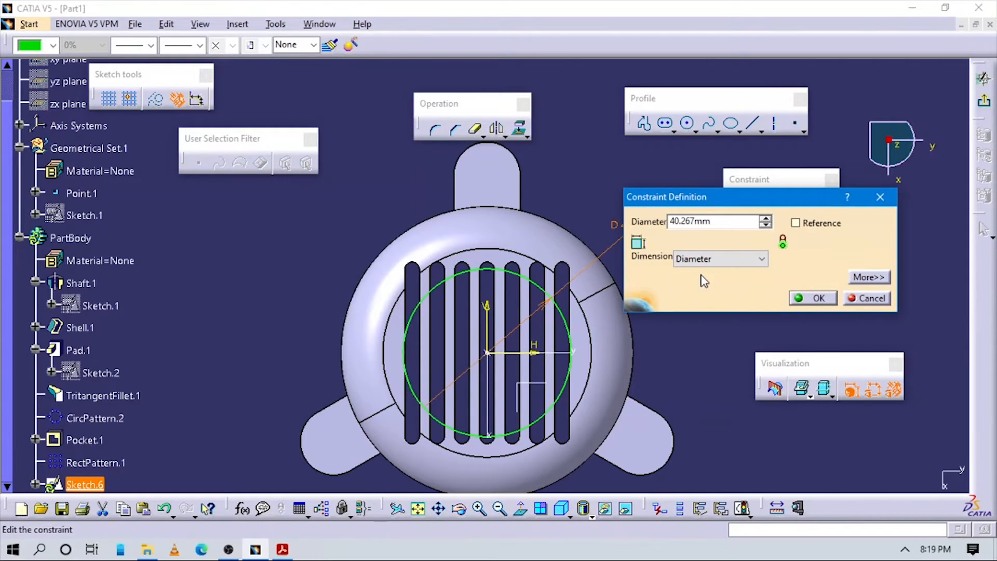
pyautogui.doubleClick(731, 222)
pyautogui.write('25')
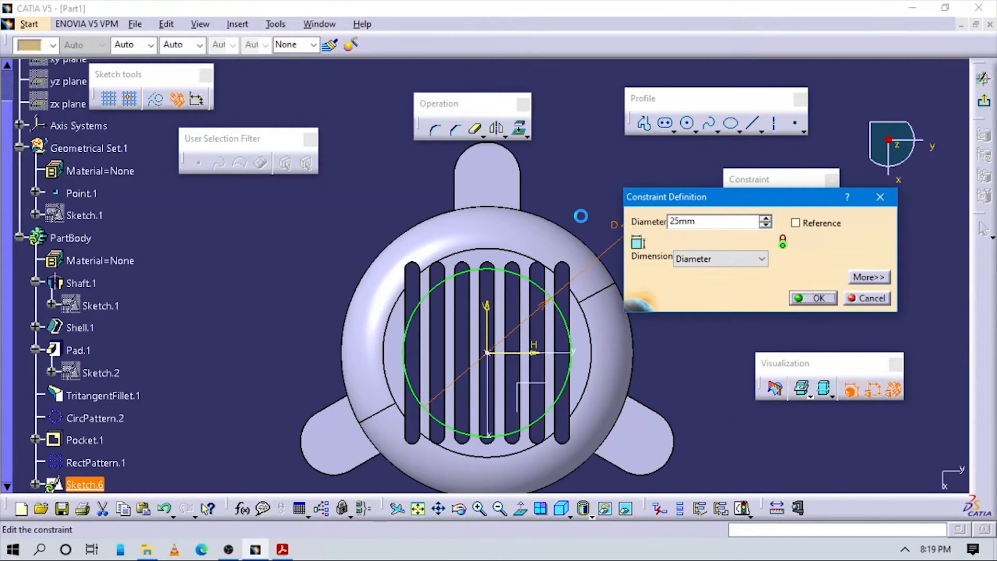
pyautogui.click(813, 297)
# Leave the circle sketch, check the overall height in the PDF drawing, and start a 30 mm Pad from the circle.
pyautogui.moveTo(519, 408); pyautogui.dragTo(758, 277, button='middle')
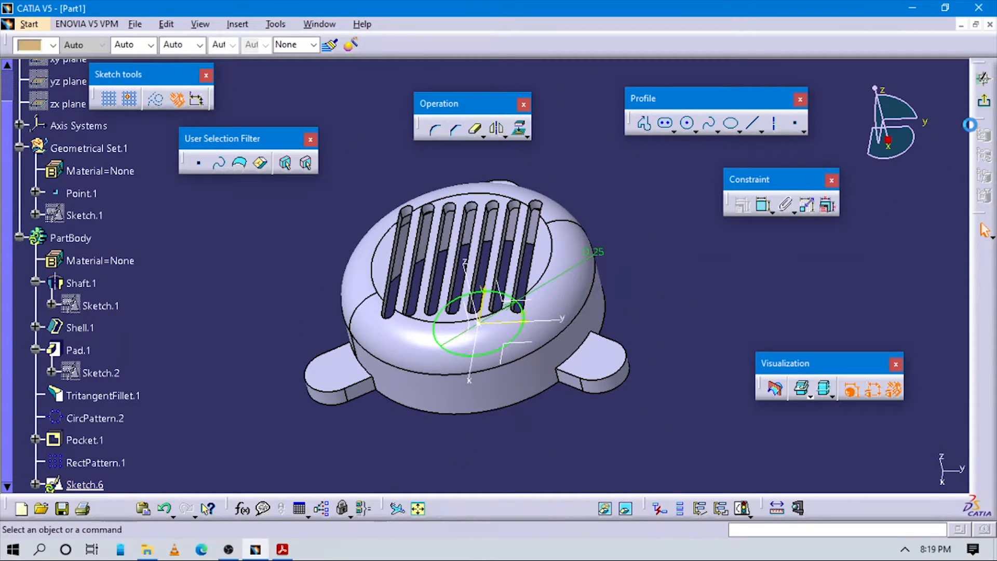
pyautogui.hotkey('alt', 'Tab')
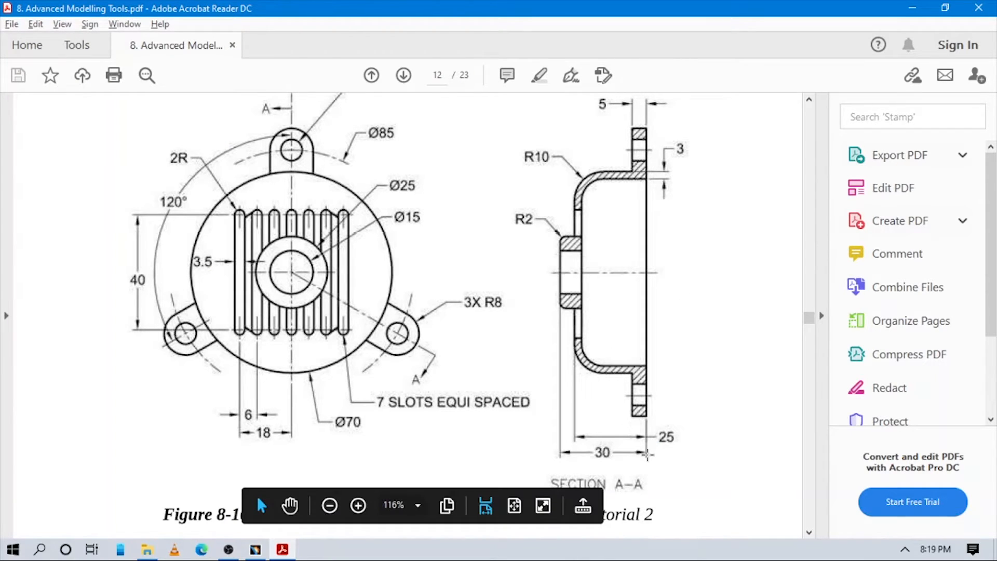
pyautogui.hotkey('alt', 'Tab')
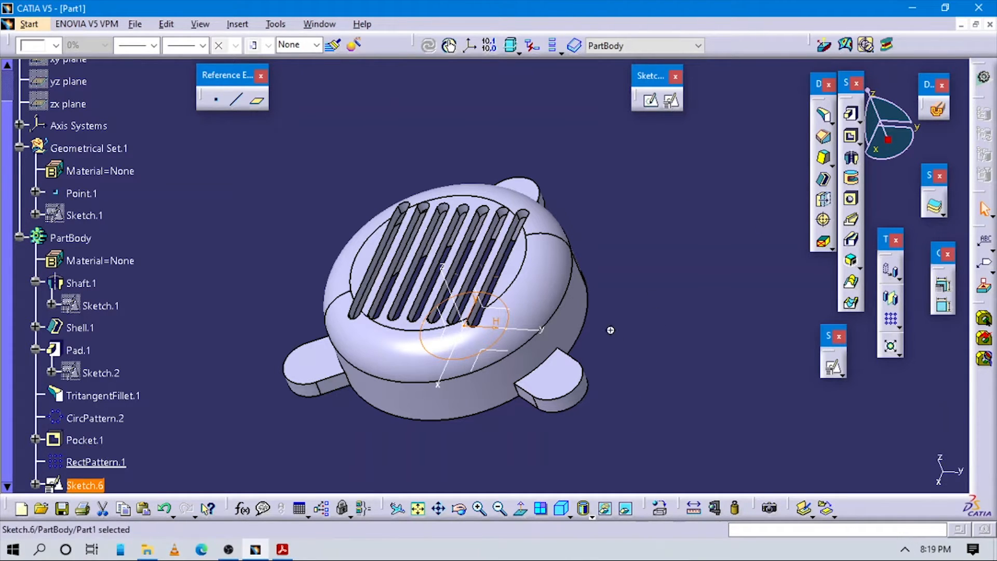
pyautogui.moveTo(612, 334); pyautogui.dragTo(525, 241, button='middle')
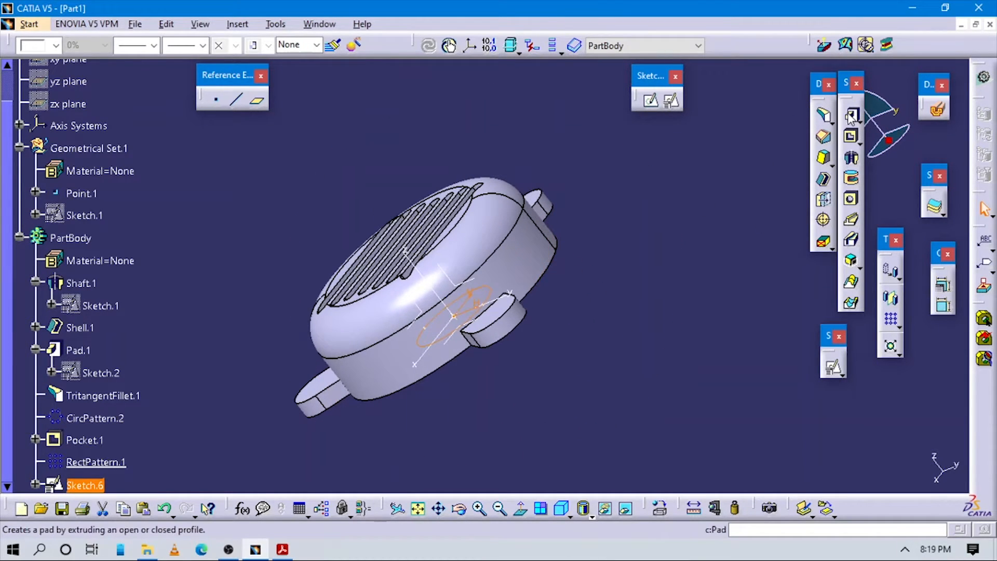
pyautogui.click(849, 114)
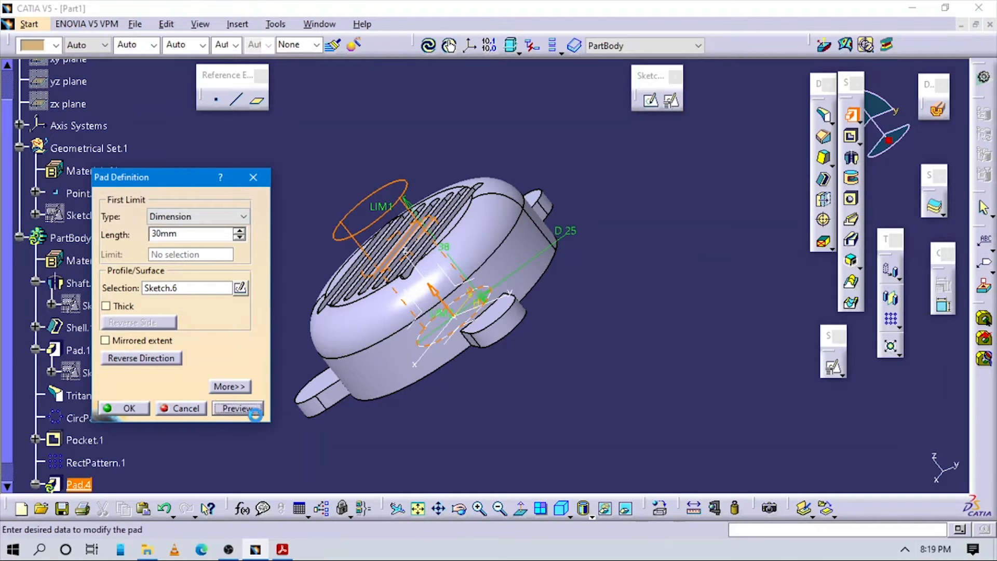
# Try ending the boss pad's second limit at the cover's inner flat face with Up to surface.
pyautogui.click(229, 387)
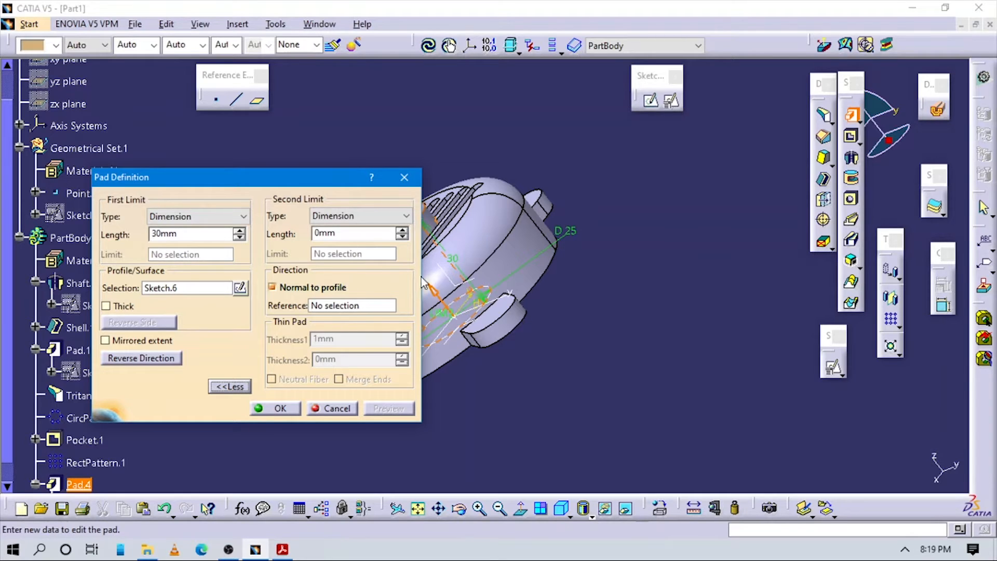
pyautogui.moveTo(423, 282); pyautogui.dragTo(717, 289, button='middle')
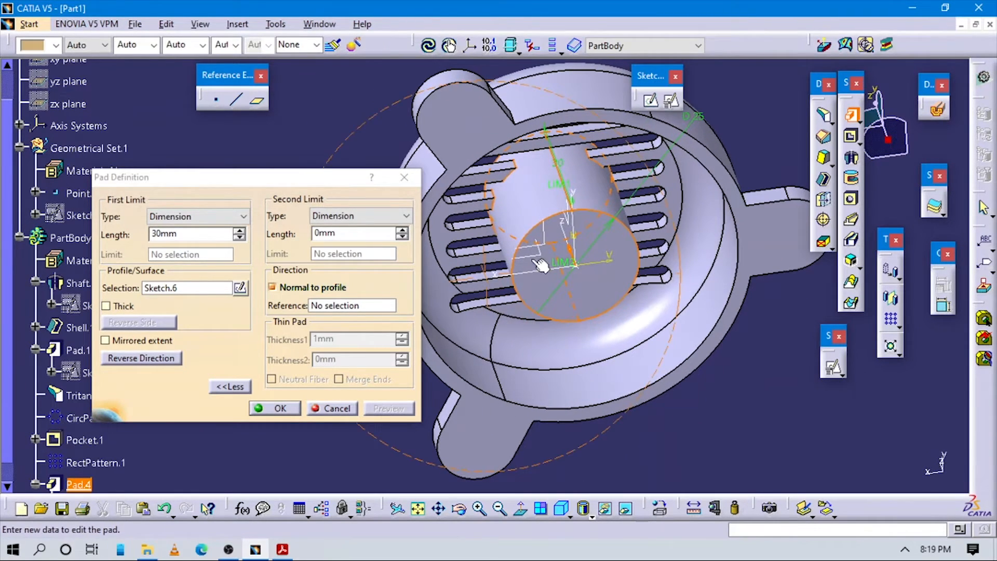
pyautogui.click(368, 215)
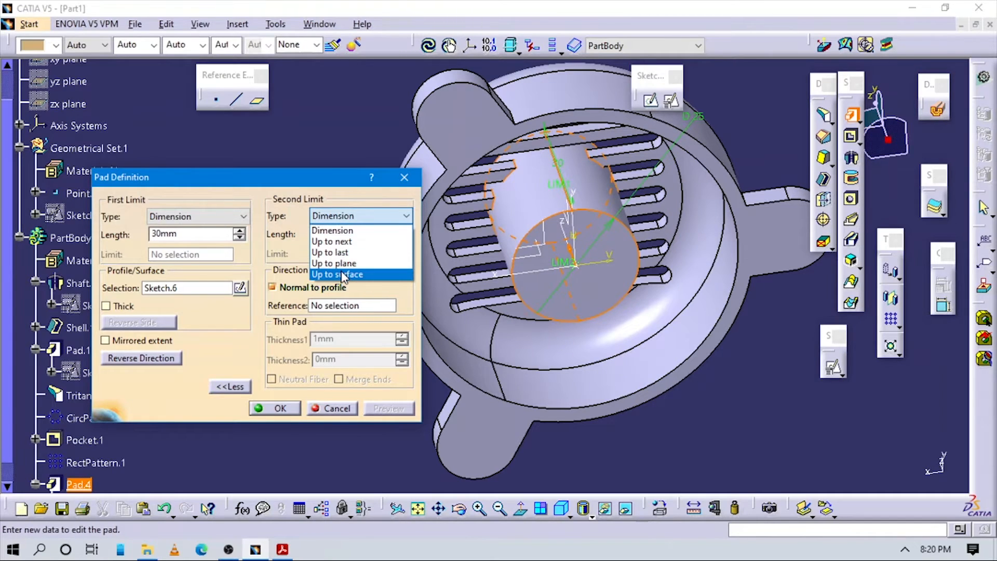
pyautogui.click(342, 274)
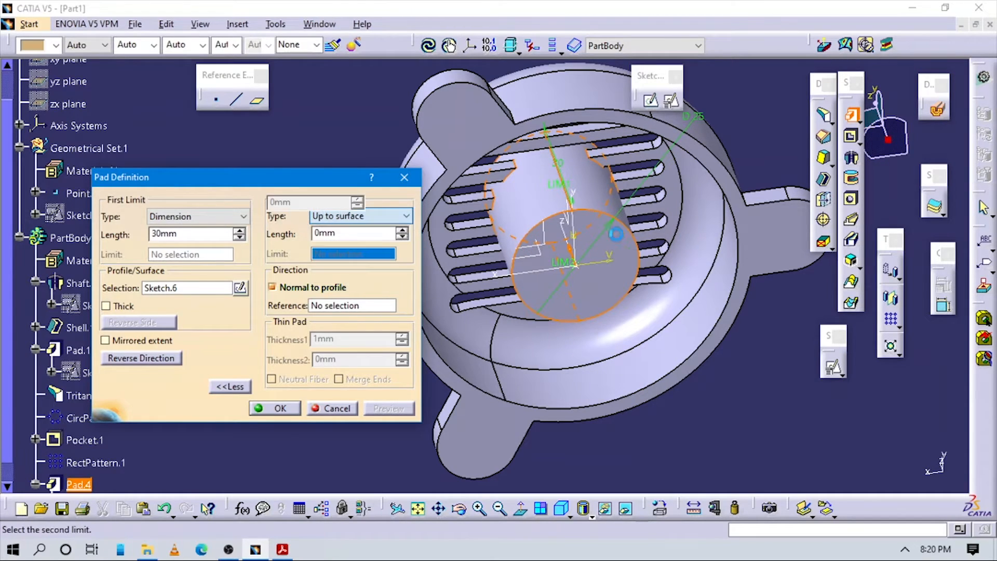
pyautogui.click(680, 195)
pyautogui.click(632, 222)
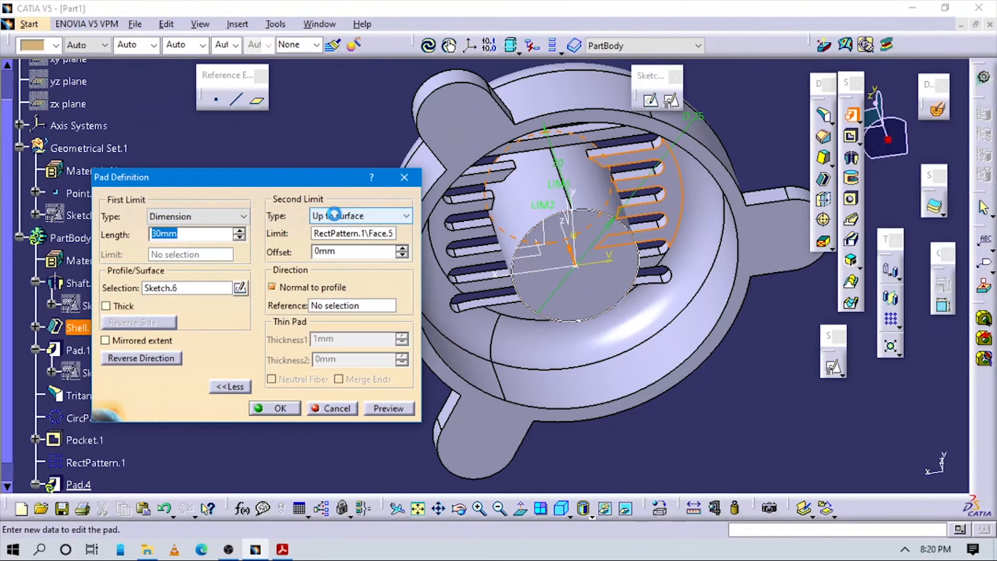
# Define the boss pad's second limit as a Dimension of -22 mm and create the pad.
pyautogui.click(335, 217)
pyautogui.click(340, 231)
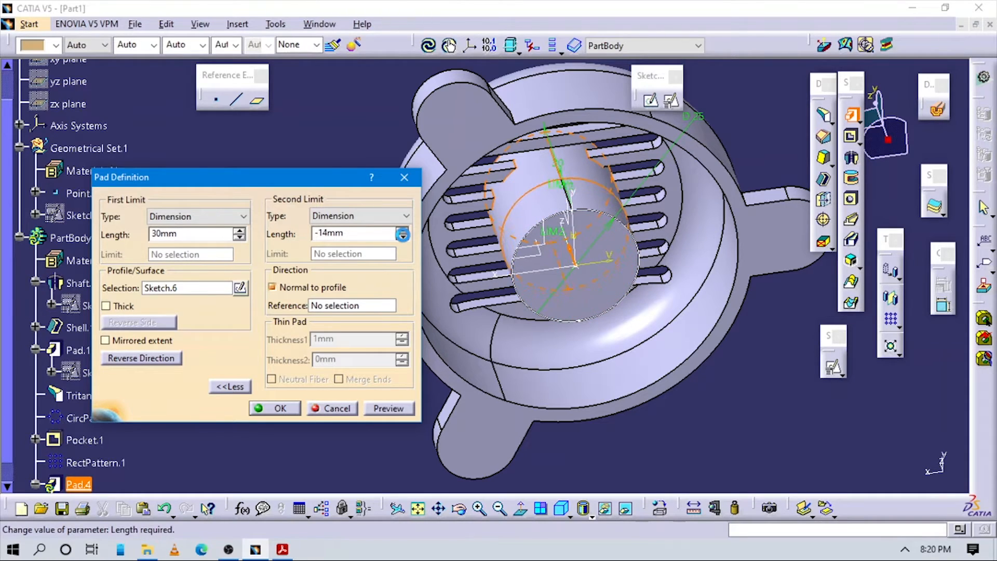
pyautogui.click(403, 236)
pyautogui.click(404, 237)
pyautogui.click(403, 236)
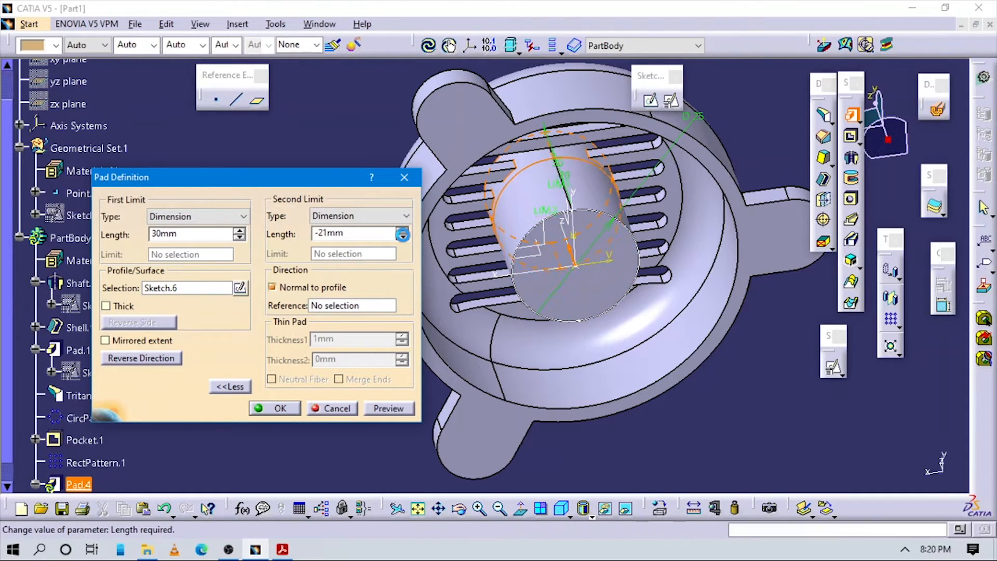
pyautogui.click(403, 236)
pyautogui.click(403, 236)
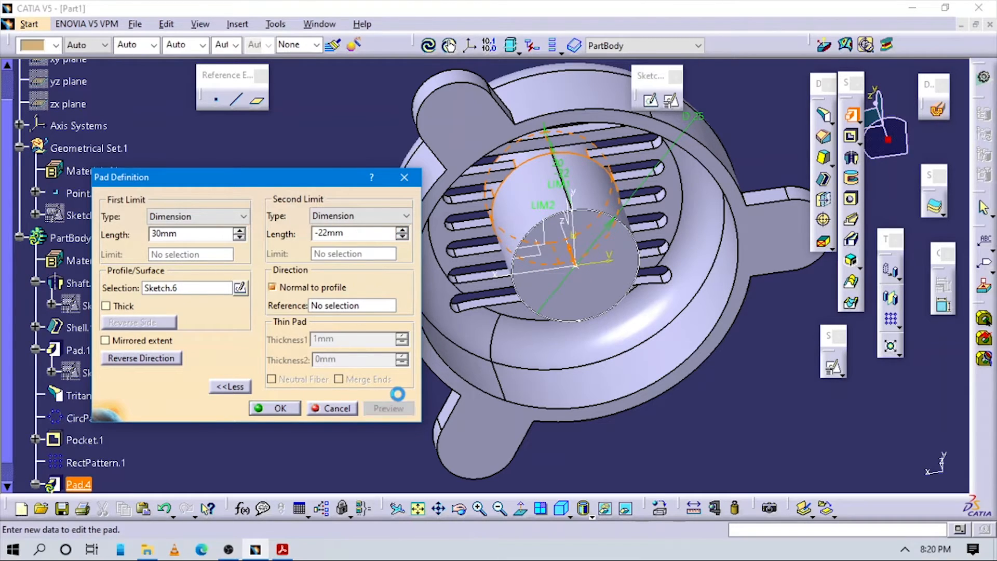
pyautogui.moveTo(561, 324); pyautogui.dragTo(519, 260, button='middle')
pyautogui.click(274, 408)
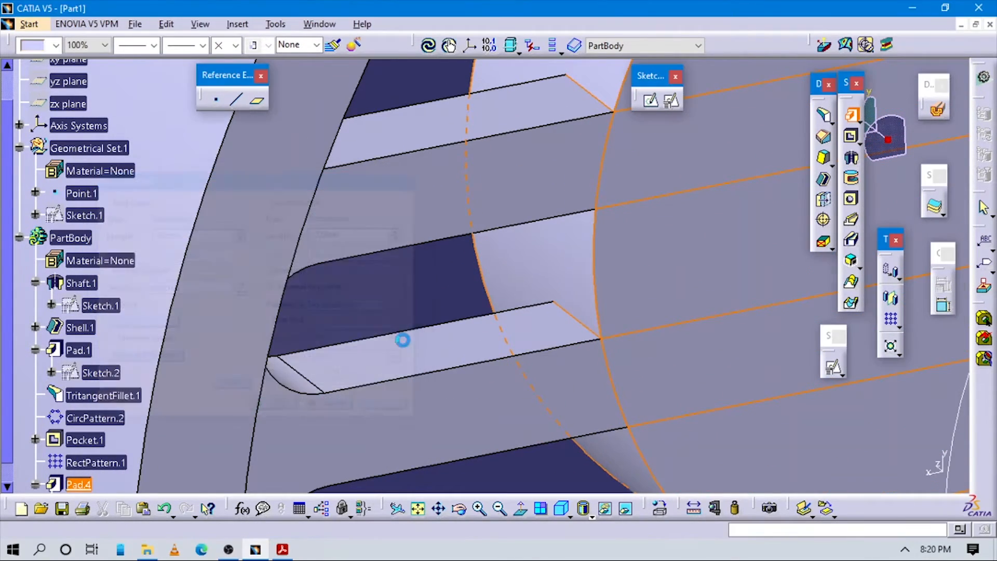
pyautogui.moveTo(615, 229); pyautogui.dragTo(421, 454, button='middle')
# Consult the section view in the PDF drawing and start an Up To Next hole on the boss's top face.
pyautogui.click(283, 549)
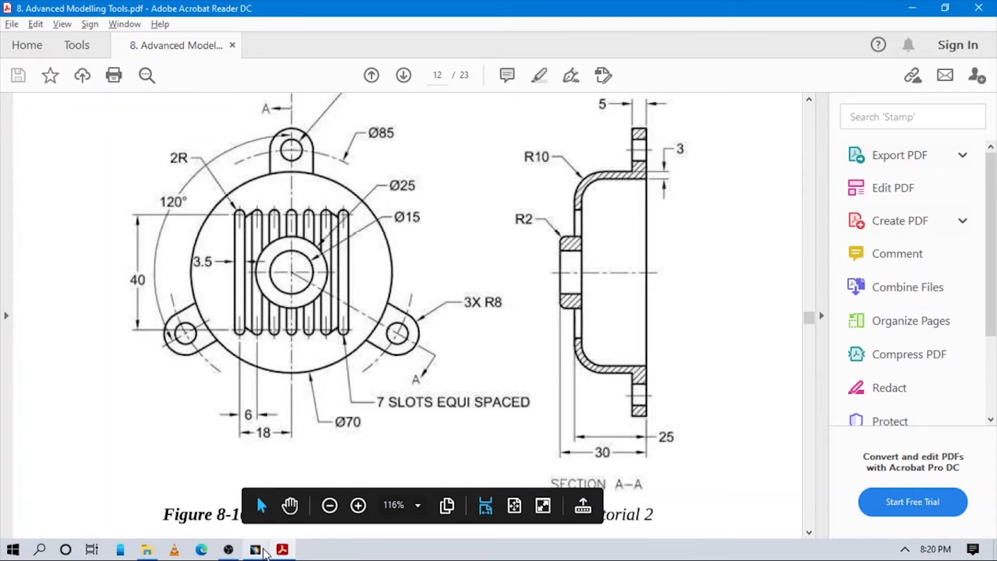
pyautogui.click(255, 550)
pyautogui.moveTo(522, 346); pyautogui.dragTo(748, 322, button='middle')
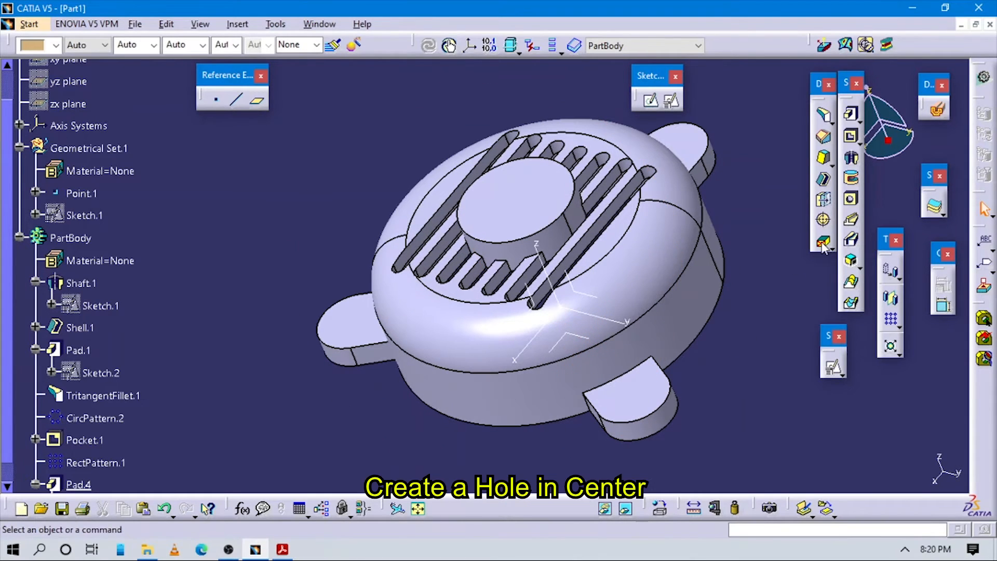
pyautogui.click(851, 198)
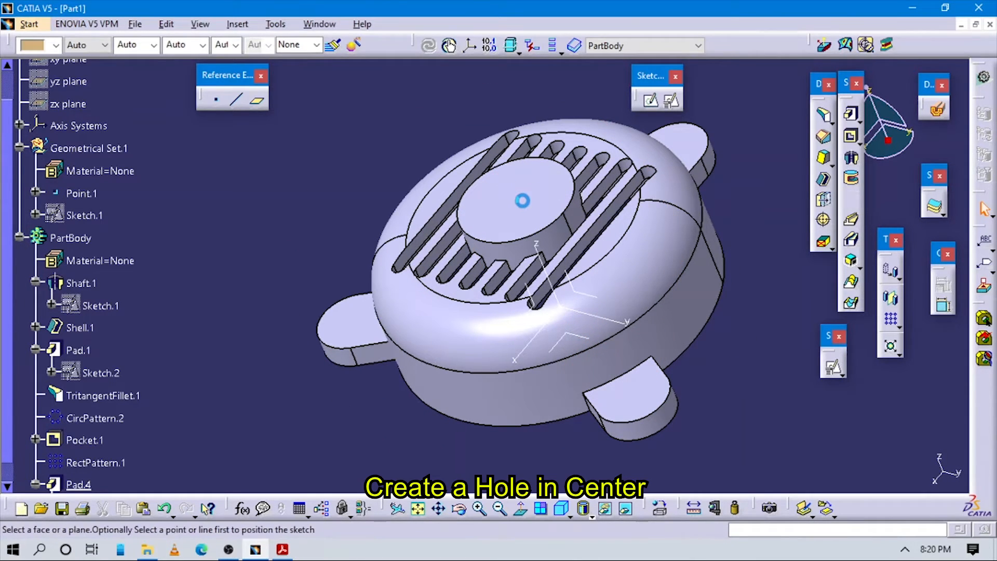
pyautogui.click(521, 202)
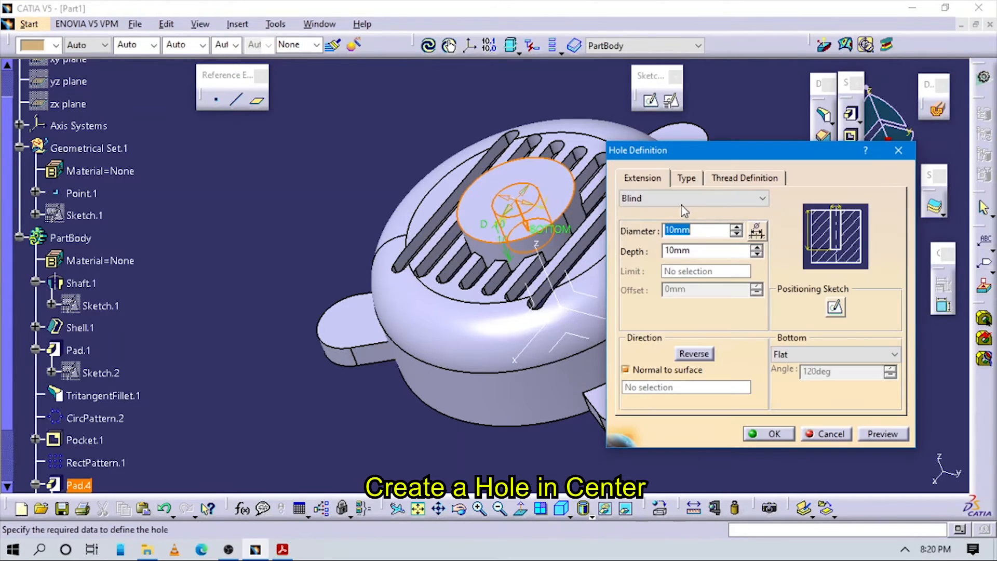
pyautogui.click(679, 196)
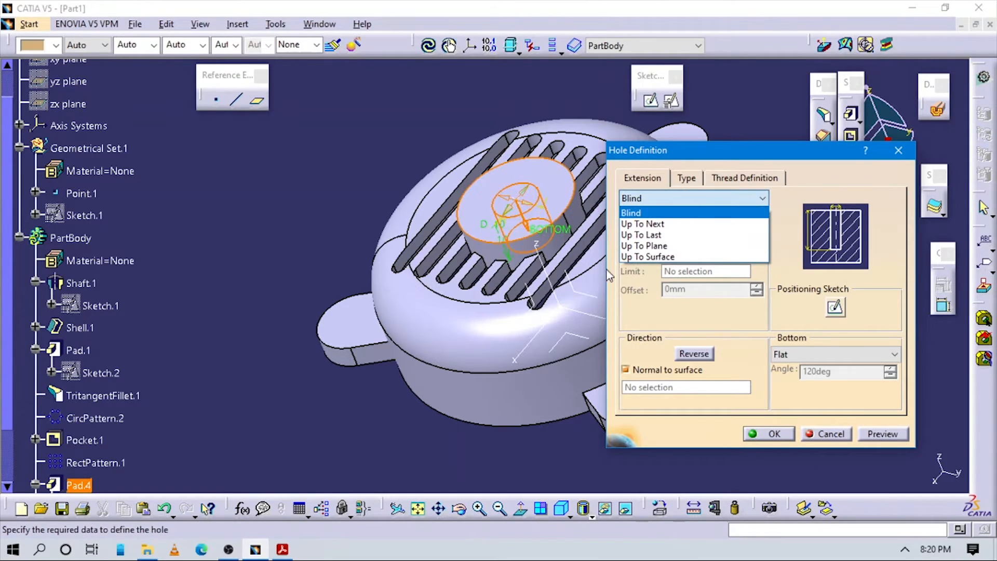
pyautogui.click(642, 224)
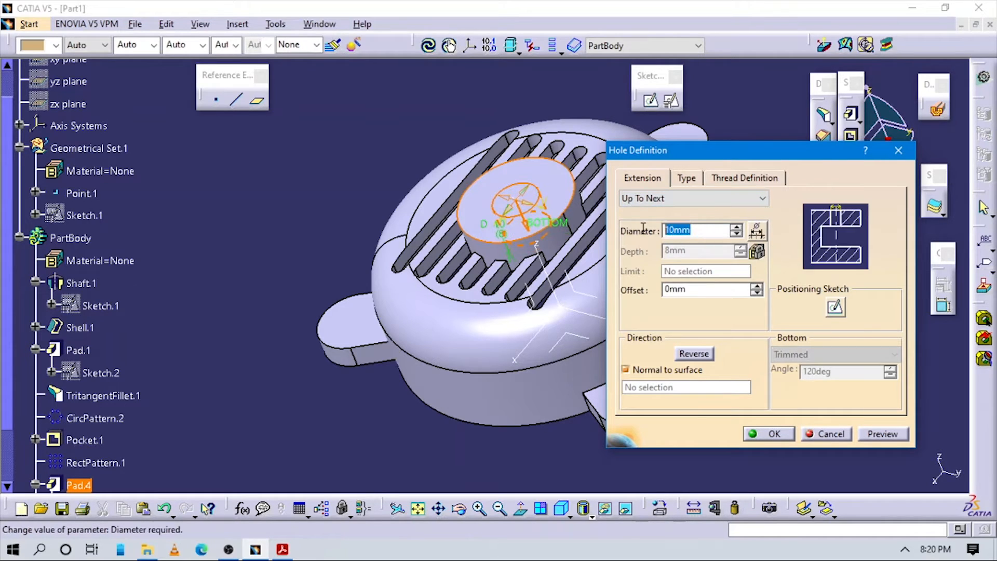
# Check the bore size in the PDF drawing, set the boss hole's diameter to 15 mm and create it.
pyautogui.hotkey('alt', 'Tab')
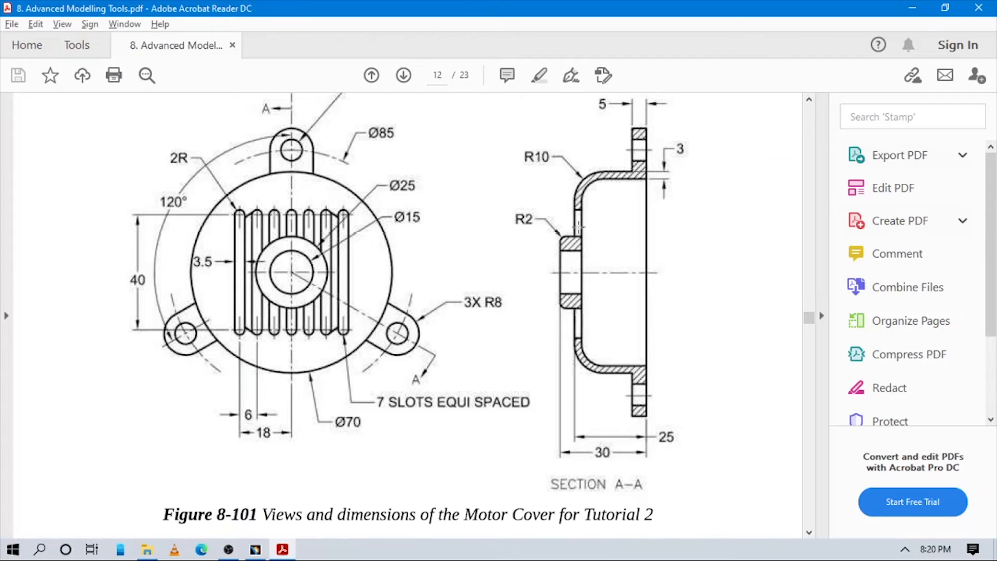
pyautogui.hotkey('alt', 'Tab')
pyautogui.doubleClick(678, 230)
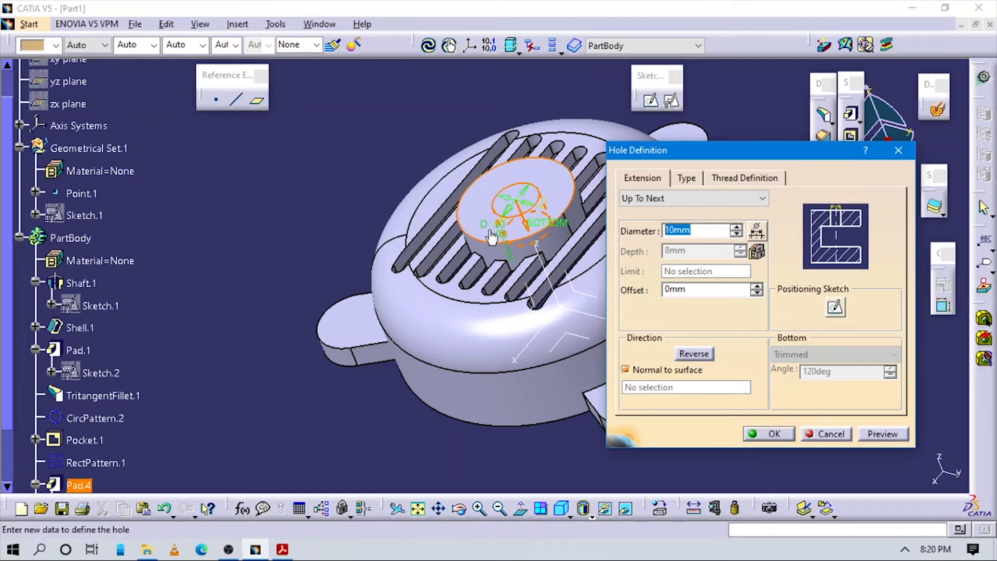
pyautogui.write('15')
pyautogui.moveTo(506, 267); pyautogui.dragTo(562, 213, button='middle')
pyautogui.click(768, 432)
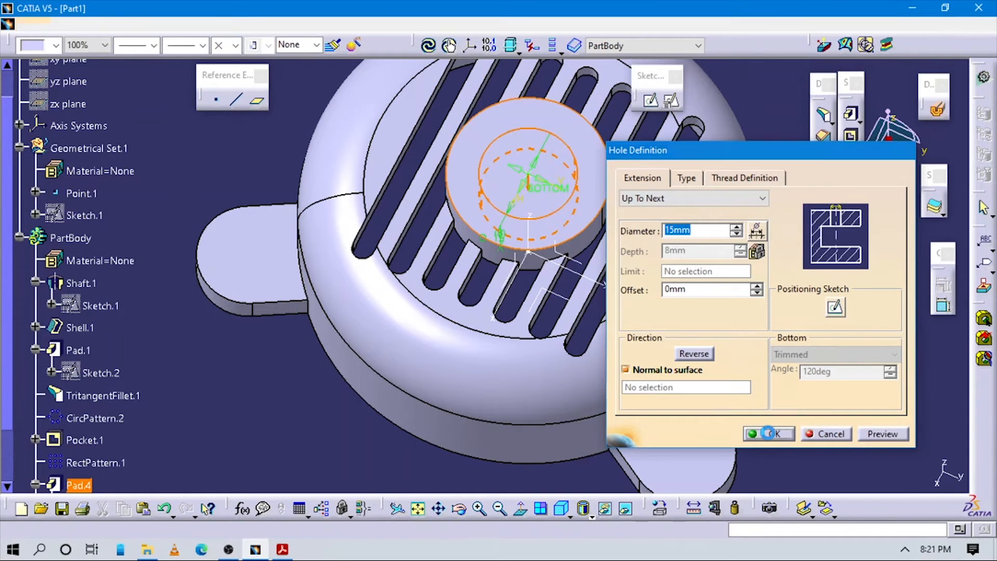
pyautogui.moveTo(534, 294); pyautogui.dragTo(506, 260, button='middle')
pyautogui.click(789, 442)
pyautogui.moveTo(535, 383); pyautogui.dragTo(598, 441, button='middle')
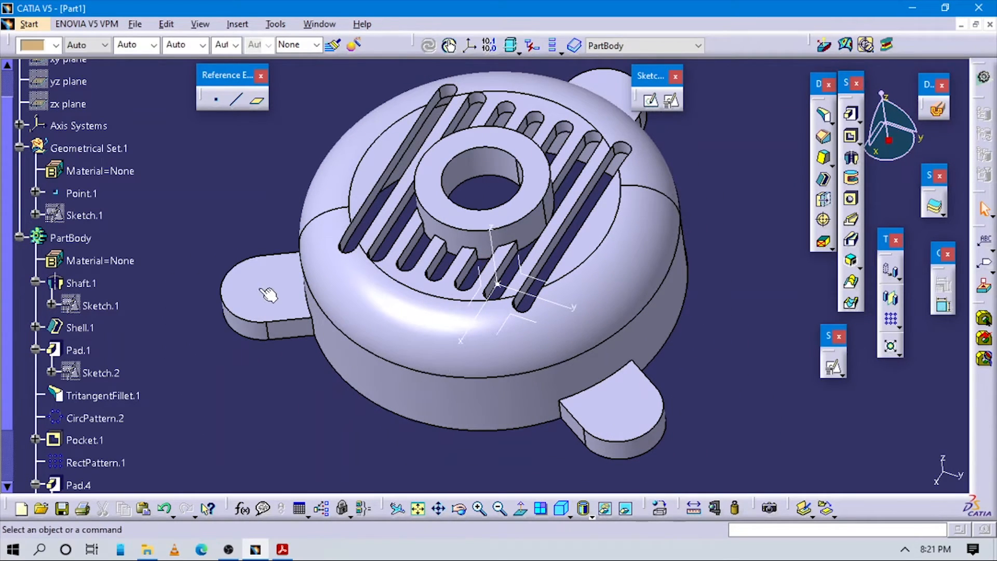
pyautogui.moveTo(596, 197); pyautogui.dragTo(583, 216, button='middle')
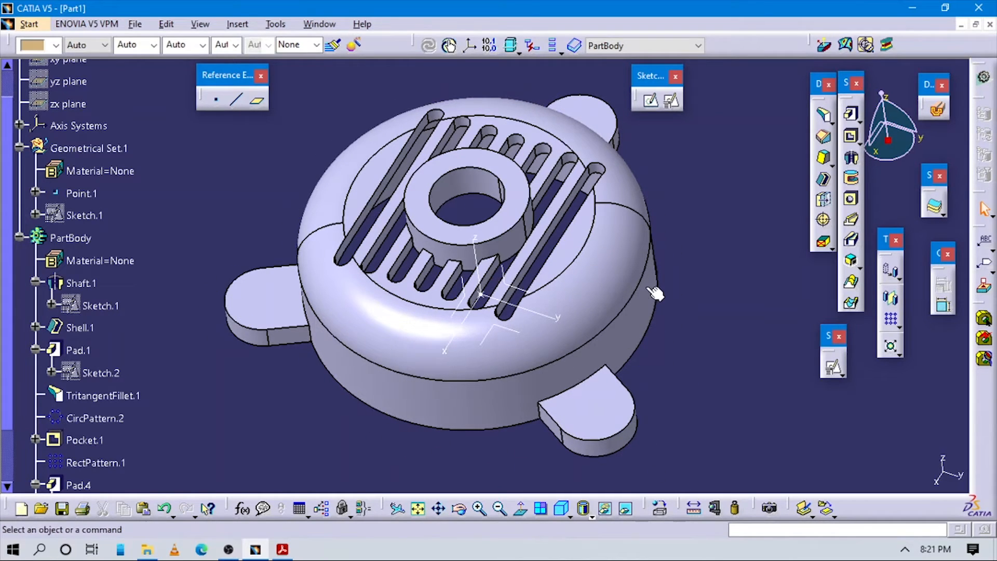
# Consult the lug details in the PDF drawing and start an Up To Next hole on one lug's top face.
pyautogui.hotkey('alt', 'Tab')
pyautogui.scroll(-3, 387, 302)
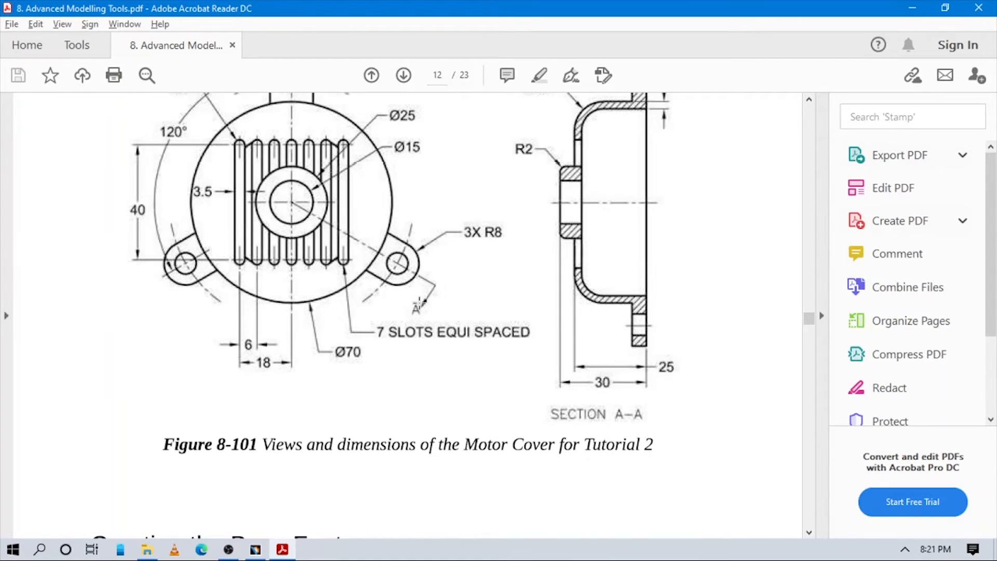
pyautogui.hotkey('alt', 'Tab')
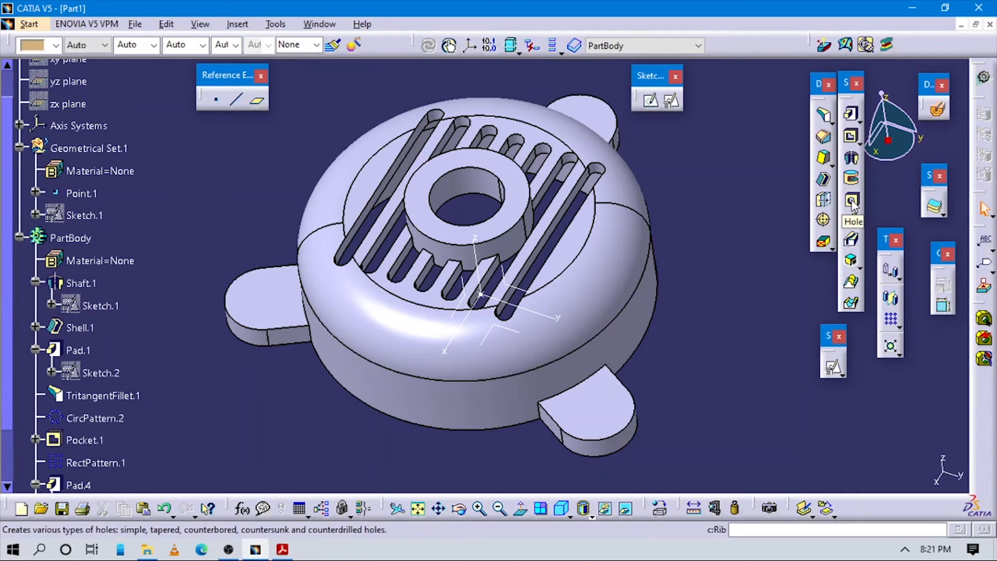
pyautogui.click(598, 405)
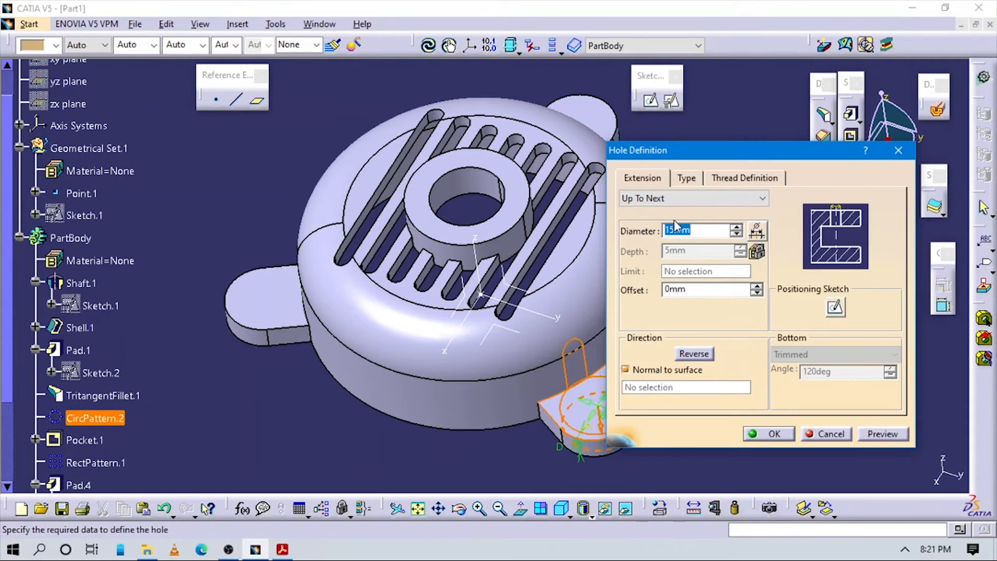
pyautogui.moveTo(565, 352); pyautogui.dragTo(480, 379, button='middle')
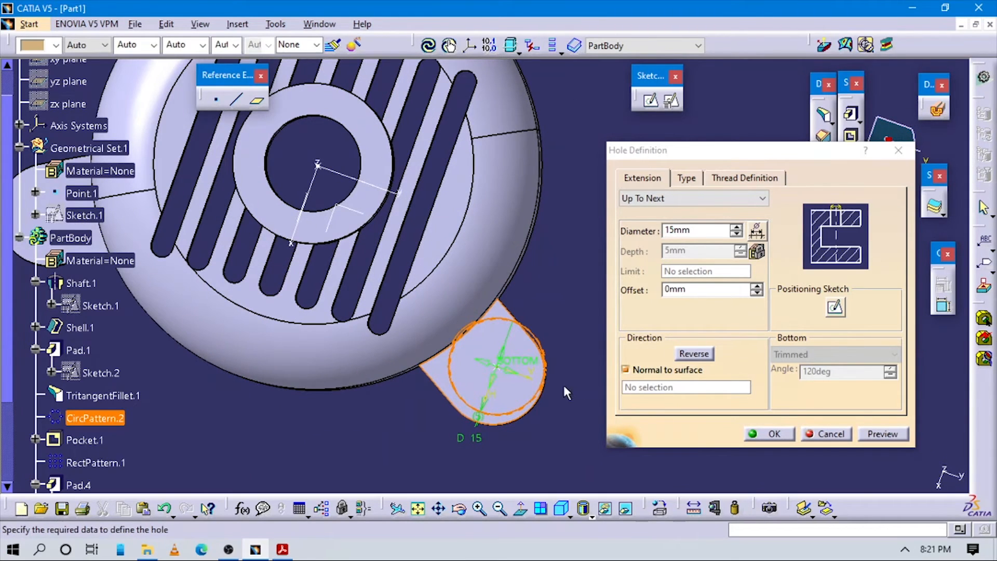
pyautogui.moveTo(546, 389); pyautogui.dragTo(497, 257, button='middle')
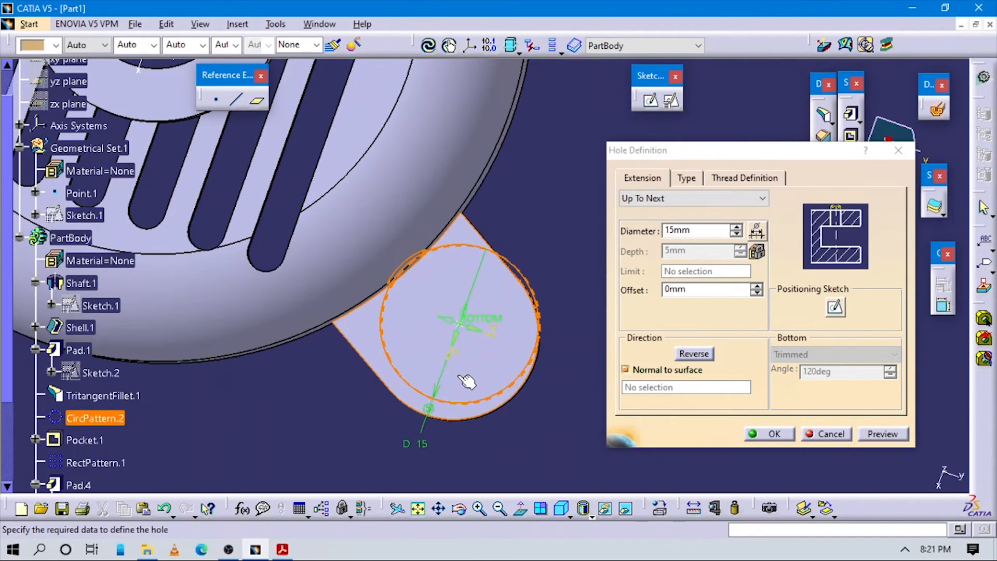
pyautogui.moveTo(466, 382); pyautogui.dragTo(462, 351, button='middle')
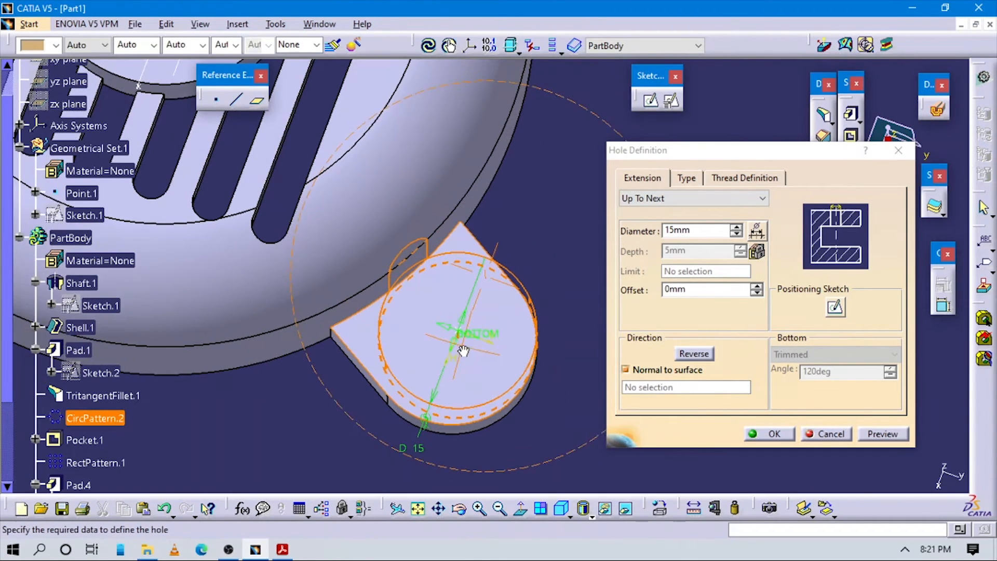
# Make the hole's centre point concentric with the lug's rounded edge in its positioning sketch and return to the hole definition.
pyautogui.click(836, 310)
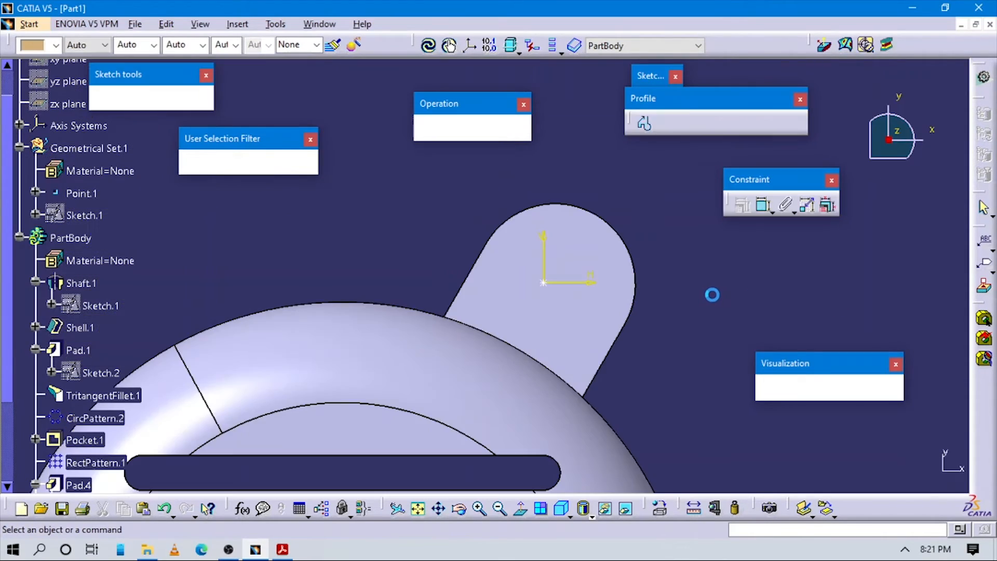
pyautogui.click(762, 205)
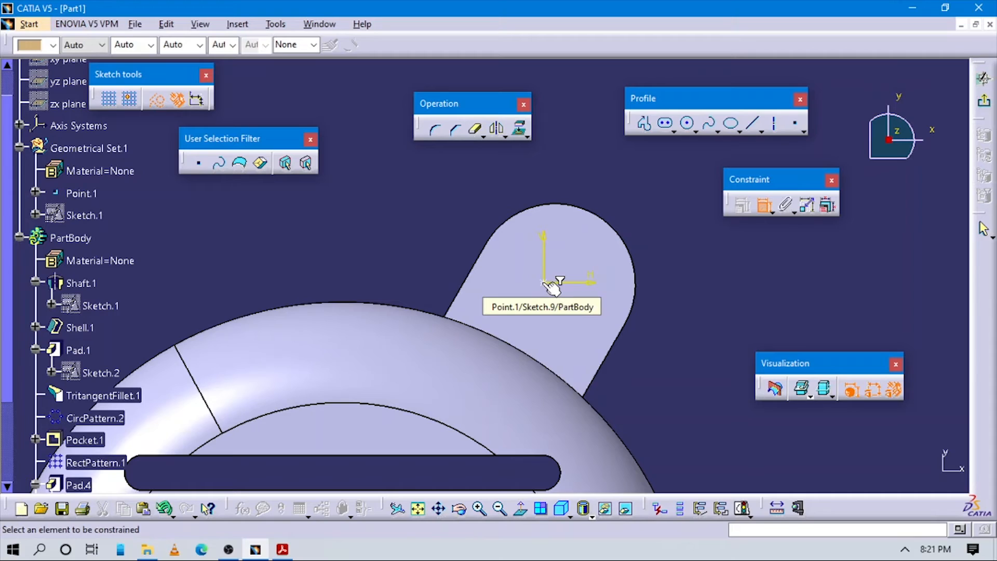
pyautogui.click(576, 275)
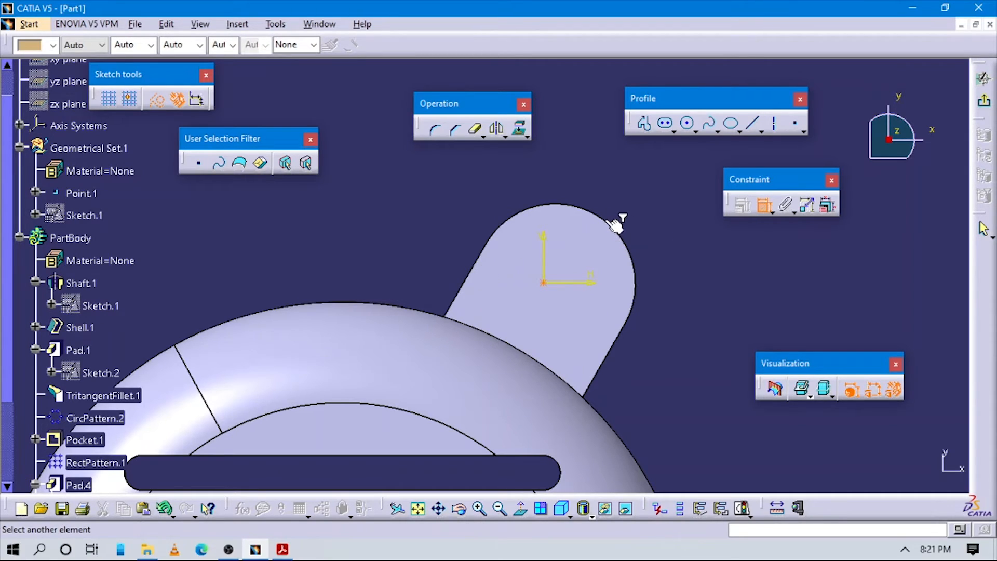
pyautogui.click(611, 224)
pyautogui.rightClick(636, 197)
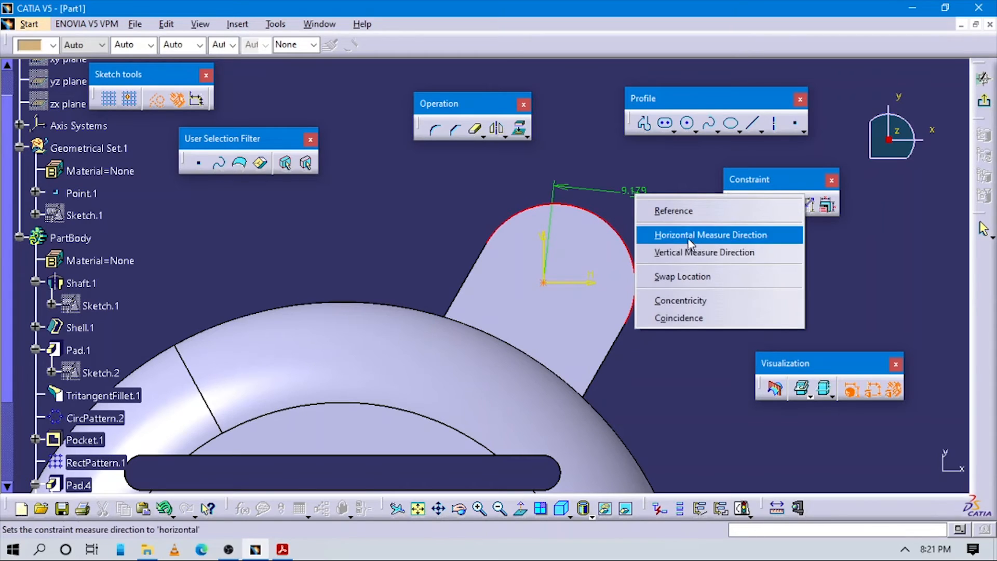
pyautogui.click(683, 301)
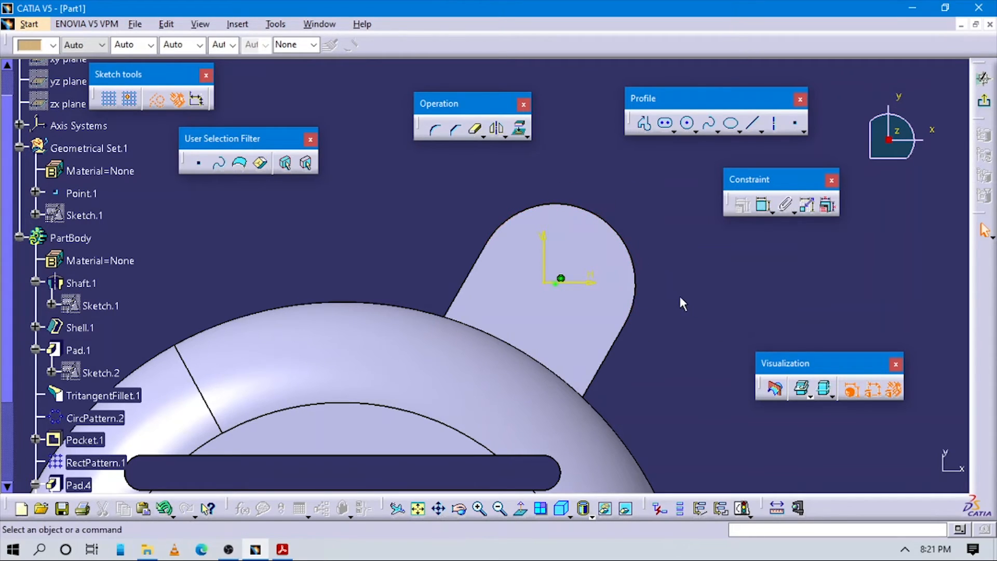
pyautogui.click(984, 103)
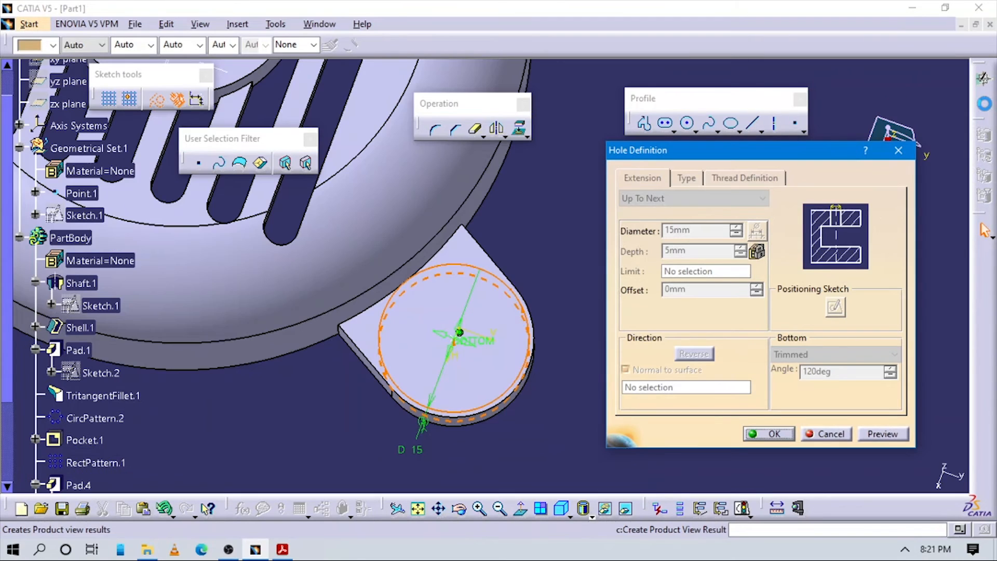
# Check the lug hole size in the PDF drawing, set the lug hole's diameter to 8 mm and create it.
pyautogui.hotkey('alt', 'Tab')
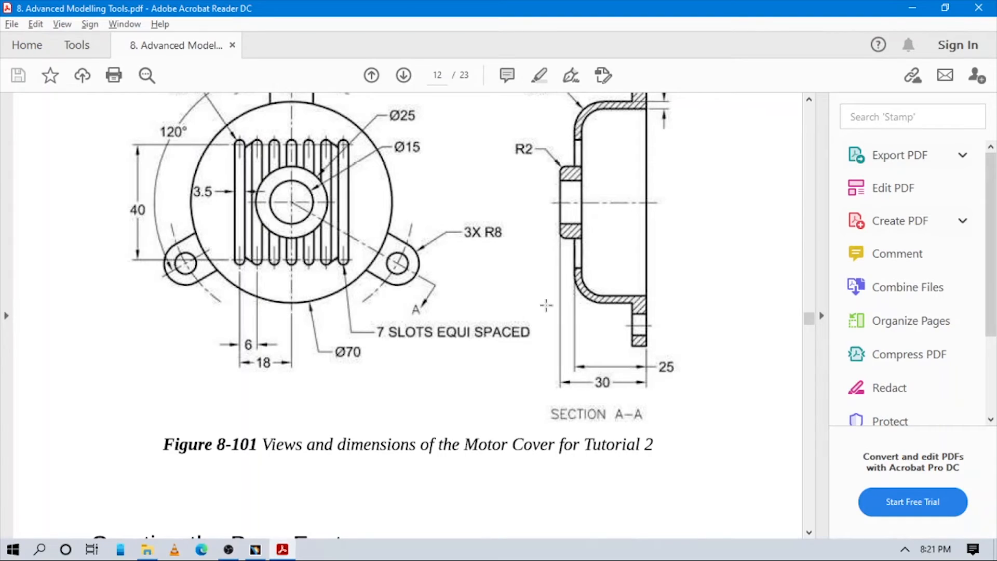
pyautogui.hotkey('alt', 'Tab')
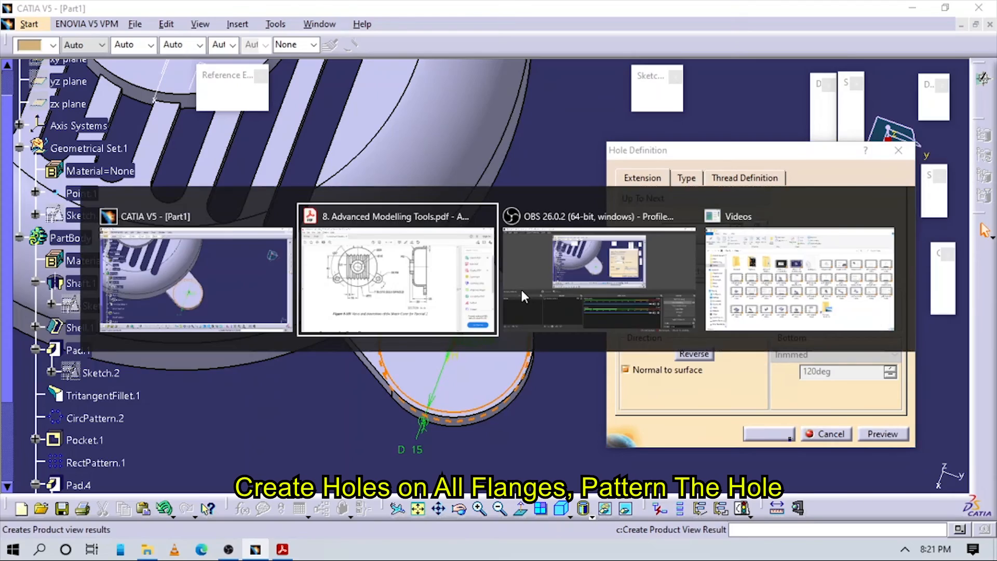
pyautogui.scroll(3, 332, 258)
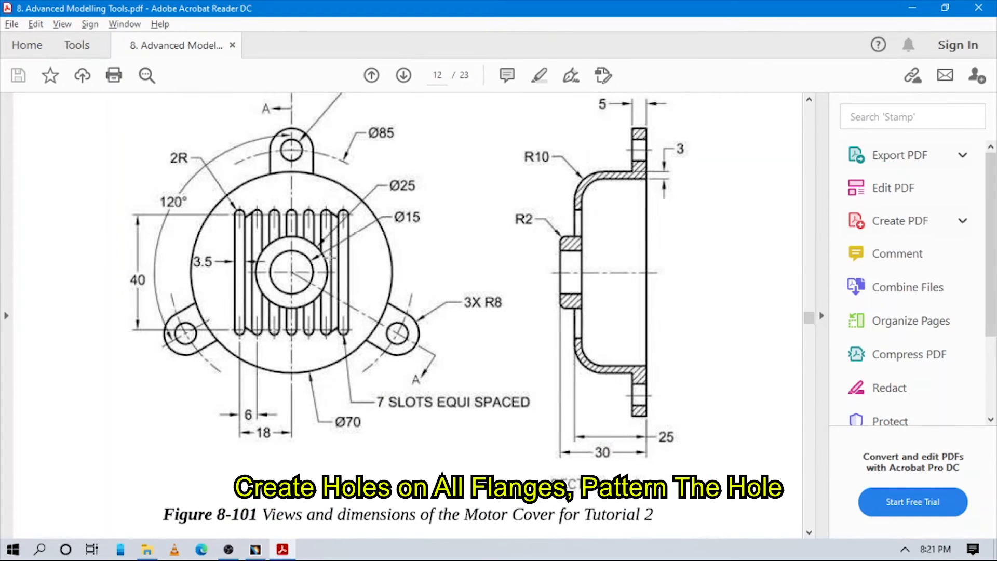
pyautogui.scroll(3, 367, 199)
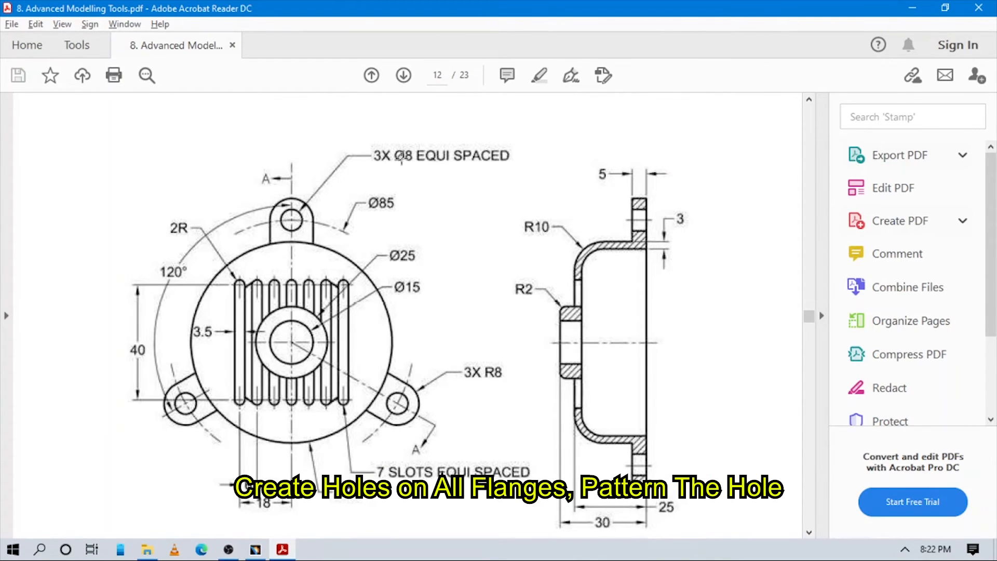
pyautogui.hotkey('alt', 'Tab')
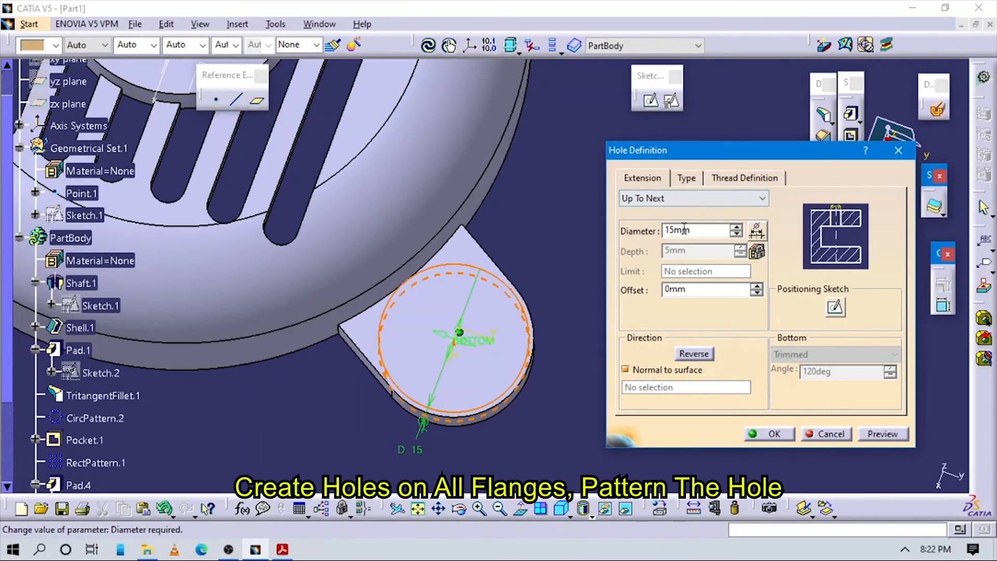
pyautogui.doubleClick(685, 229)
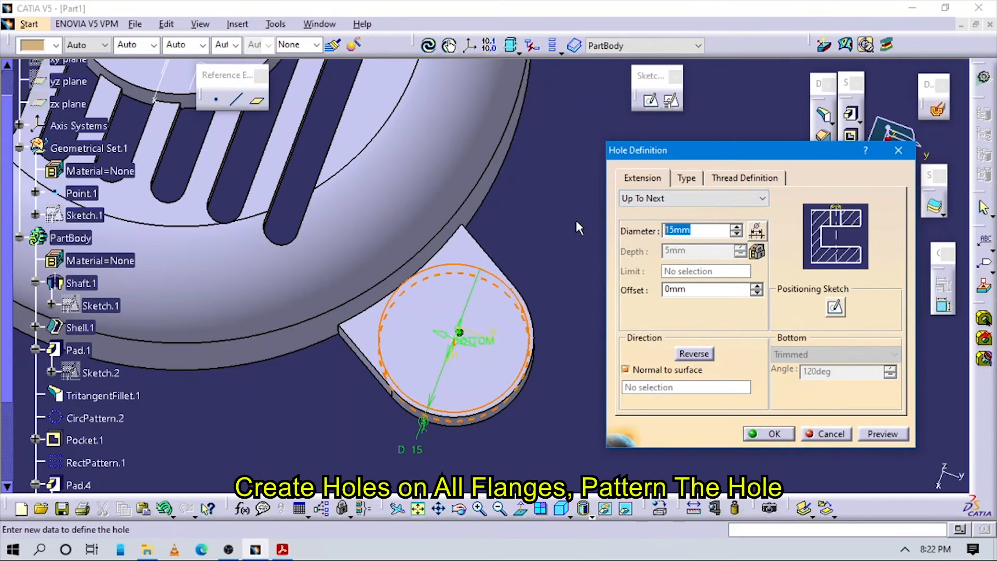
pyautogui.click(713, 202)
pyautogui.click(712, 202)
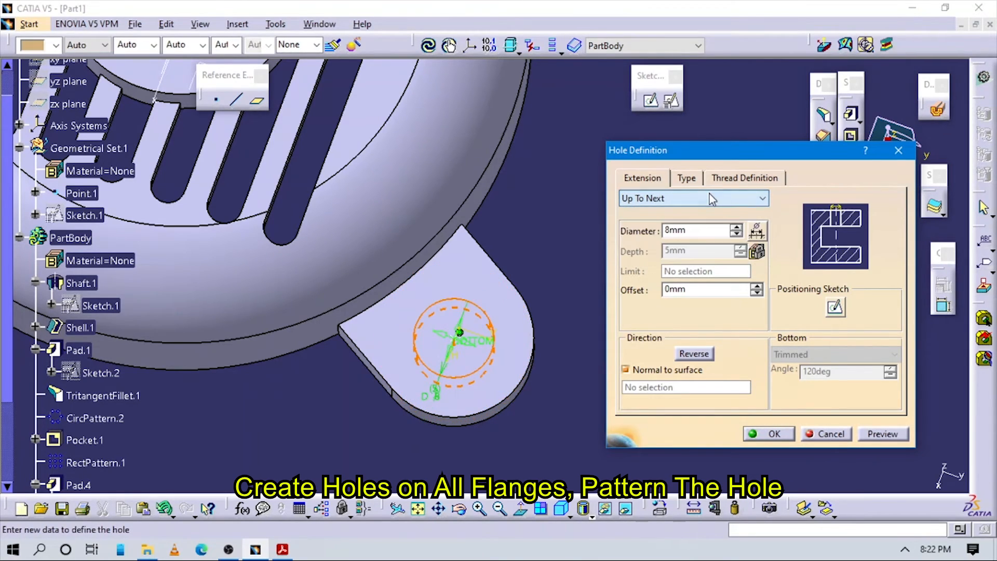
pyautogui.click(768, 434)
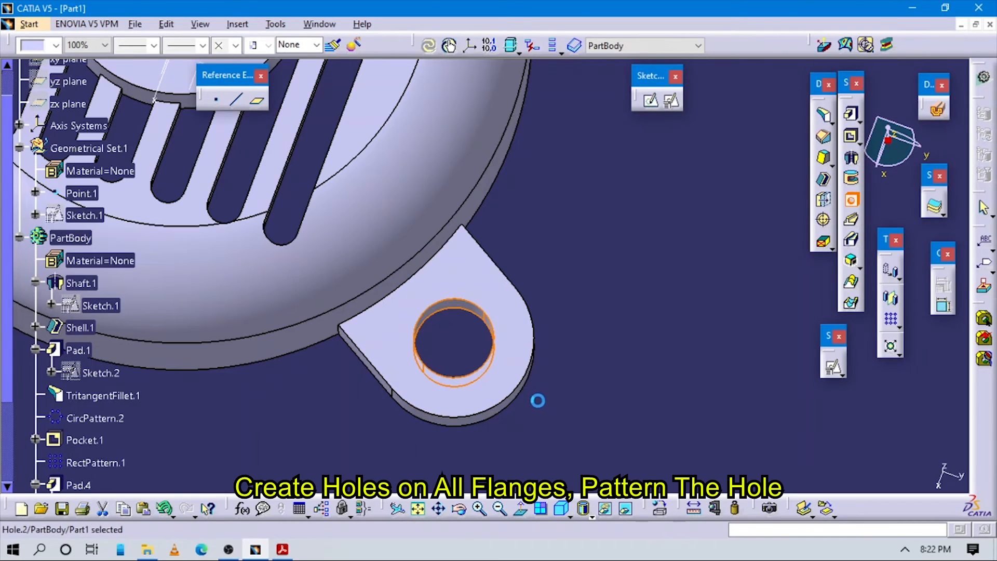
# Repeat the lug hole in a complete-crown circular pattern of 3 instances around the cover's central axis.
pyautogui.moveTo(541, 408); pyautogui.dragTo(549, 478, button='middle')
pyautogui.moveTo(458, 381); pyautogui.dragTo(521, 371, button='middle')
pyautogui.click(351, 415)
pyautogui.click(503, 358)
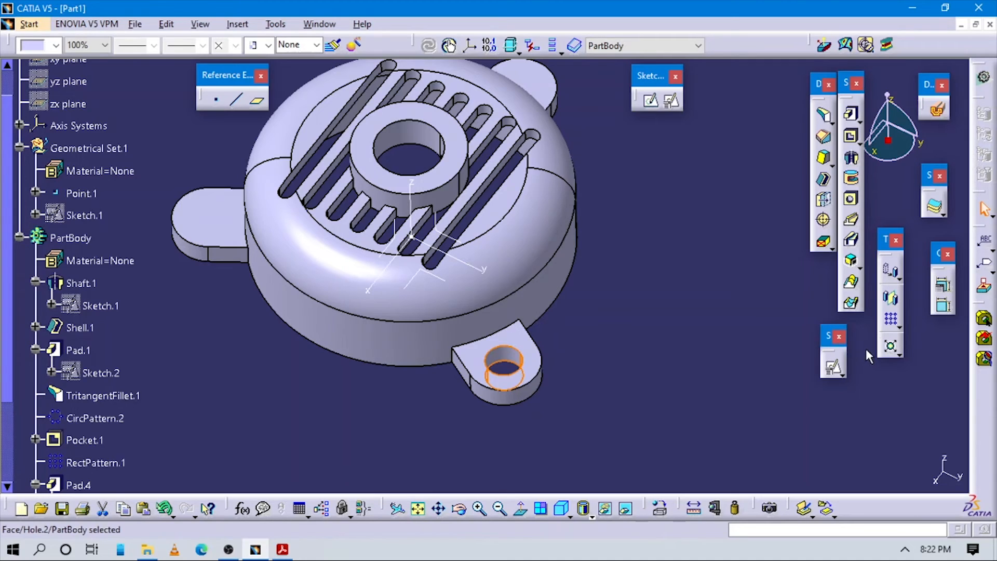
pyautogui.click(900, 324)
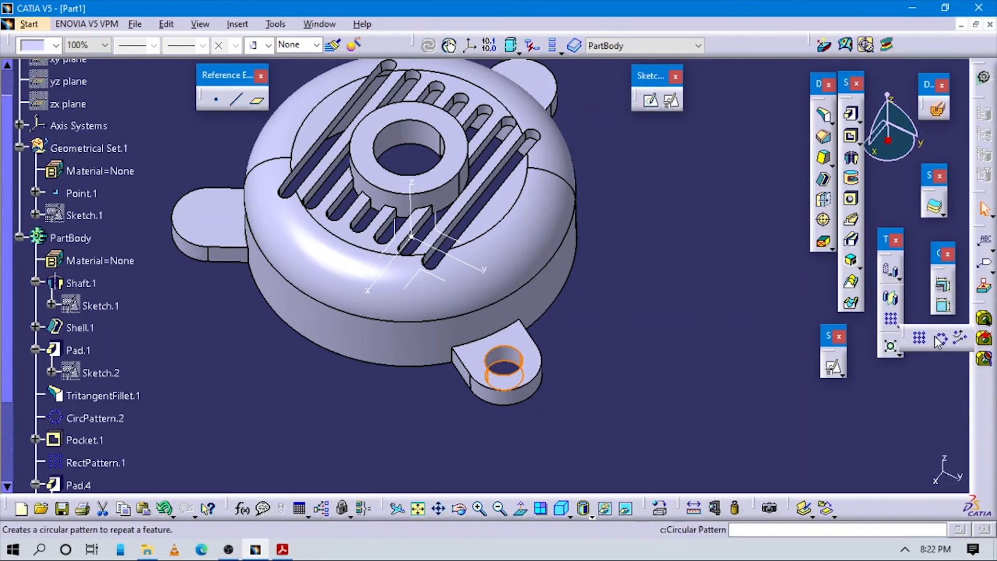
pyautogui.click(940, 339)
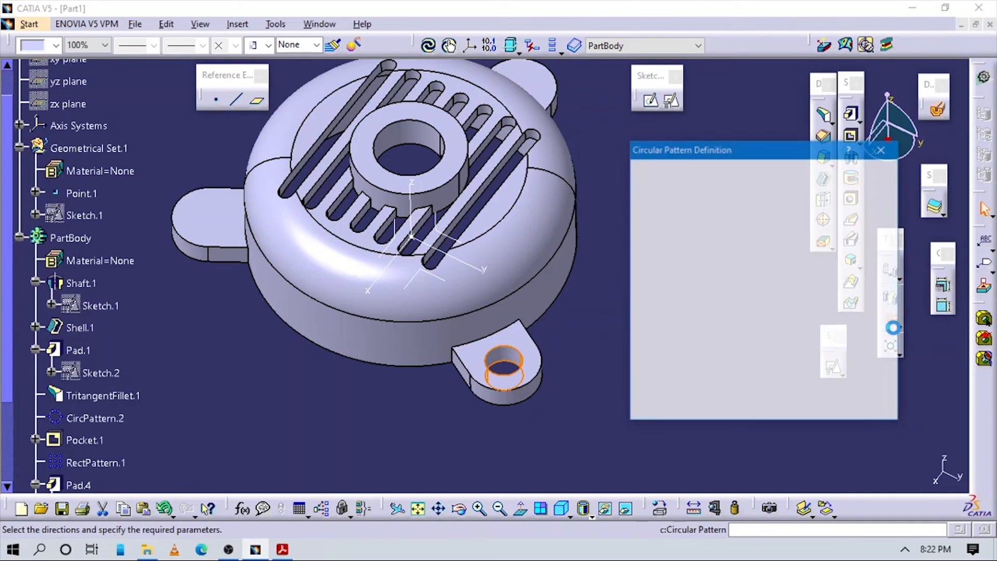
pyautogui.click(750, 197)
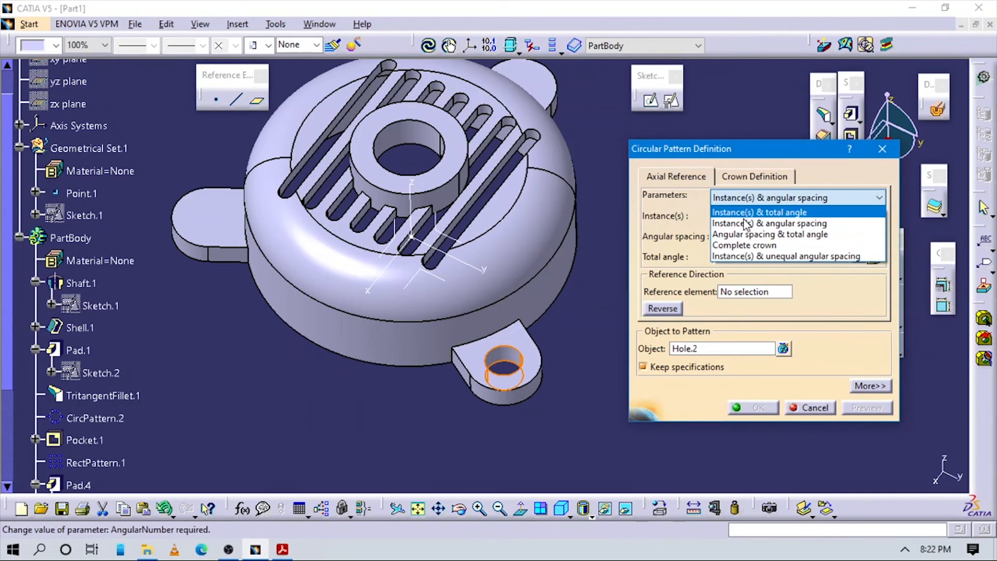
pyautogui.click(743, 240)
pyautogui.moveTo(746, 215); pyautogui.dragTo(680, 215)
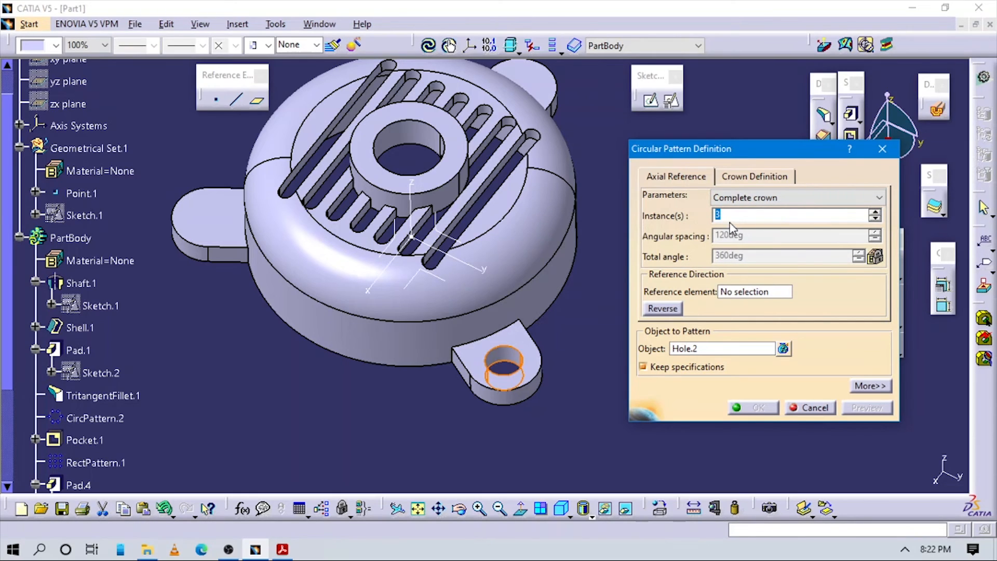
pyautogui.moveTo(572, 285); pyautogui.dragTo(567, 306, button='middle')
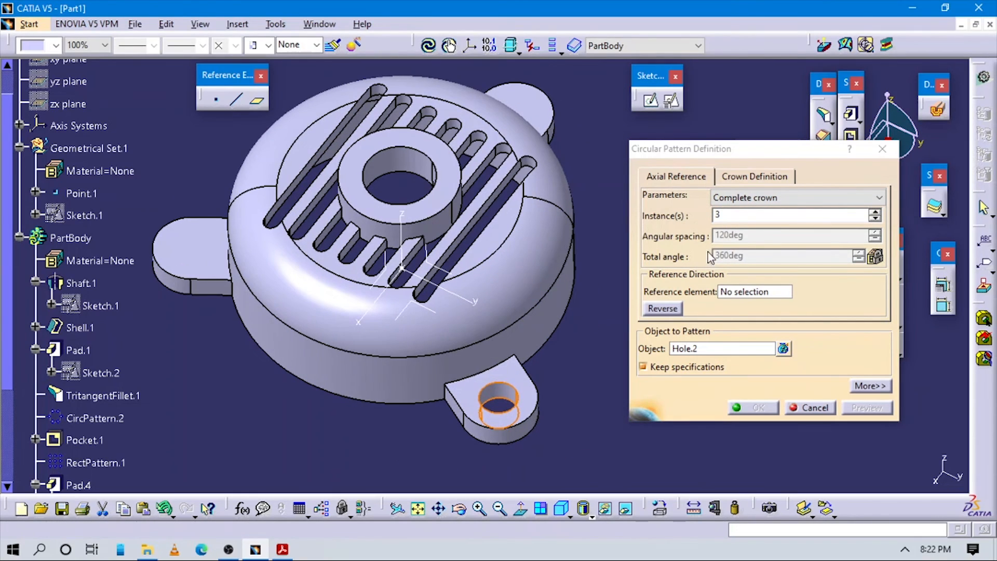
pyautogui.click(736, 215)
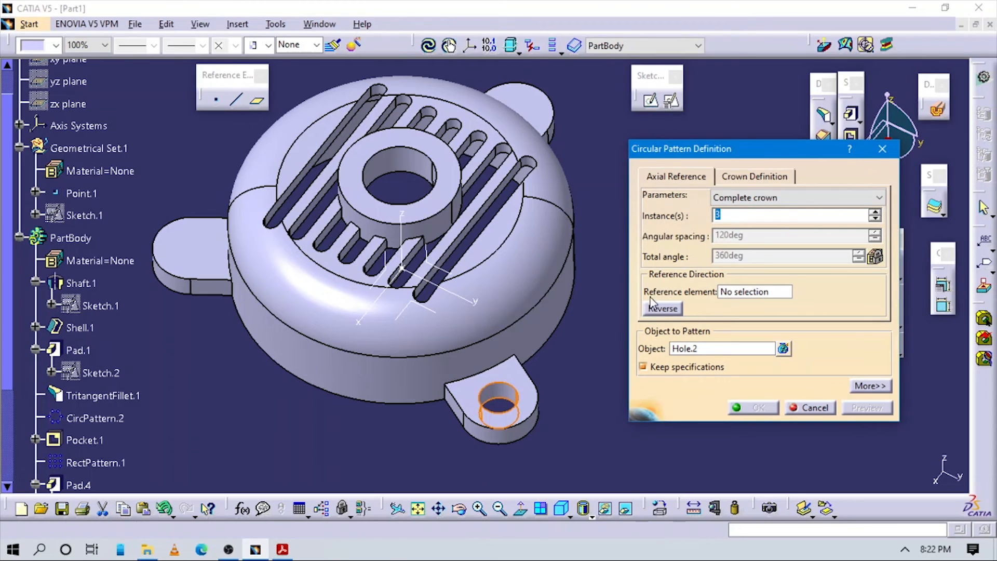
pyautogui.click(404, 228)
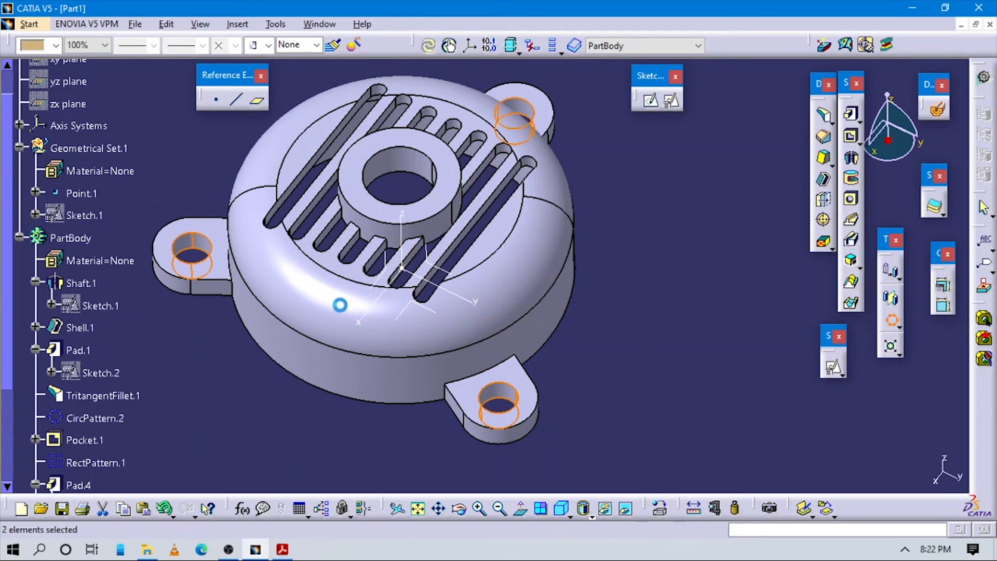
pyautogui.moveTo(340, 305); pyautogui.dragTo(384, 165, button='middle')
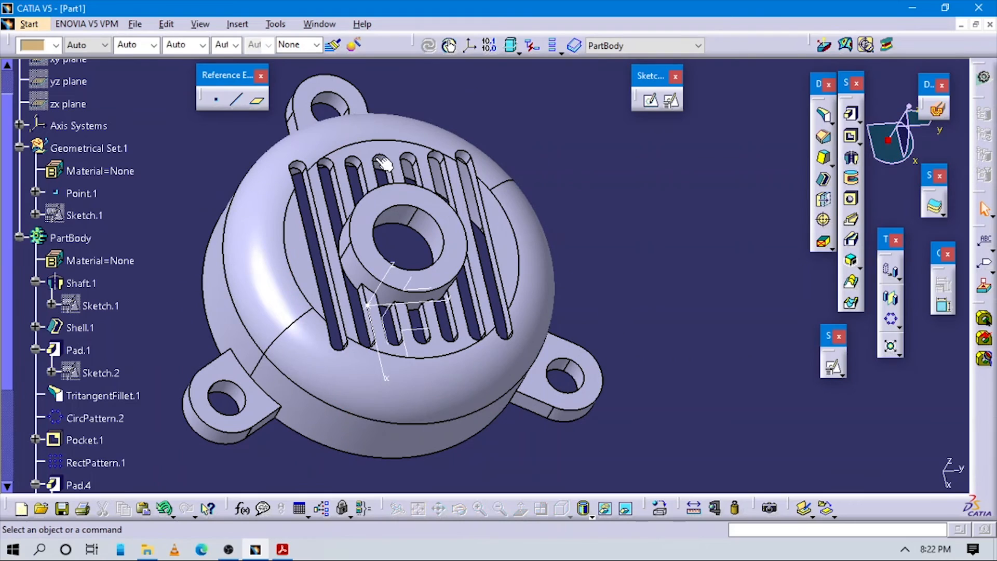
pyautogui.moveTo(317, 394)
pyautogui.mouseDown(button='middle')
pyautogui.moveTo(285, 349)
pyautogui.moveTo(646, 271)
pyautogui.moveTo(442, 317)
pyautogui.moveTo(592, 283)
pyautogui.mouseUp(button='middle')
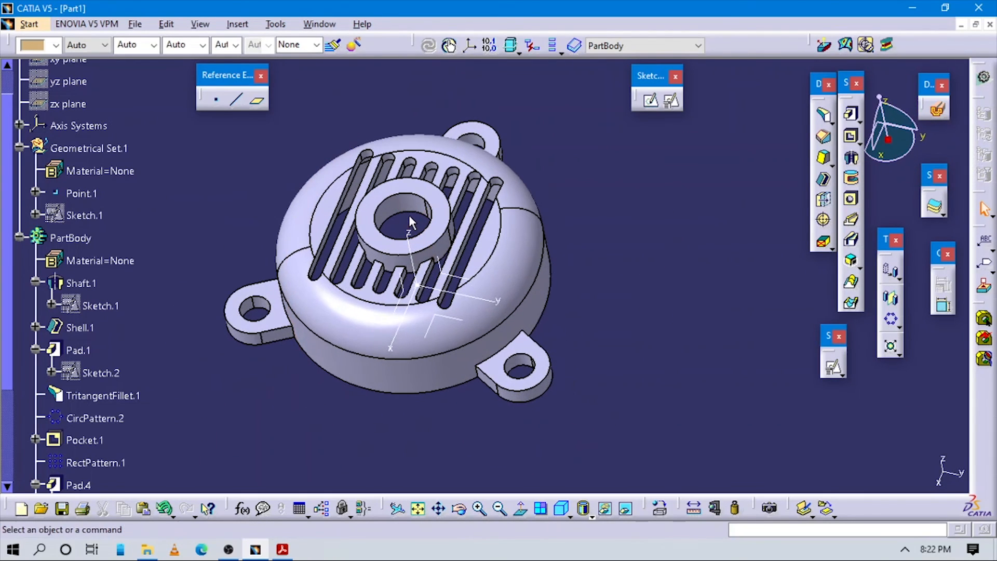
# Consult the boss fillet radius in the PDF drawing and apply a 2 mm edge fillet to the boss's outer top edge.
pyautogui.hotkey('alt', 'Tab')
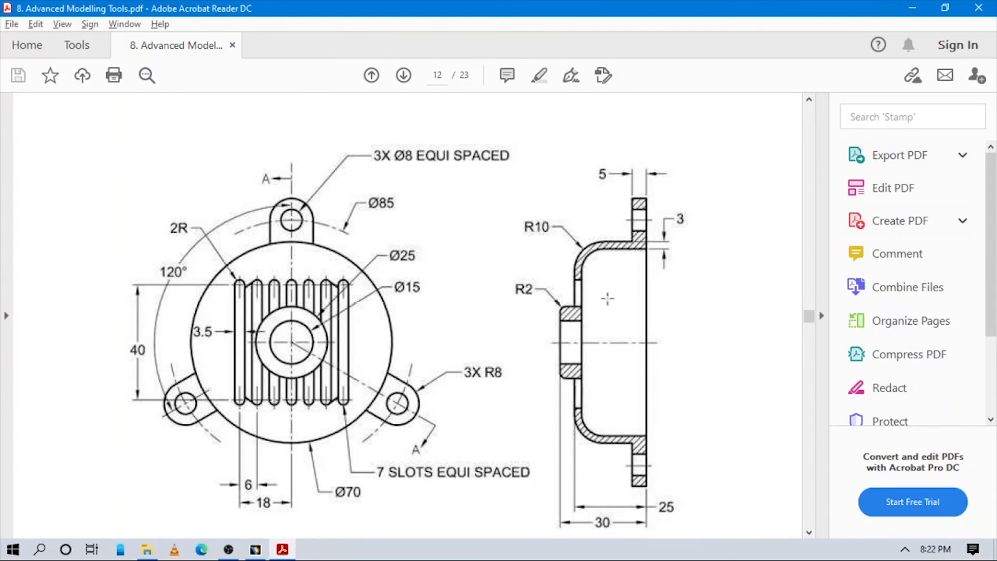
pyautogui.scroll(3, 579, 313)
pyautogui.scroll(-3, 570, 333)
pyautogui.hotkey('alt', 'Tab')
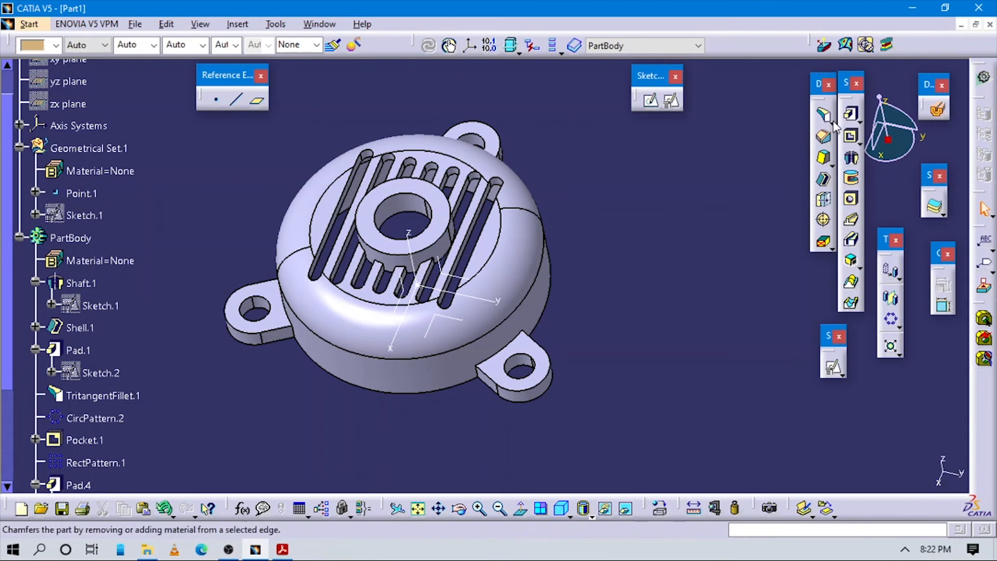
pyautogui.click(832, 123)
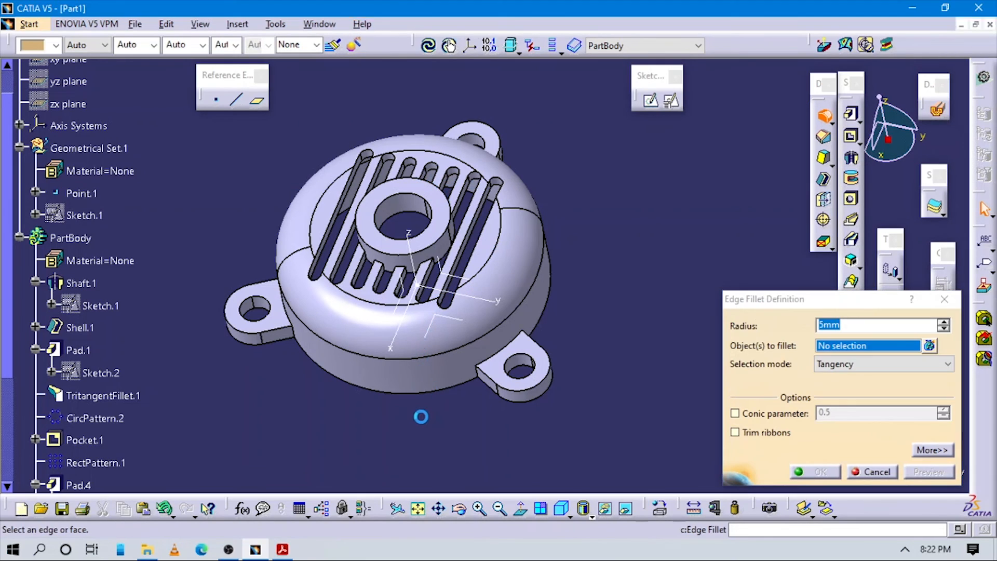
pyautogui.moveTo(422, 416); pyautogui.dragTo(487, 273, button='middle')
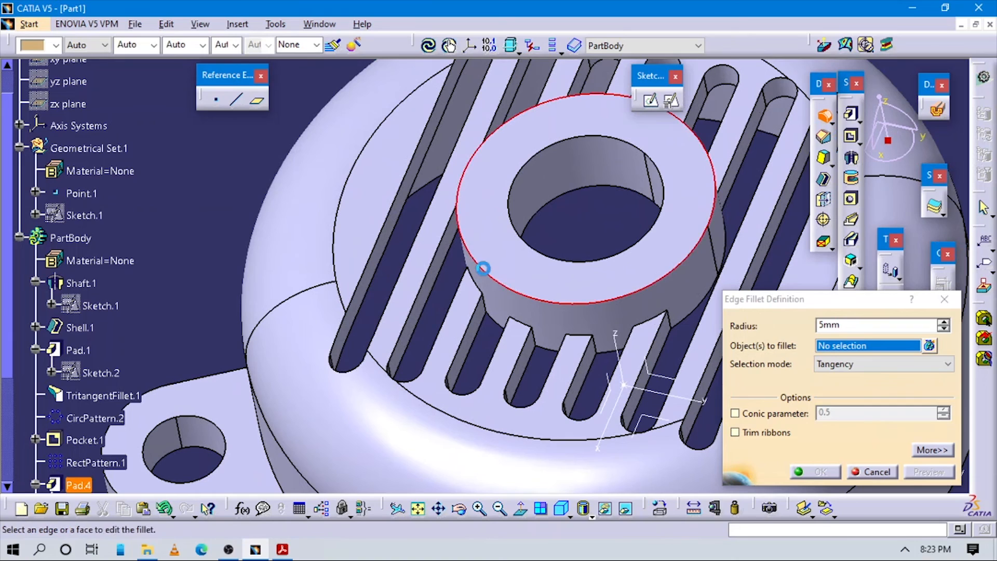
pyautogui.click(488, 275)
pyautogui.hotkey('alt', 'Tab')
pyautogui.hotkey('alt', 'Tab')
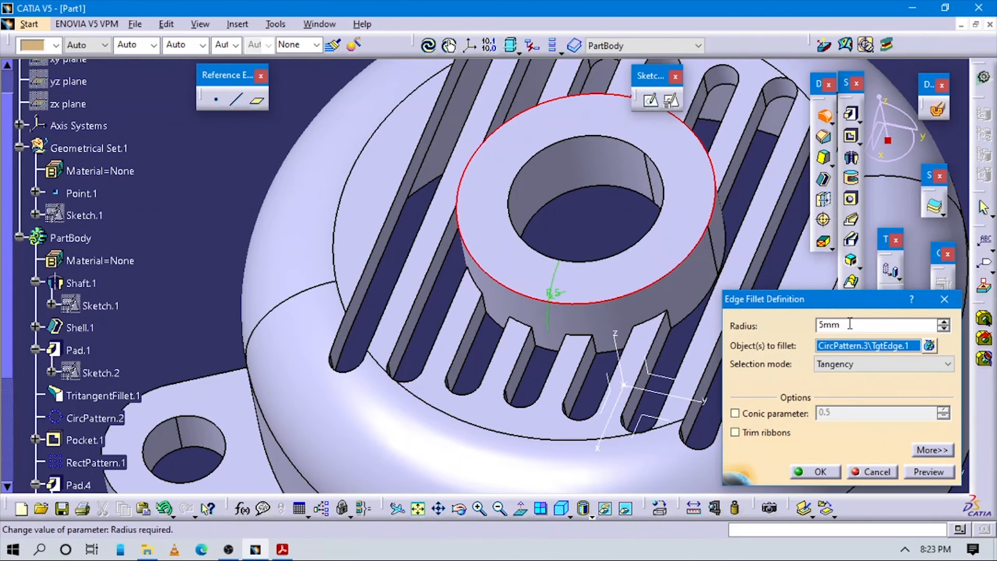
pyautogui.press('Return')
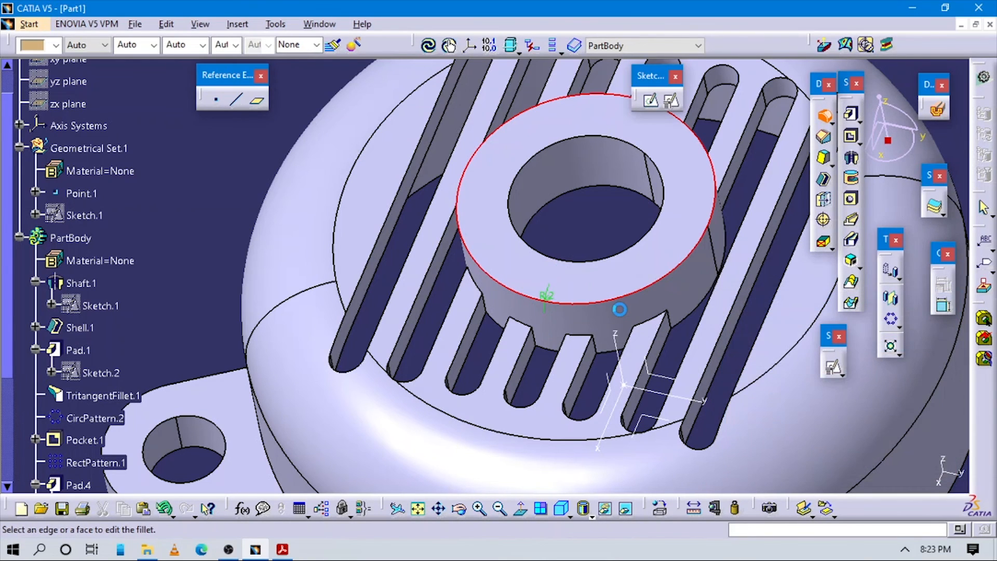
pyautogui.moveTo(512, 316); pyautogui.dragTo(597, 462, button='middle')
pyautogui.click(625, 486)
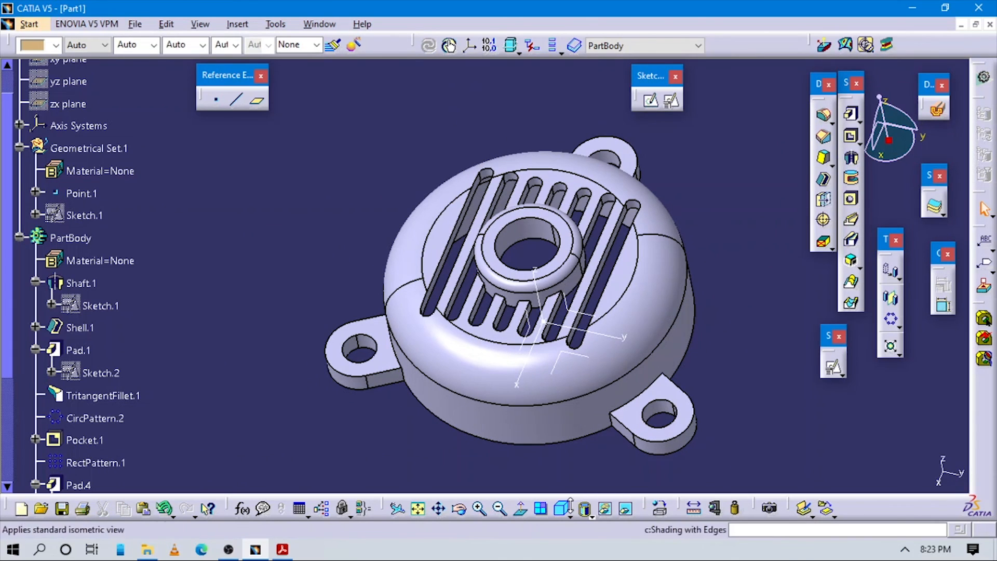
# Show the finished cover in the isometric view and compare it with the Figure 8-100 model in the PDF.
pyautogui.click(563, 511)
pyautogui.moveTo(656, 403); pyautogui.dragTo(503, 378, button='middle')
pyautogui.hotkey('alt', 'Tab')
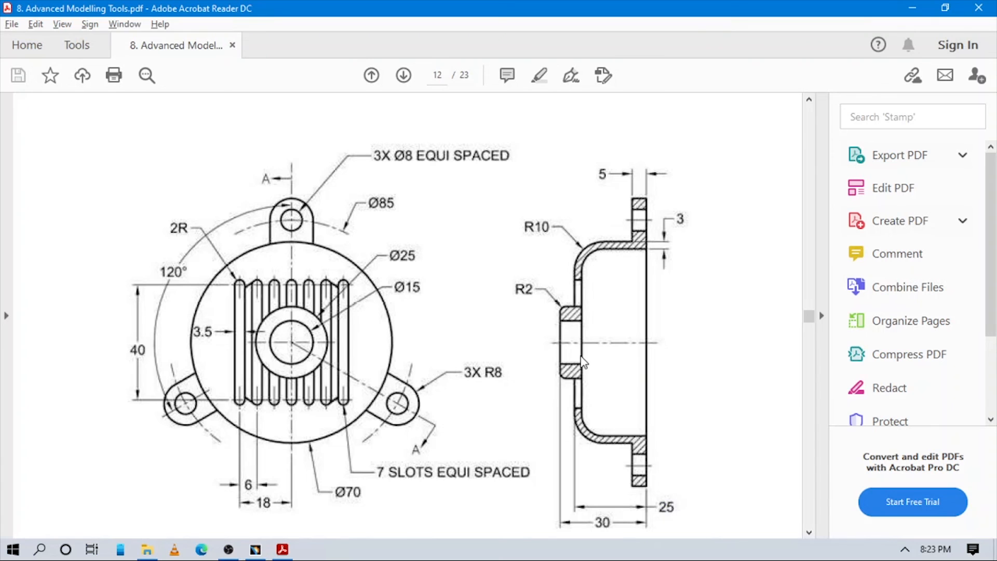
pyautogui.scroll(2, 558, 357)
pyautogui.scroll(5, 557, 358)
pyautogui.scroll(-1, 530, 349)
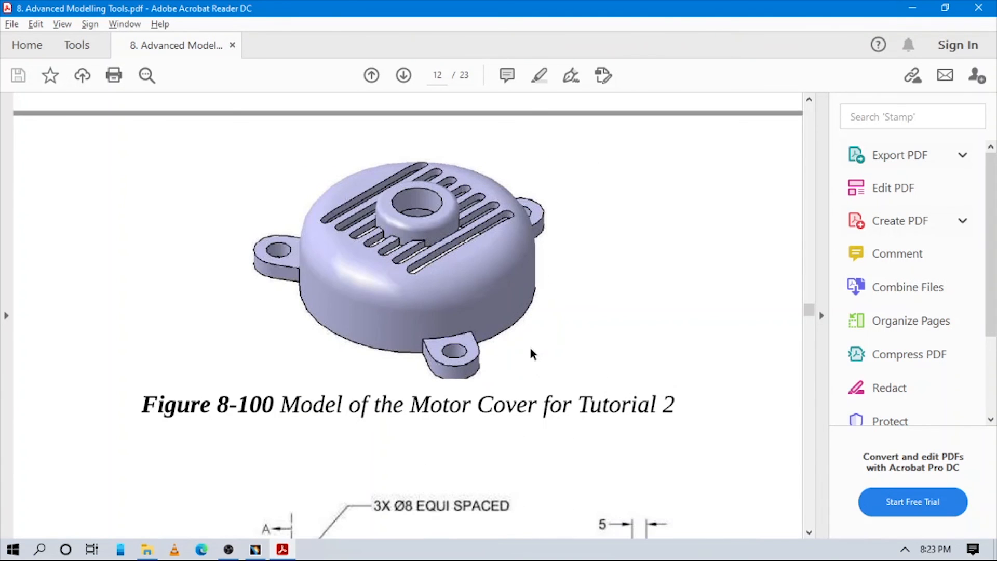
pyautogui.hotkey('alt', 'Tab')
pyautogui.moveTo(561, 347); pyautogui.dragTo(568, 372, button='middle')
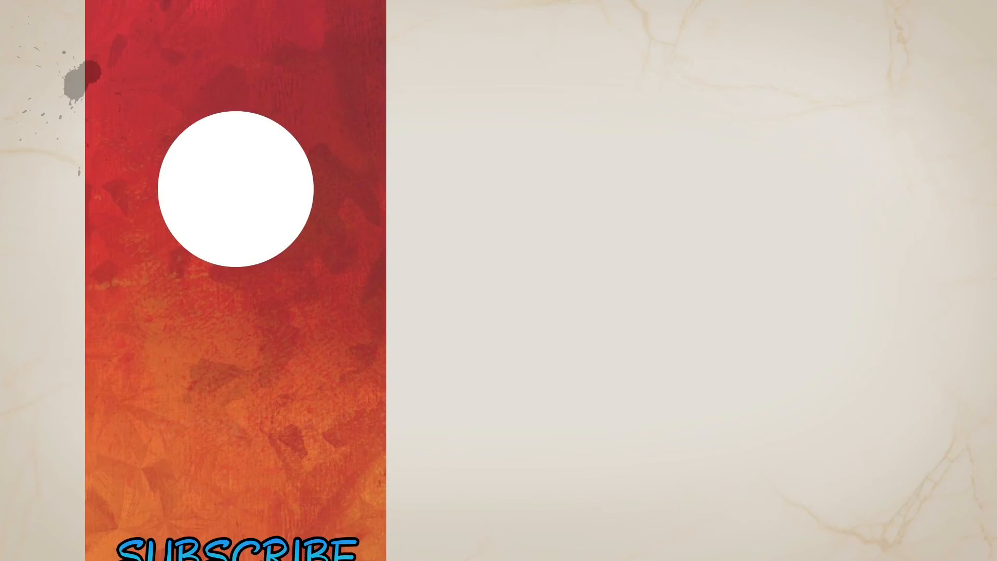